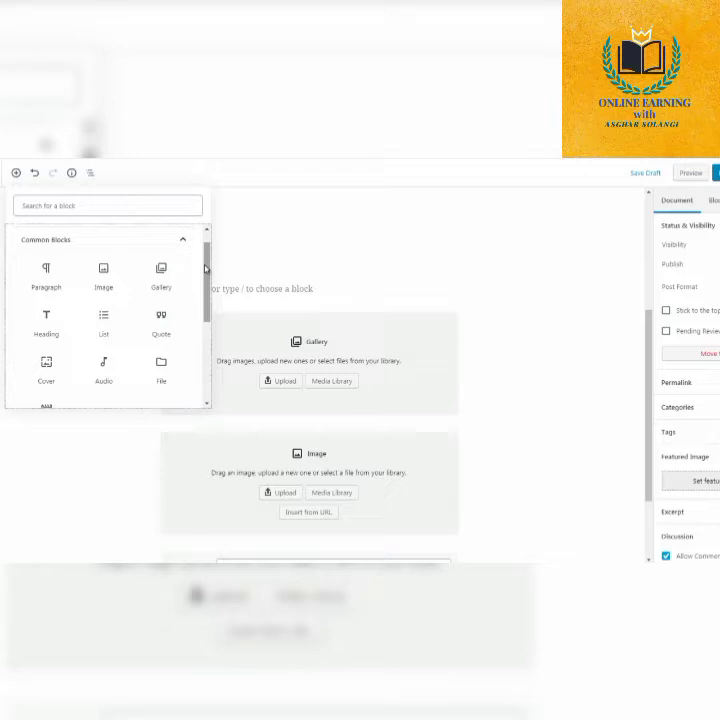
Insert a paragraph block between the bulleted list and the gallery block and write "this is a test" in it.
{"action": "left_click_drag", "start_coordinate": [206, 268], "coordinate": [207, 270]}
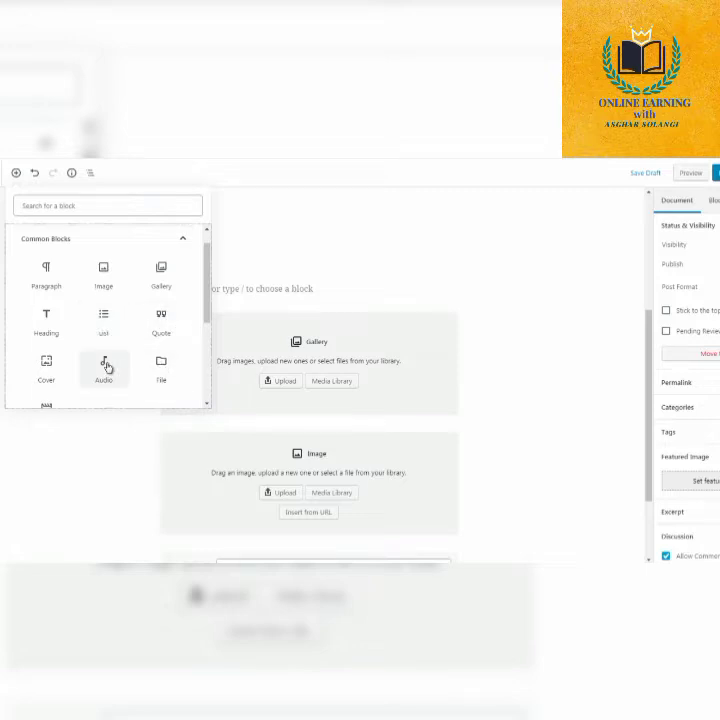
{"action": "mouse_move", "coordinate": [203, 311]}
{"action": "left_mouse_down"}
{"action": "mouse_move", "coordinate": [208, 327]}
{"action": "mouse_move", "coordinate": [206, 312]}
{"action": "left_mouse_up"}
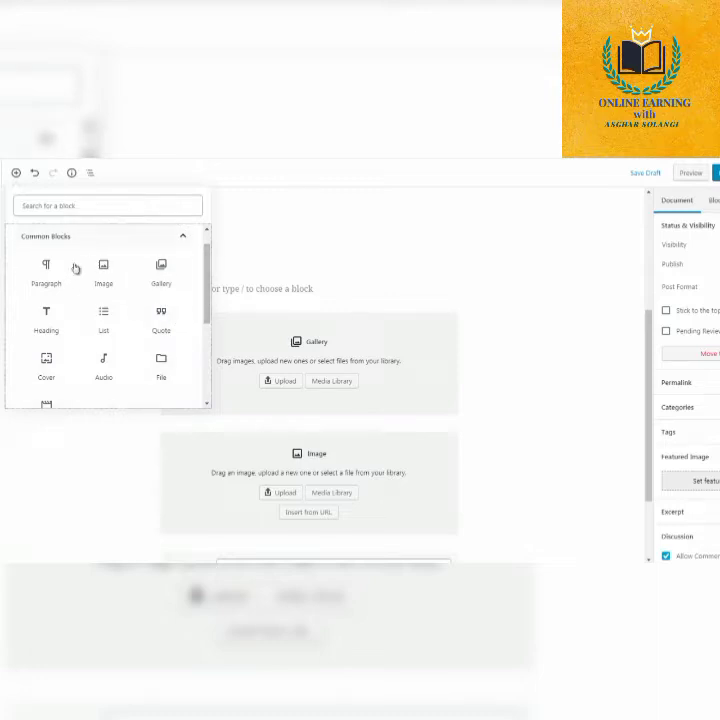
{"action": "left_click", "coordinate": [261, 295]}
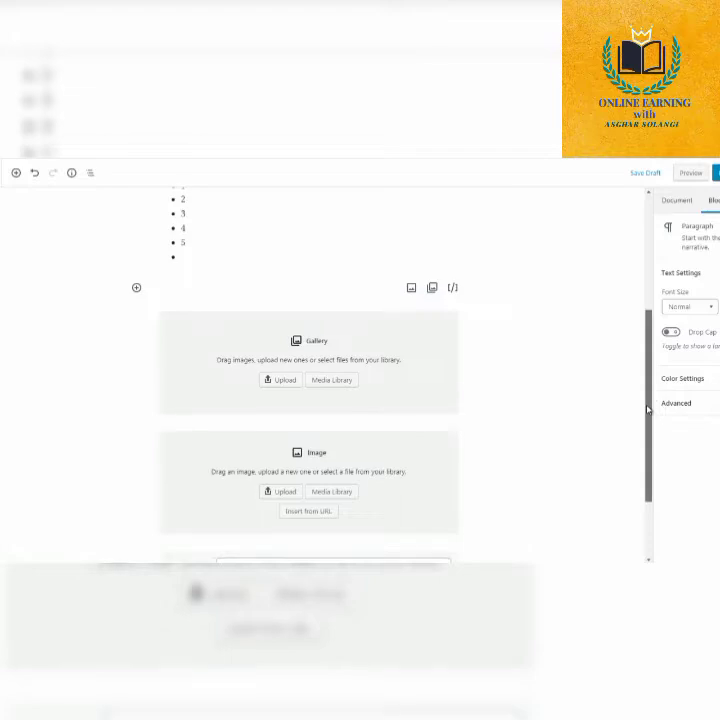
{"action": "left_click_drag", "start_coordinate": [647, 409], "coordinate": [646, 451]}
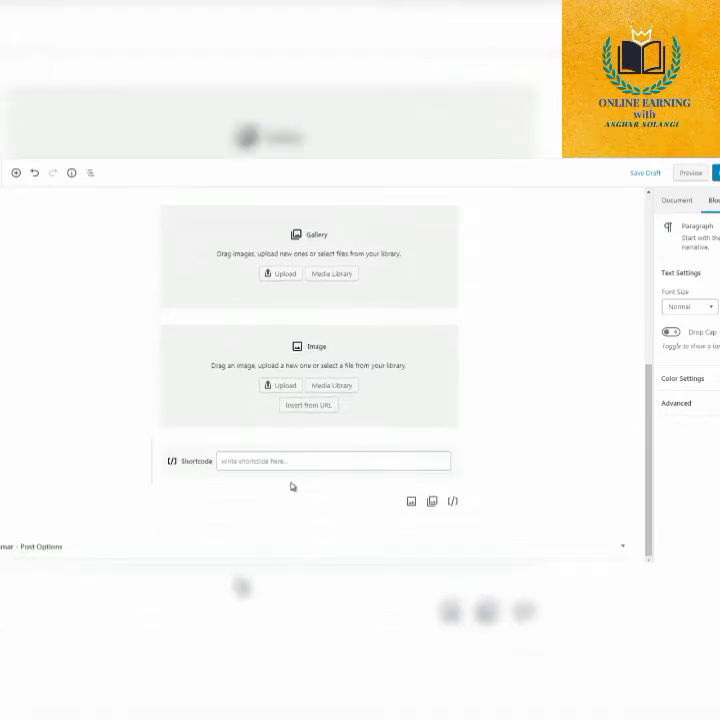
{"action": "scroll", "coordinate": [630, 385], "scroll_direction": "up", "scroll_amount": 1}
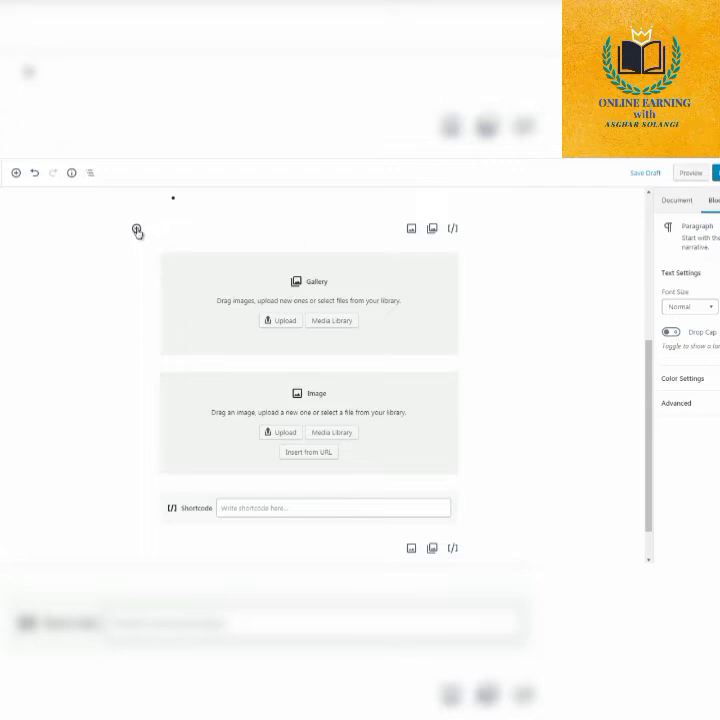
{"action": "left_click", "coordinate": [137, 229]}
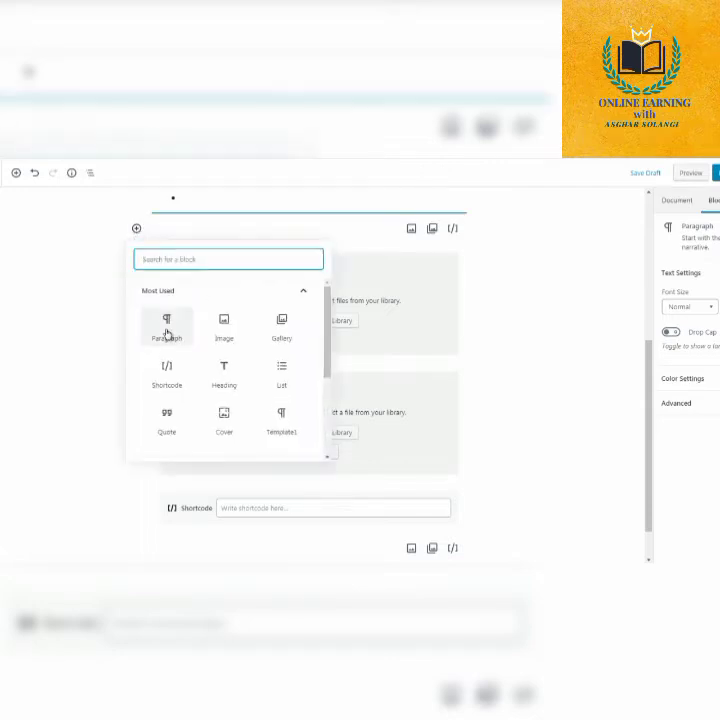
{"action": "left_click", "coordinate": [166, 333]}
{"action": "type", "text": "th"}
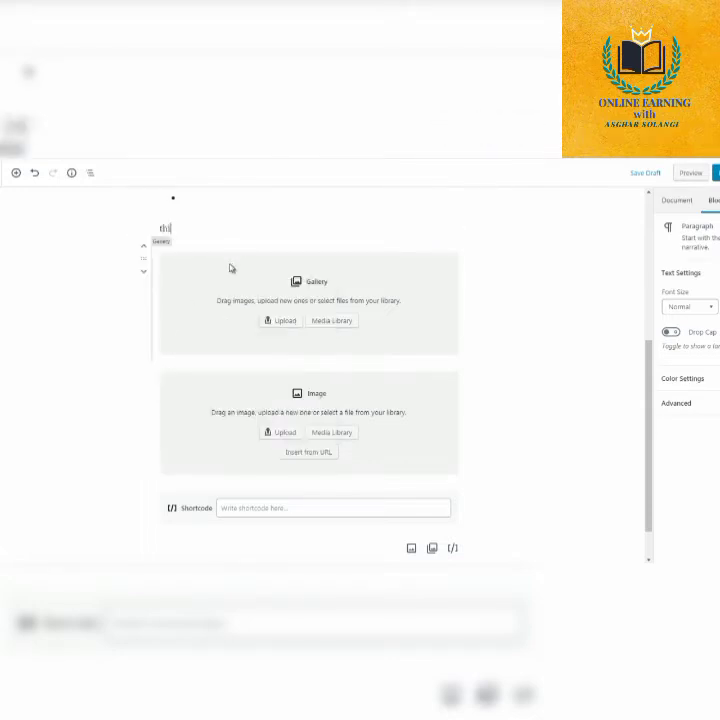
{"action": "type", "text": "is is a test"}
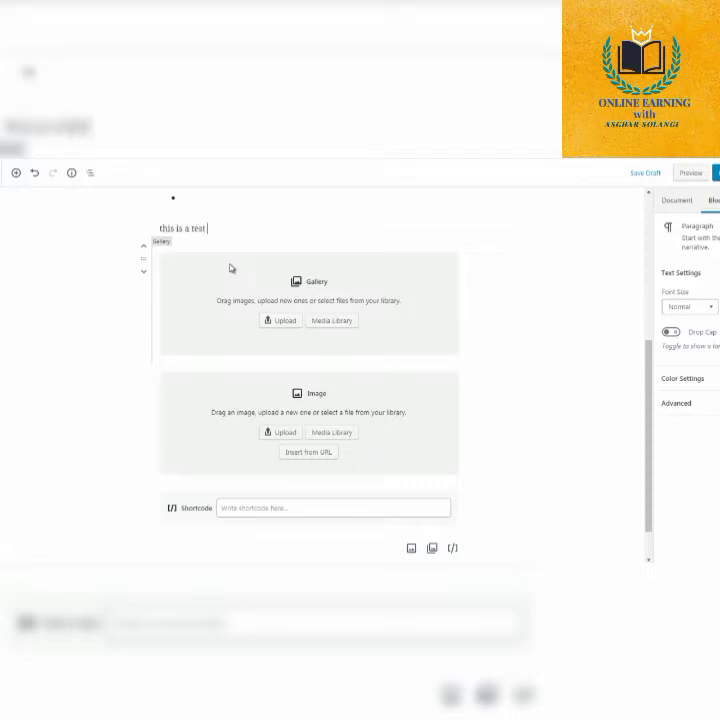
Copy the text "this is a test" and paste it repeatedly until the paragraph fills about five lines.
{"action": "key", "text": "ctrl+a"}
{"action": "key", "text": "ctrl+c"}
{"action": "key", "text": "ctrl+v"}
{"action": "key", "text": "ctrl+v"}
{"action": "key", "text": "ctrl+v"}
{"action": "key", "text": "ctrl+v"}
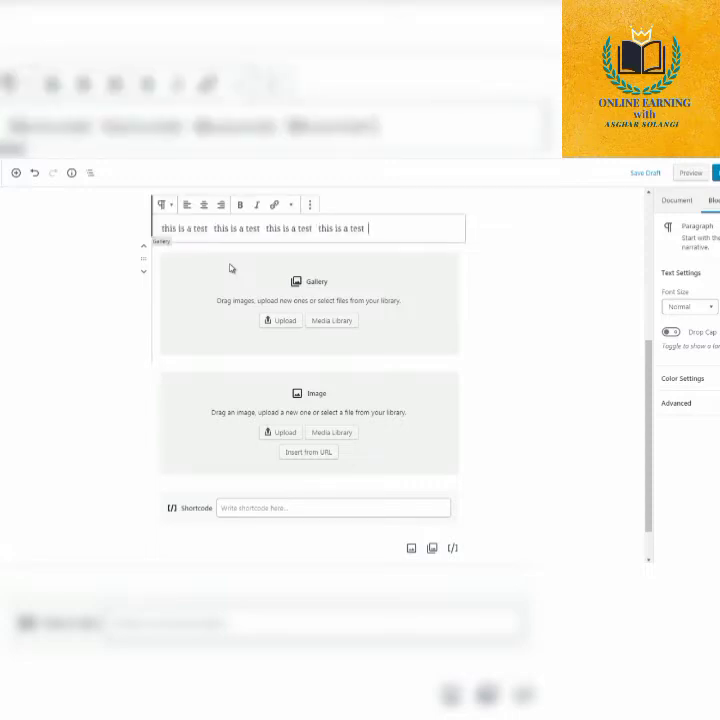
{"action": "key", "text": "ctrl+v"}
{"action": "key", "text": "ctrl+v"}
{"action": "key", "text": "ctrl+v"}
{"action": "key", "text": "ctrl+v"}
{"action": "key", "text": "ctrl+v"}
{"action": "key", "text": "ctrl+v"}
{"action": "key", "text": "ctrl+v"}
{"action": "key", "text": "ctrl+v"}
{"action": "key", "text": "ctrl+v"}
{"action": "key", "text": "ctrl+v"}
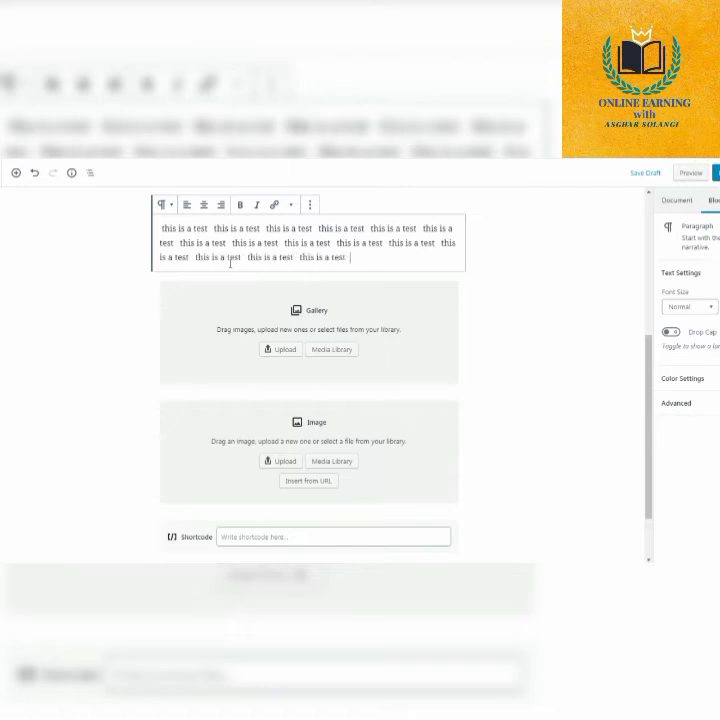
{"action": "key", "text": "ctrl+v"}
{"action": "key", "text": "ctrl+v"}
{"action": "key", "text": "ctrl+v"}
{"action": "key", "text": "ctrl+v"}
{"action": "key", "text": "ctrl+v"}
{"action": "key", "text": "ctrl+v"}
{"action": "key", "text": "ctrl+v"}
{"action": "key", "text": "ctrl+v"}
{"action": "key", "text": "ctrl+v"}
{"action": "key", "text": "ctrl+v"}
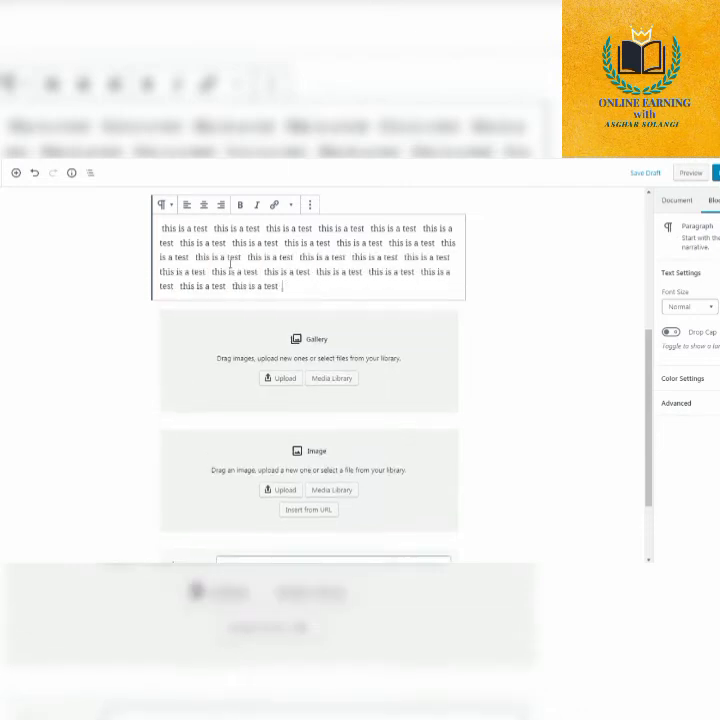
{"action": "key", "text": "ctrl+v"}
{"action": "key", "text": "ctrl+v"}
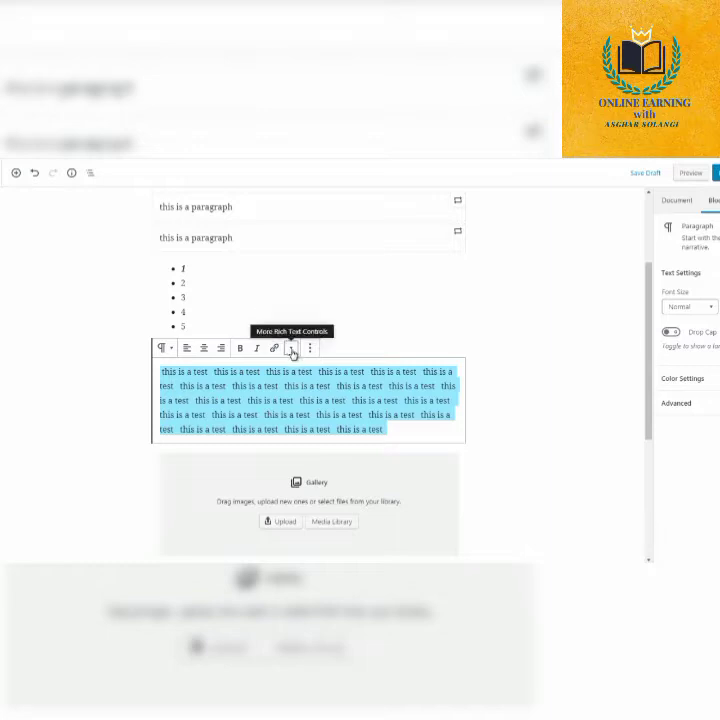
Select the whole test paragraph's text and try the Medium, Huge and Normal font size presets, ending on Medium.
{"action": "left_click", "coordinate": [310, 349]}
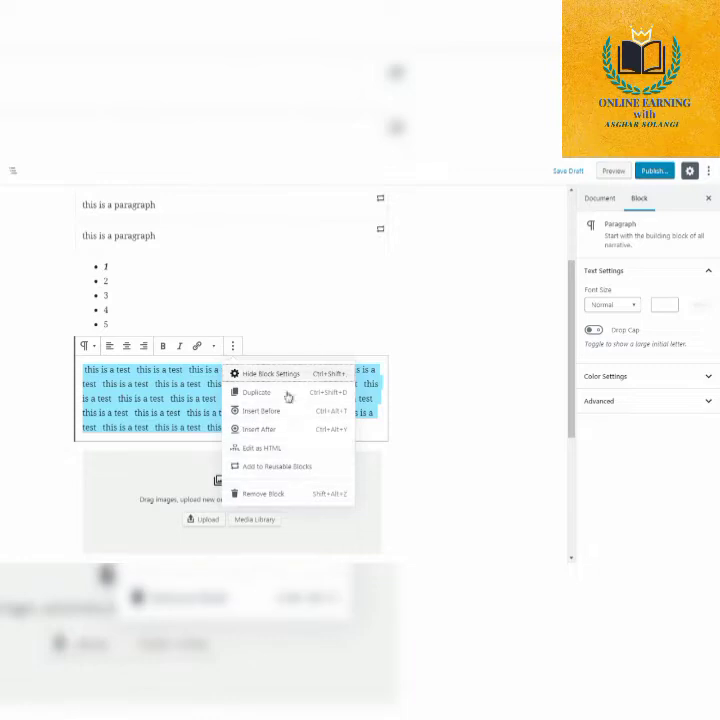
{"action": "left_click", "coordinate": [603, 433]}
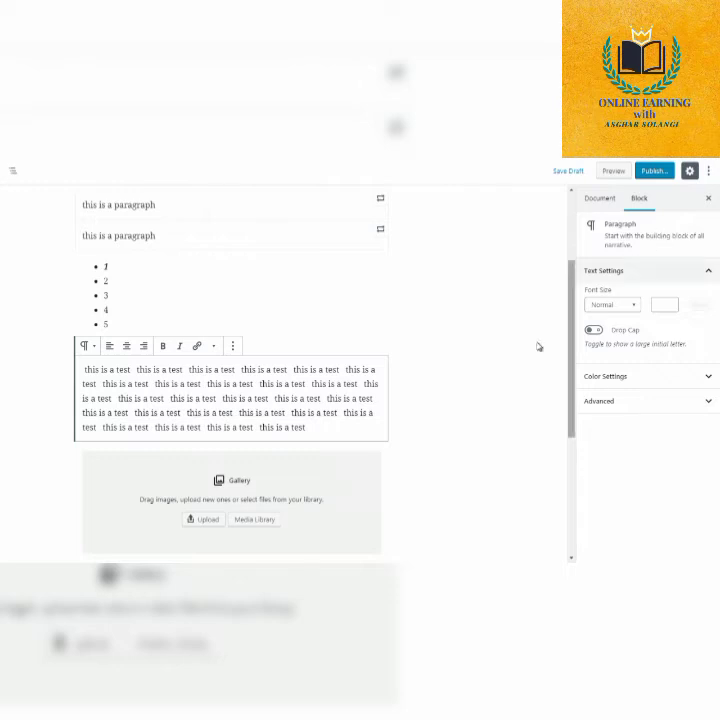
{"action": "left_click_drag", "start_coordinate": [316, 426], "coordinate": [289, 398]}
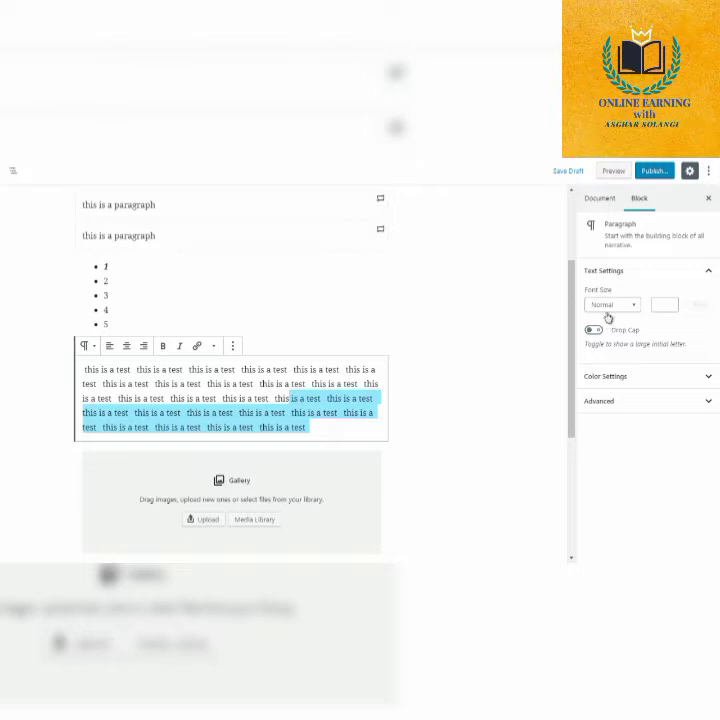
{"action": "left_click_drag", "start_coordinate": [325, 427], "coordinate": [85, 371]}
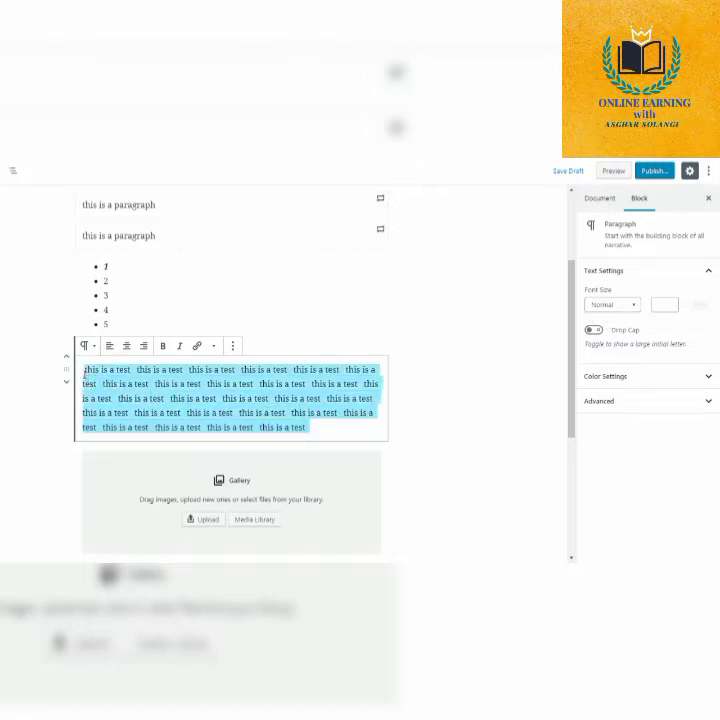
{"action": "left_click", "coordinate": [616, 308]}
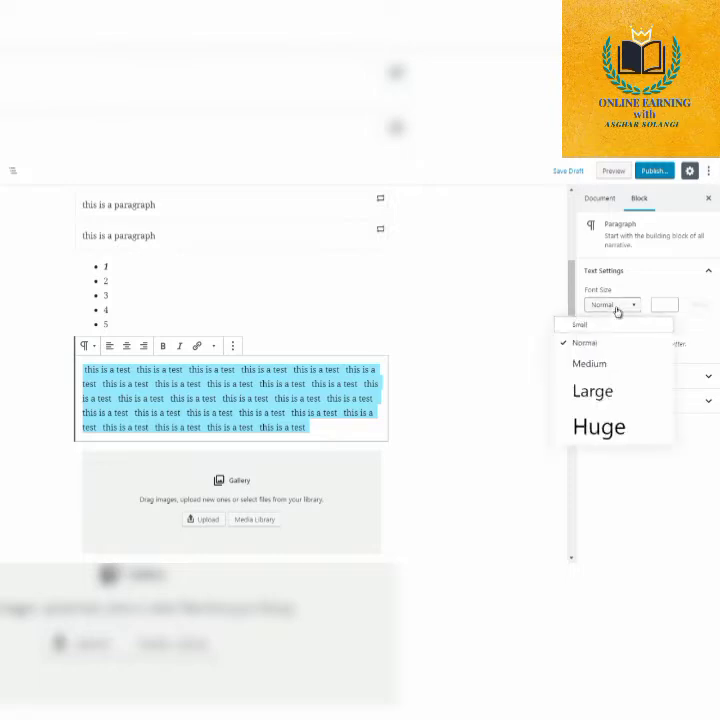
{"action": "left_click", "coordinate": [588, 371]}
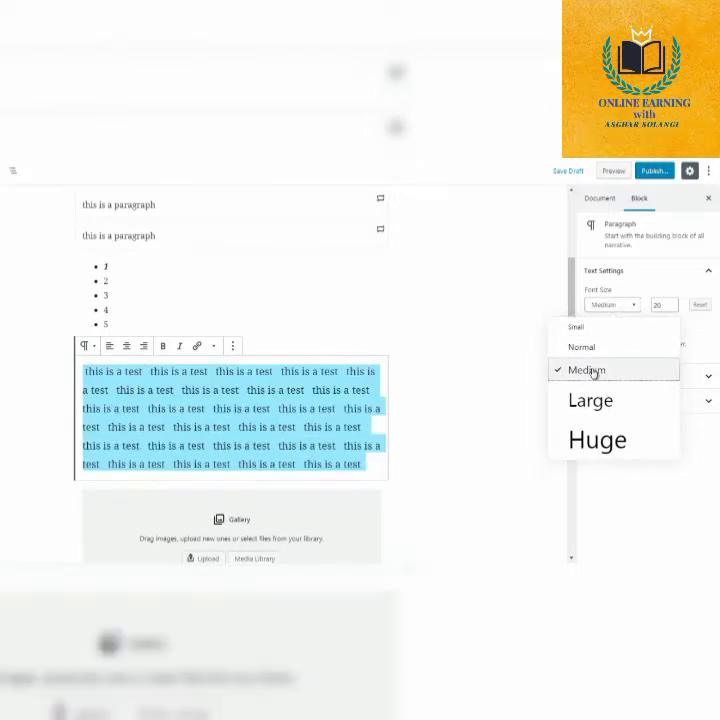
{"action": "left_click", "coordinate": [603, 438]}
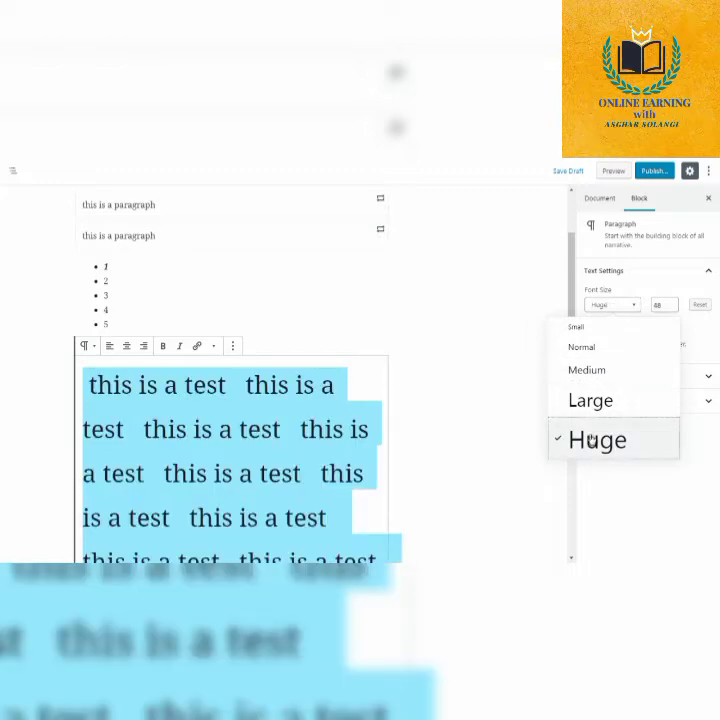
{"action": "left_click", "coordinate": [582, 345]}
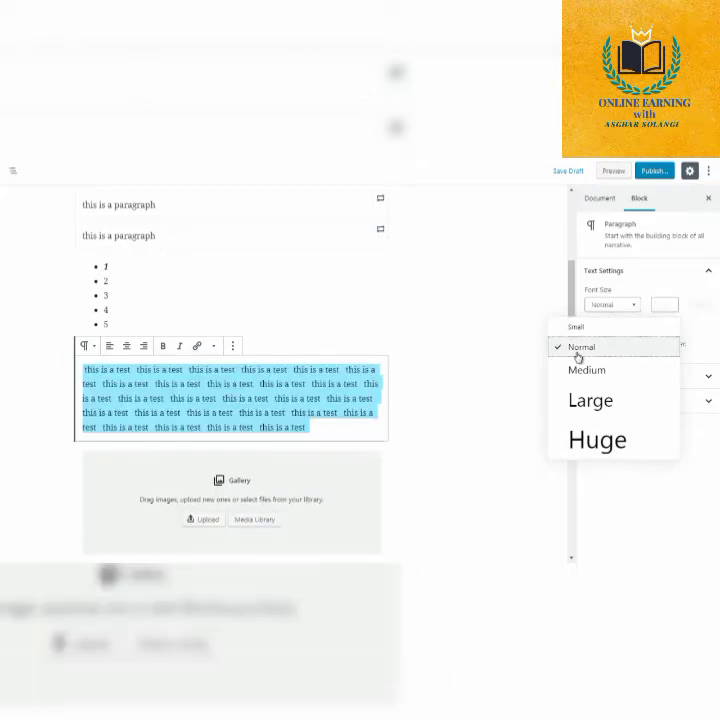
{"action": "left_click", "coordinate": [587, 370]}
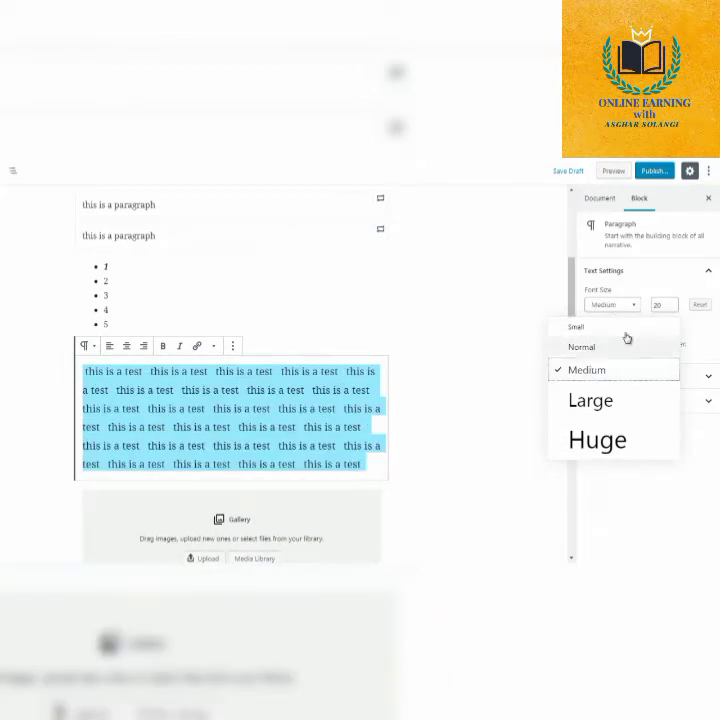
Lower the test paragraph's numeric font size to 16.
{"action": "left_click", "coordinate": [673, 305]}
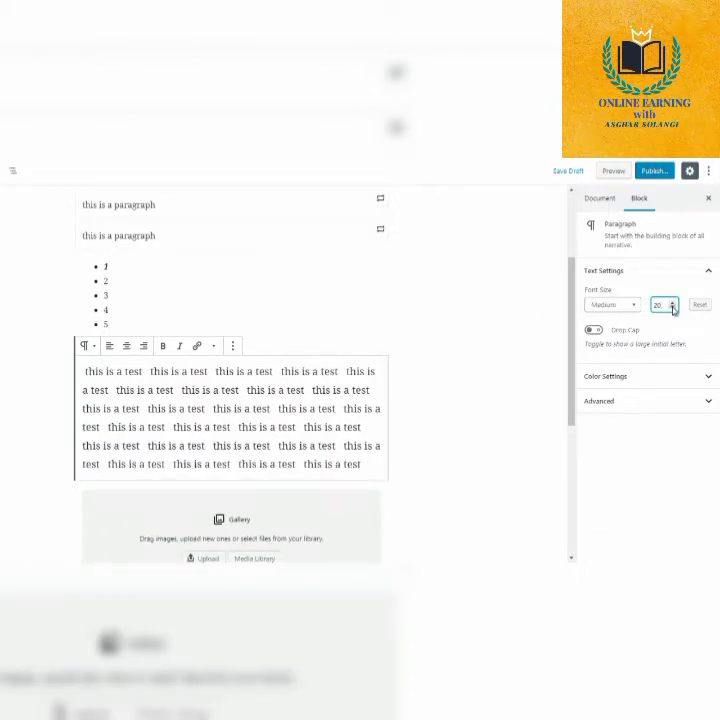
{"action": "left_click", "coordinate": [673, 308]}
{"action": "left_click", "coordinate": [673, 308]}
{"action": "left_click", "coordinate": [673, 308]}
{"action": "left_click", "coordinate": [673, 308]}
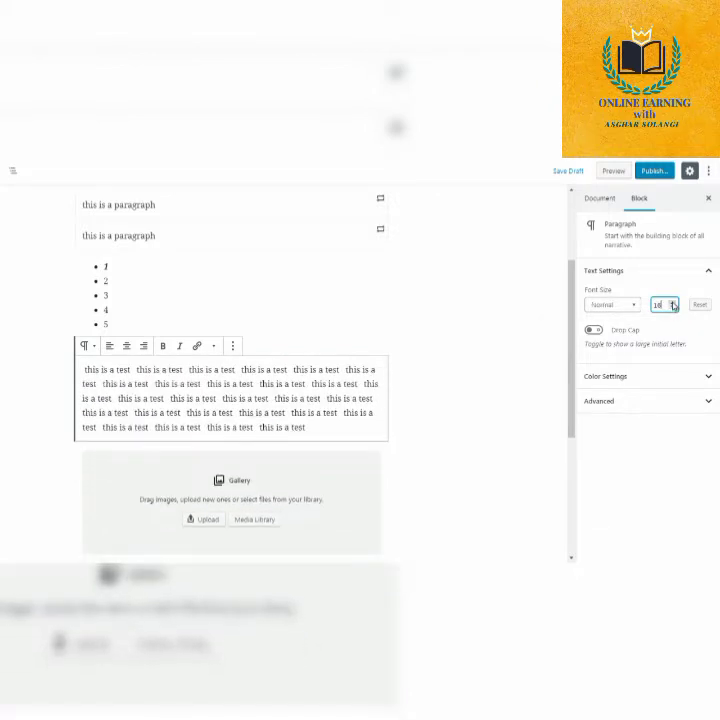
Raise the test paragraph's font size gradually to a custom value of 26.
{"action": "left_click", "coordinate": [673, 303]}
{"action": "left_click", "coordinate": [673, 303]}
{"action": "left_click", "coordinate": [673, 303]}
{"action": "left_click", "coordinate": [673, 303]}
{"action": "left_click", "coordinate": [673, 302]}
{"action": "left_click", "coordinate": [673, 302]}
{"action": "left_click", "coordinate": [673, 302]}
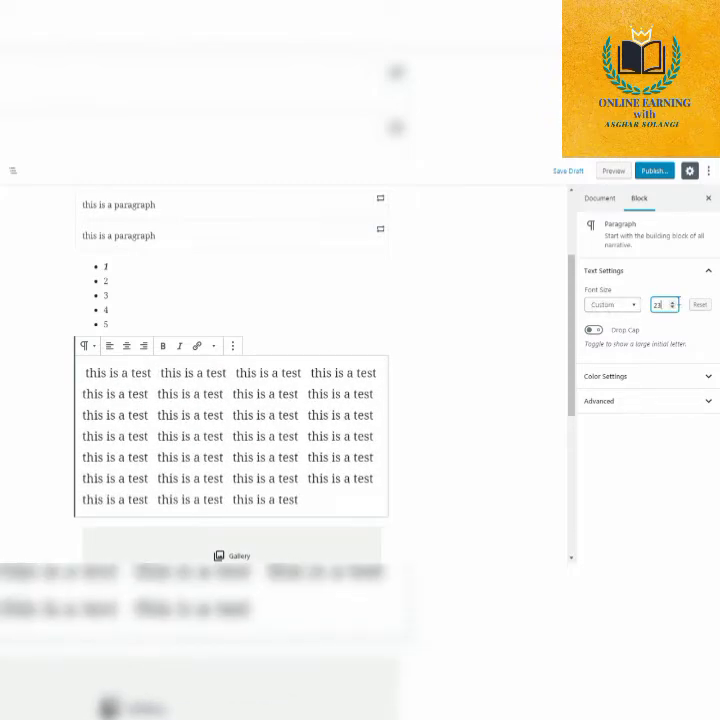
{"action": "left_click", "coordinate": [633, 307]}
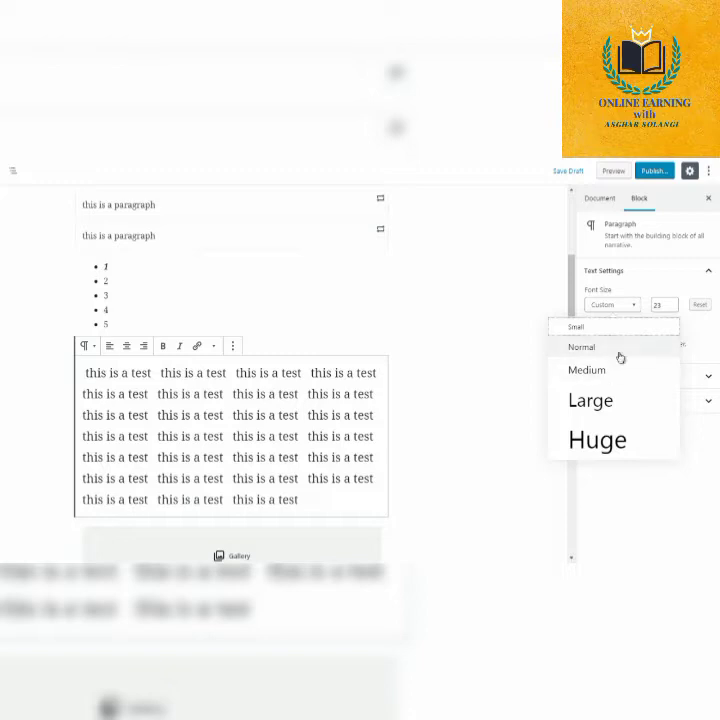
{"action": "left_click", "coordinate": [673, 302]}
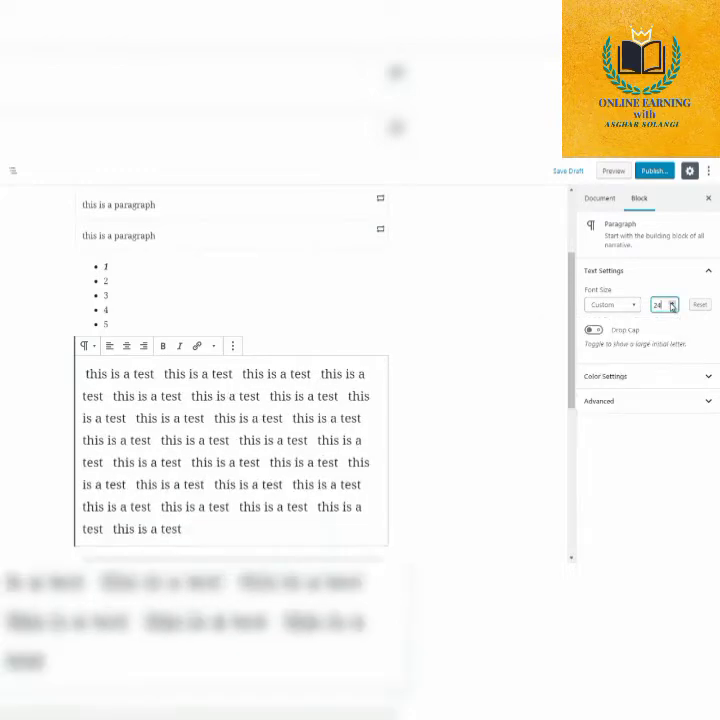
{"action": "left_click", "coordinate": [673, 302]}
{"action": "left_click", "coordinate": [673, 302]}
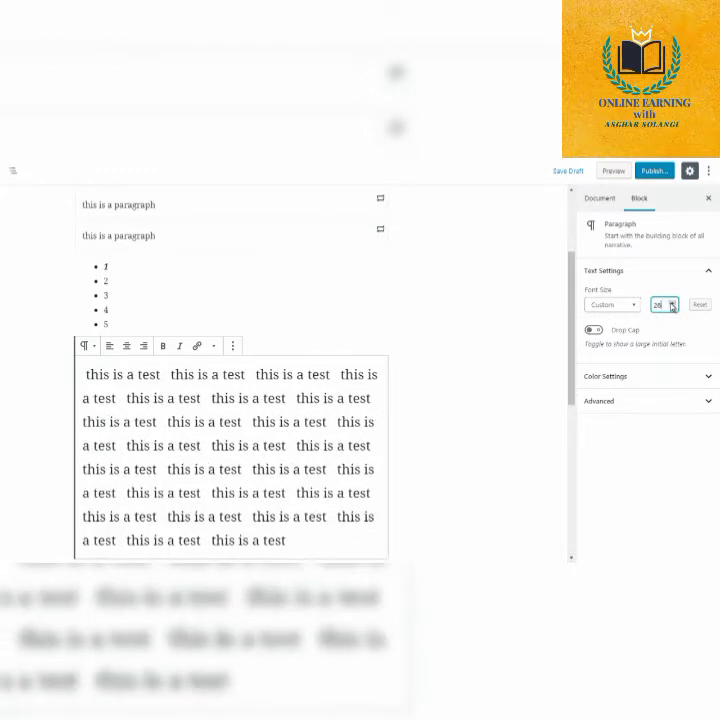
Compare the Huge and Large font size presets on the test paragraph, ending on Huge.
{"action": "left_click", "coordinate": [615, 305]}
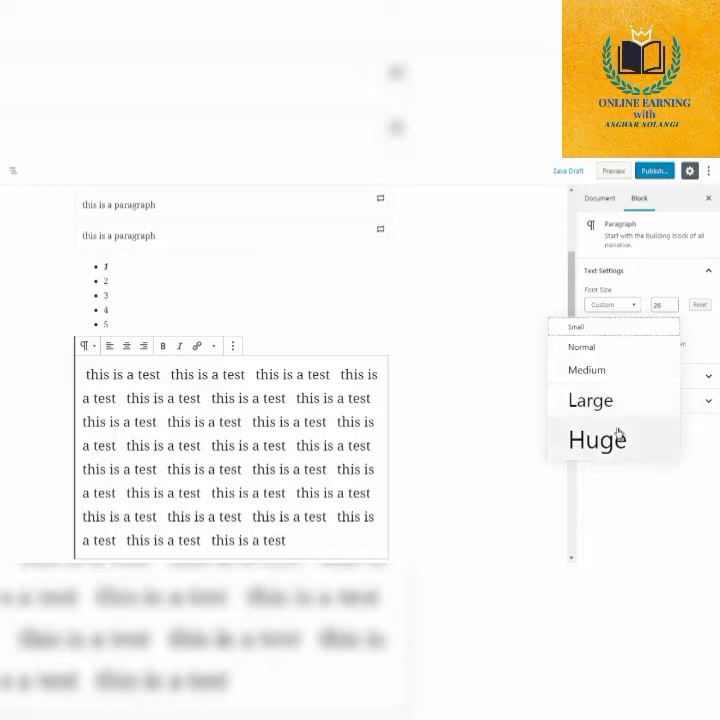
{"action": "left_click", "coordinate": [597, 440]}
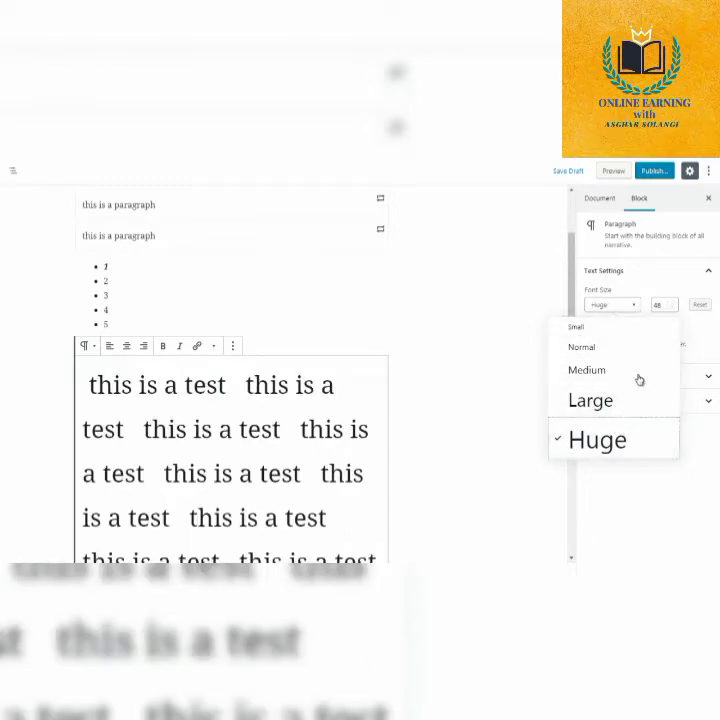
{"action": "left_click", "coordinate": [602, 406]}
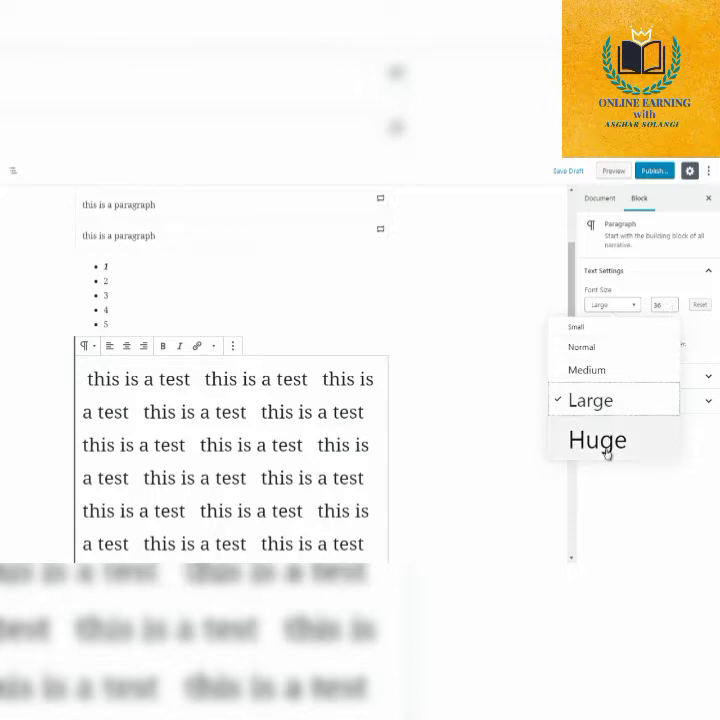
{"action": "left_click", "coordinate": [604, 445]}
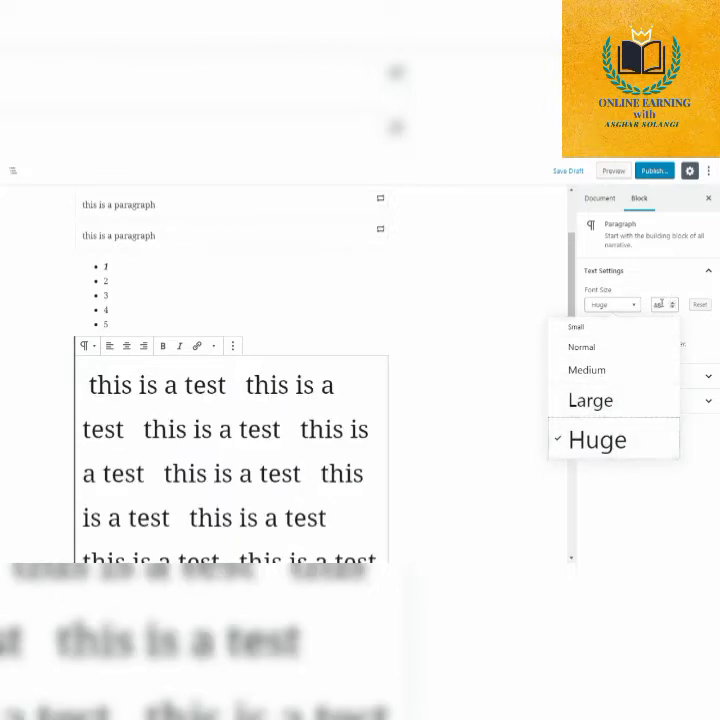
Reduce the test paragraph's font size gradually to a custom value of 39.
{"action": "left_click", "coordinate": [660, 305]}
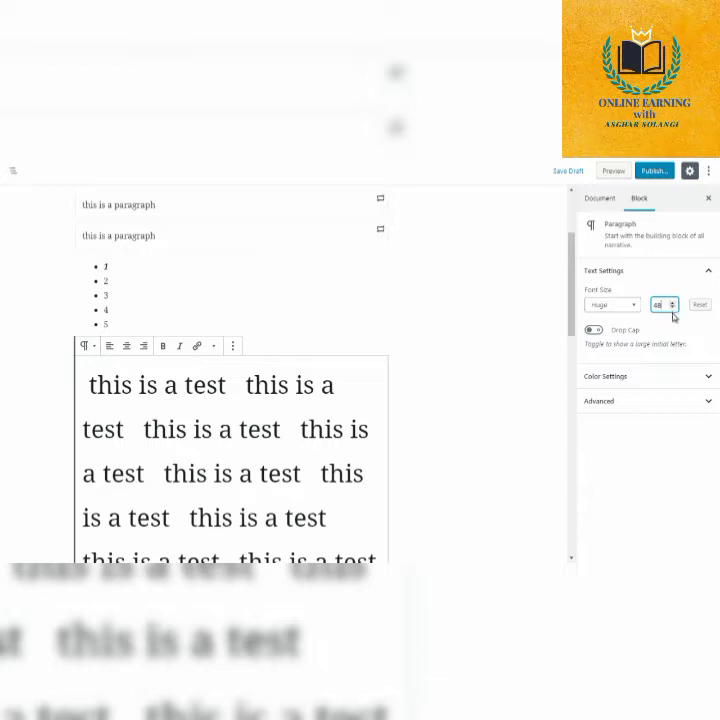
{"action": "left_click", "coordinate": [673, 308]}
{"action": "left_click", "coordinate": [673, 308]}
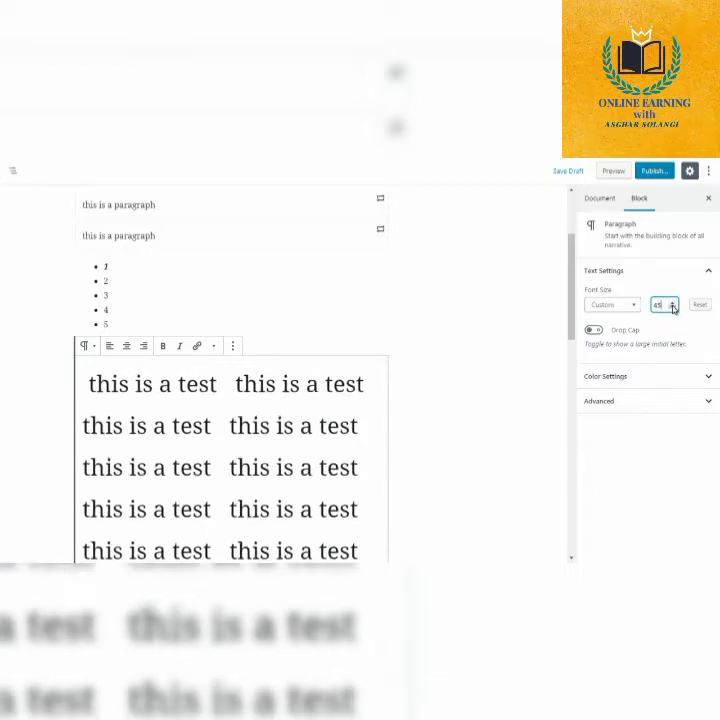
{"action": "left_click", "coordinate": [673, 308]}
{"action": "left_click", "coordinate": [673, 308]}
{"action": "left_click", "coordinate": [673, 308]}
{"action": "left_click", "coordinate": [673, 308]}
{"action": "left_click", "coordinate": [673, 308]}
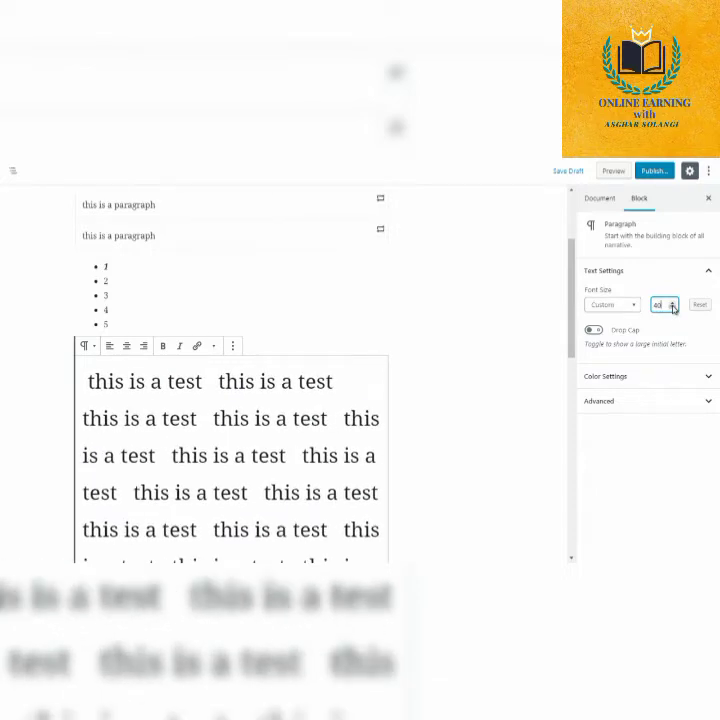
{"action": "left_click", "coordinate": [673, 308]}
{"action": "left_click", "coordinate": [673, 308]}
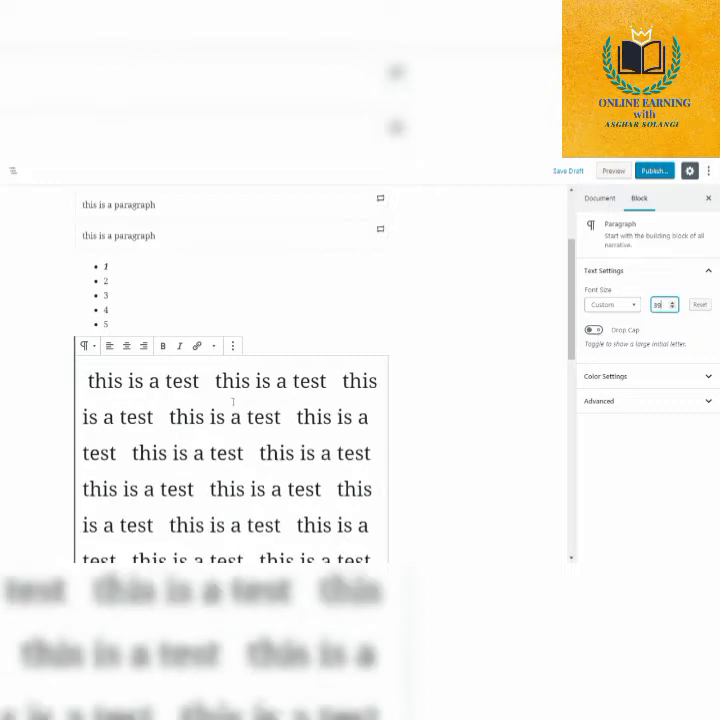
Enable Drop Cap for the test paragraph and highlight its initial letter to show the effect.
{"action": "left_click", "coordinate": [87, 381]}
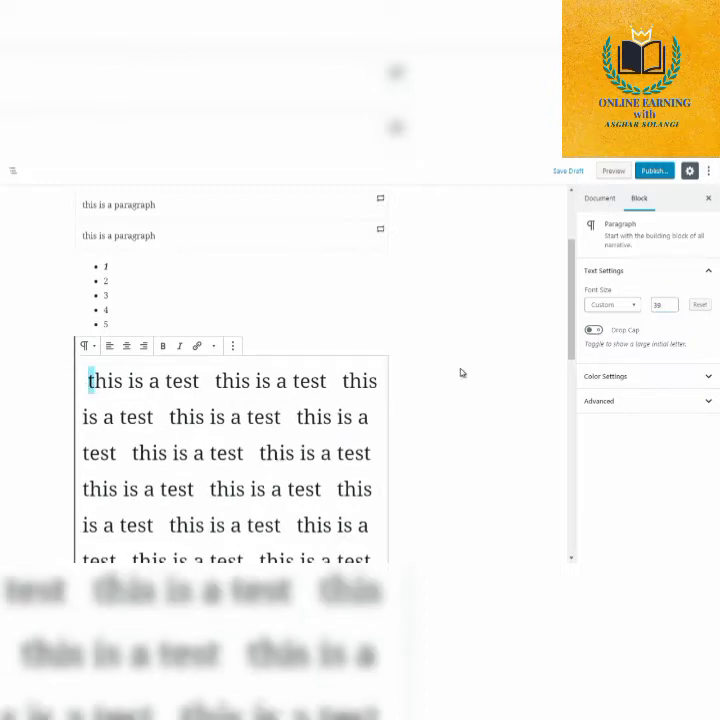
{"action": "left_click", "coordinate": [594, 332]}
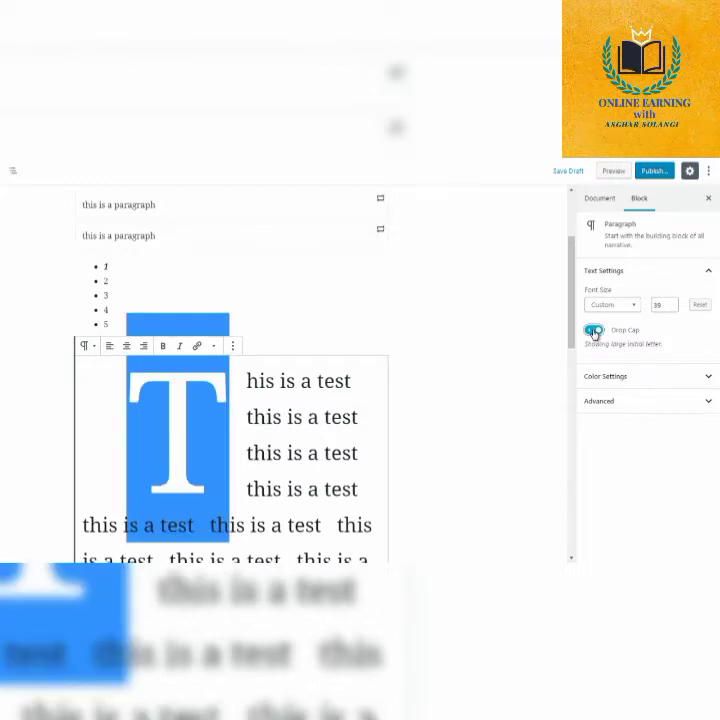
{"action": "left_click", "coordinate": [241, 418]}
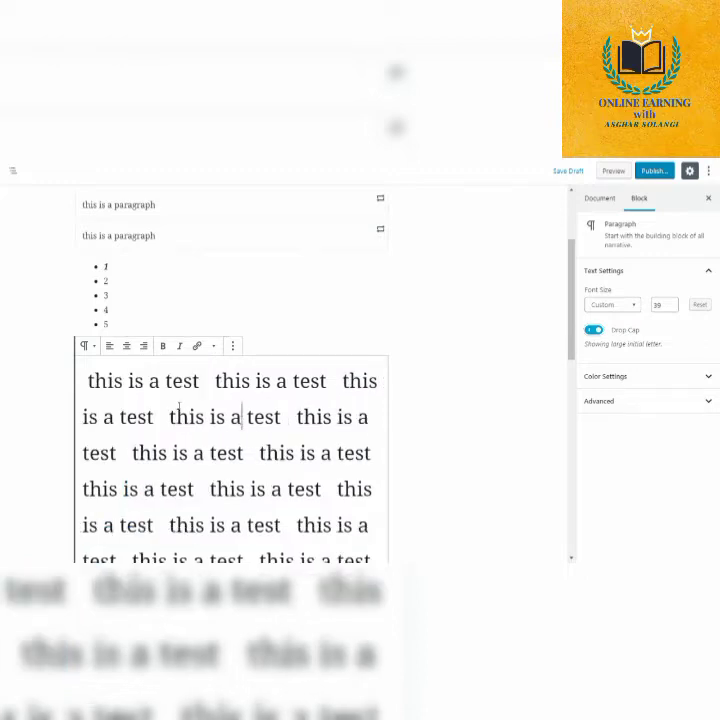
{"action": "left_click_drag", "start_coordinate": [89, 381], "coordinate": [84, 380]}
{"action": "left_click", "coordinate": [265, 406]}
{"action": "left_click_drag", "start_coordinate": [87, 381], "coordinate": [95, 381]}
Compare pale pink, orange, red and very light gray backgrounds on the test paragraph, ending on very light gray.
{"action": "left_click", "coordinate": [601, 378]}
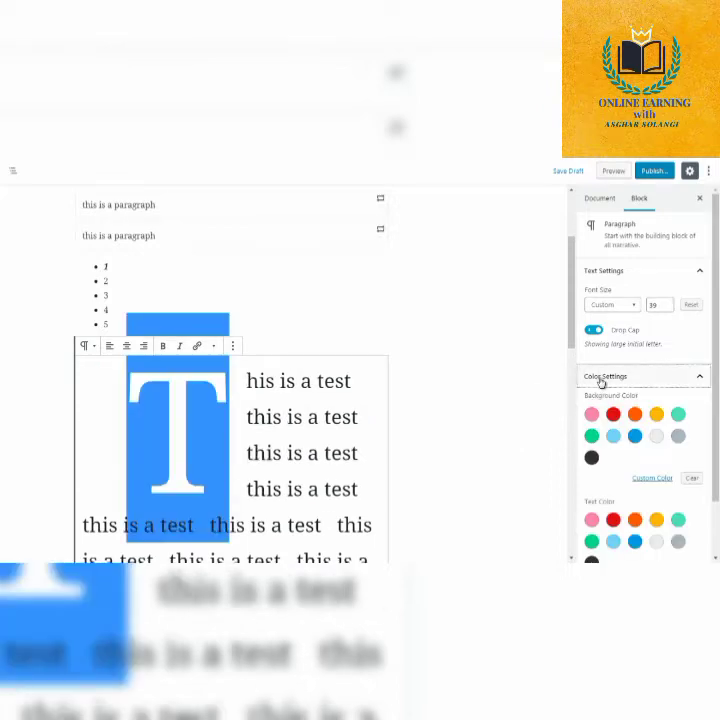
{"action": "left_click", "coordinate": [592, 416]}
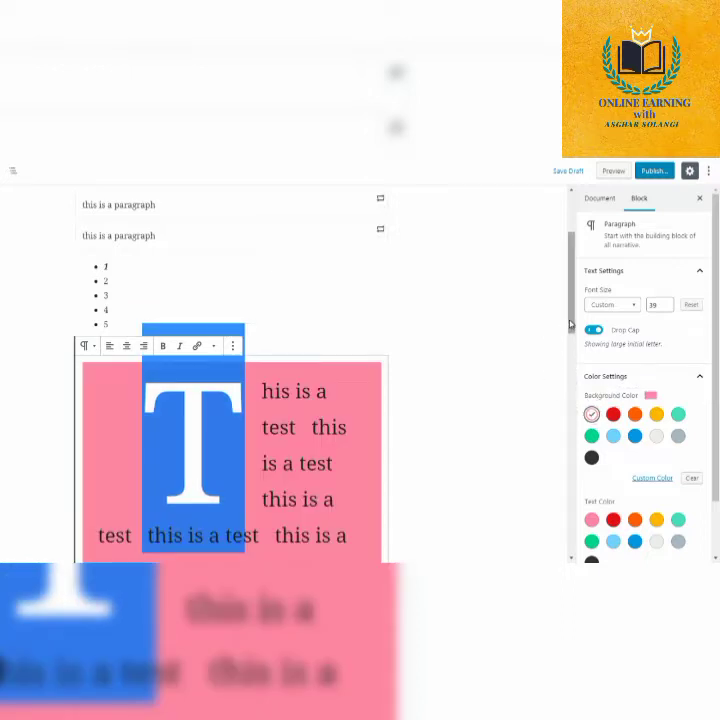
{"action": "scroll", "coordinate": [572, 360], "scroll_direction": "down", "scroll_amount": 3}
{"action": "left_click_drag", "start_coordinate": [573, 369], "coordinate": [573, 370]}
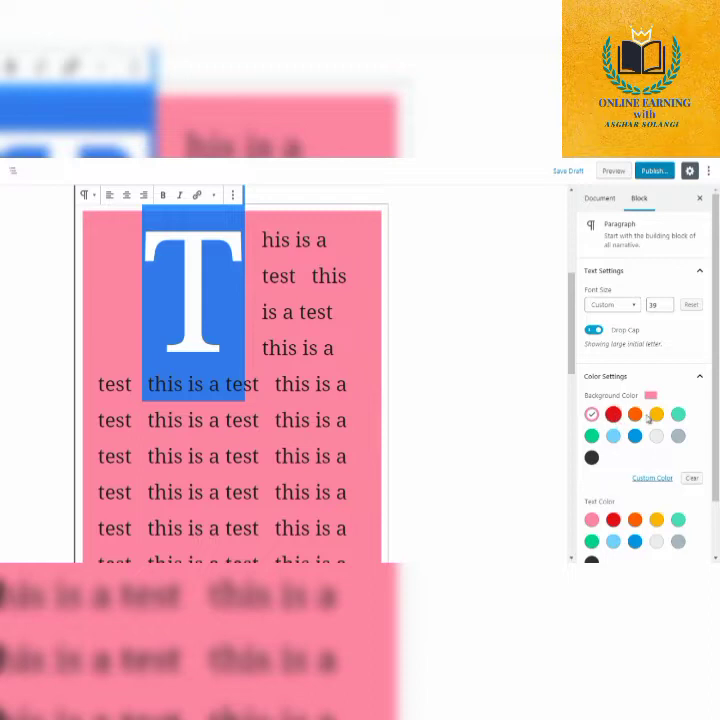
{"action": "left_click", "coordinate": [635, 415]}
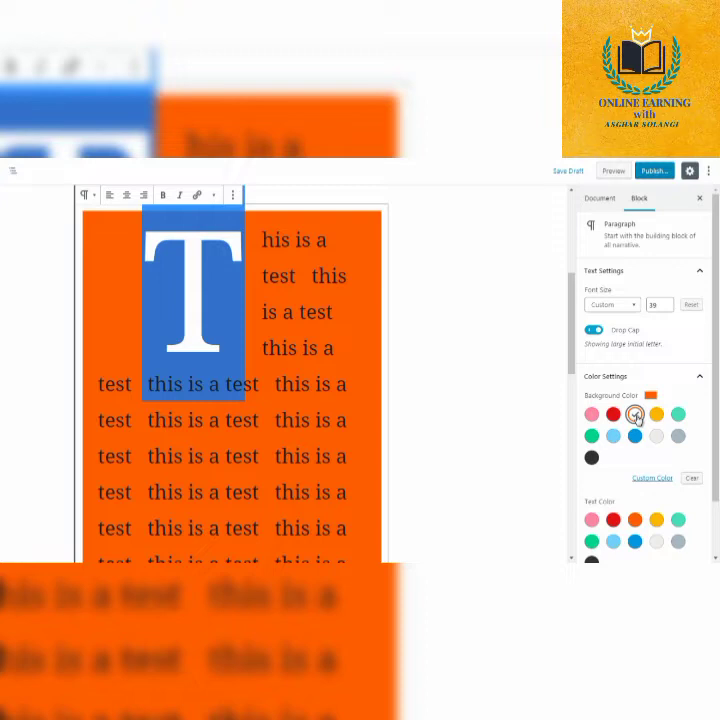
{"action": "left_click", "coordinate": [656, 436]}
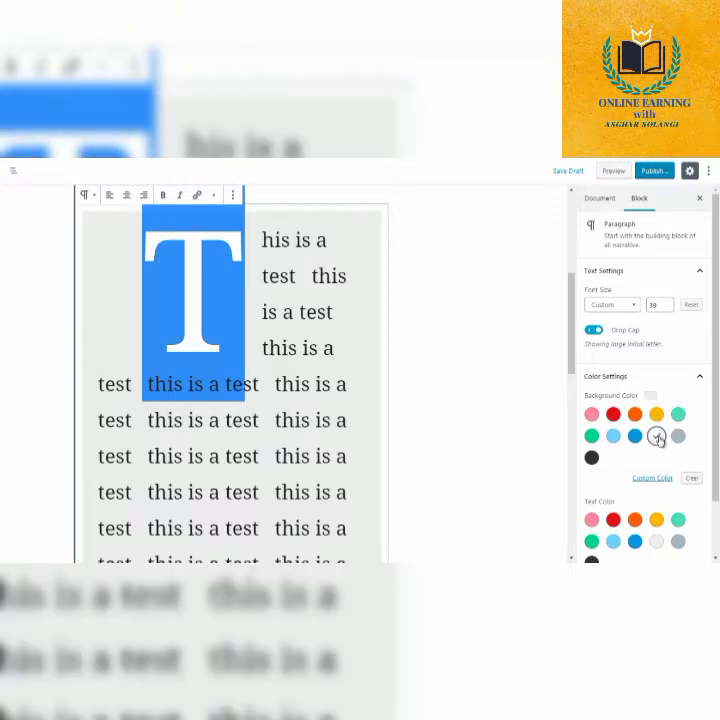
{"action": "left_click", "coordinate": [591, 414]}
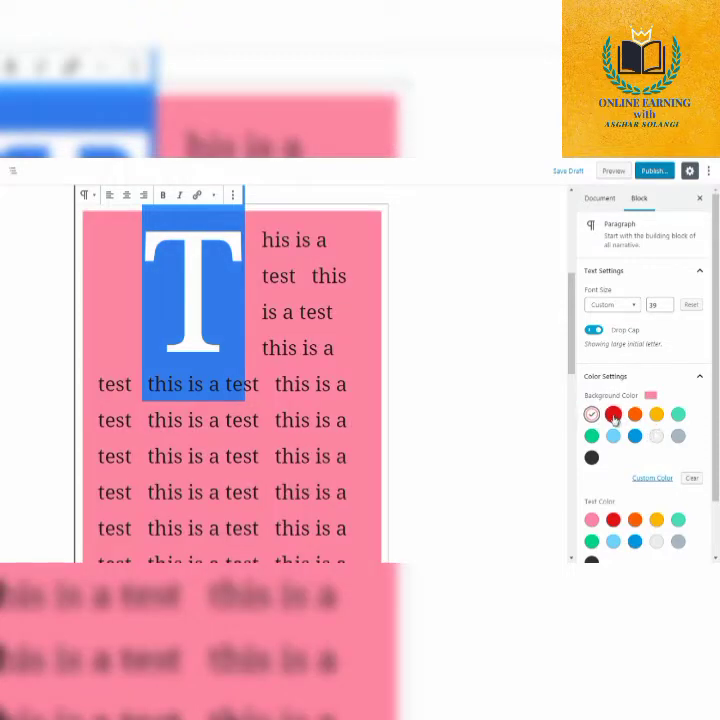
{"action": "left_click", "coordinate": [613, 416]}
{"action": "left_click", "coordinate": [591, 415]}
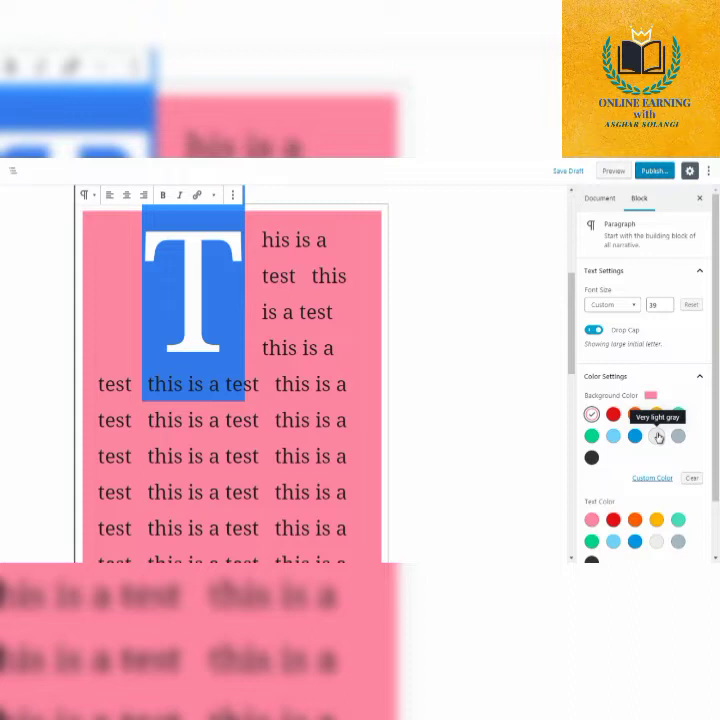
{"action": "left_click", "coordinate": [657, 436]}
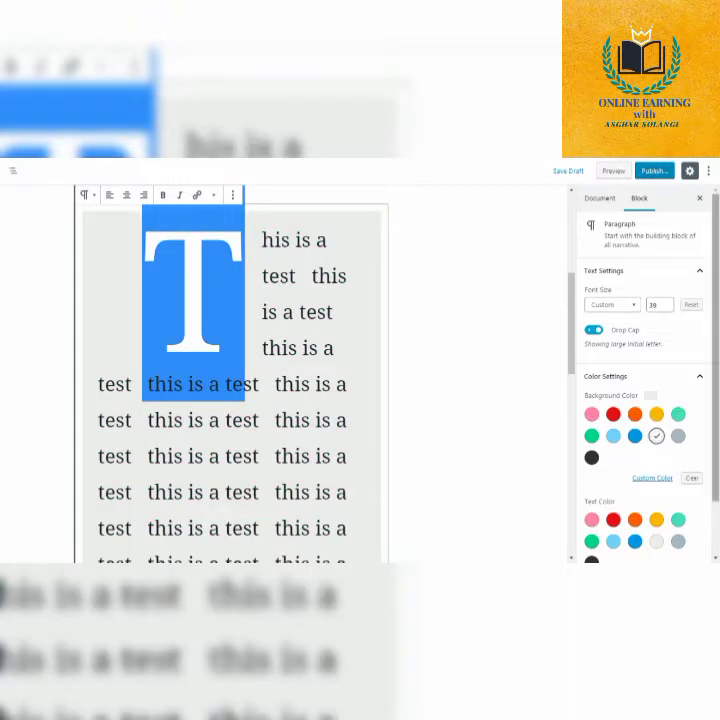
Try a red text color on the test paragraph, followed by the darker blue preset.
{"action": "scroll", "coordinate": [716, 352], "scroll_direction": "down", "scroll_amount": 1}
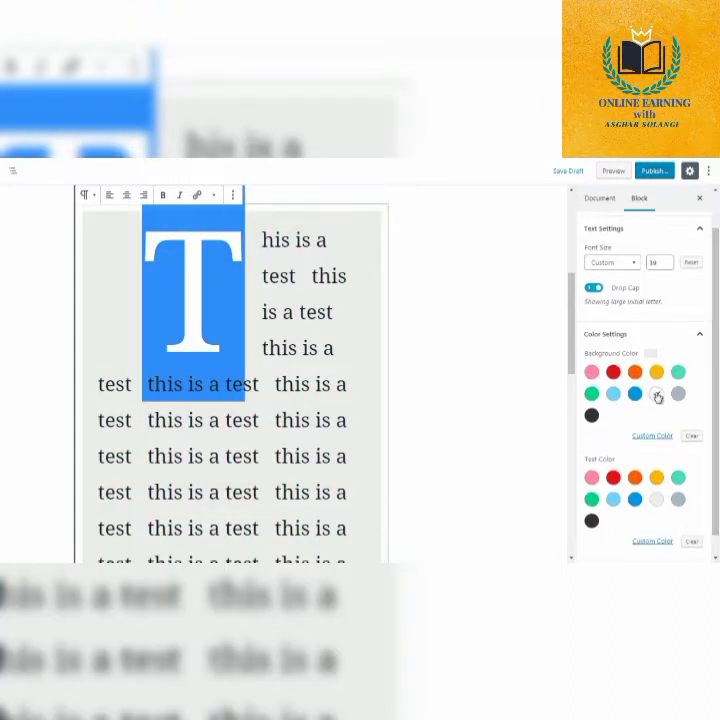
{"action": "left_click", "coordinate": [613, 478]}
{"action": "left_click", "coordinate": [635, 499]}
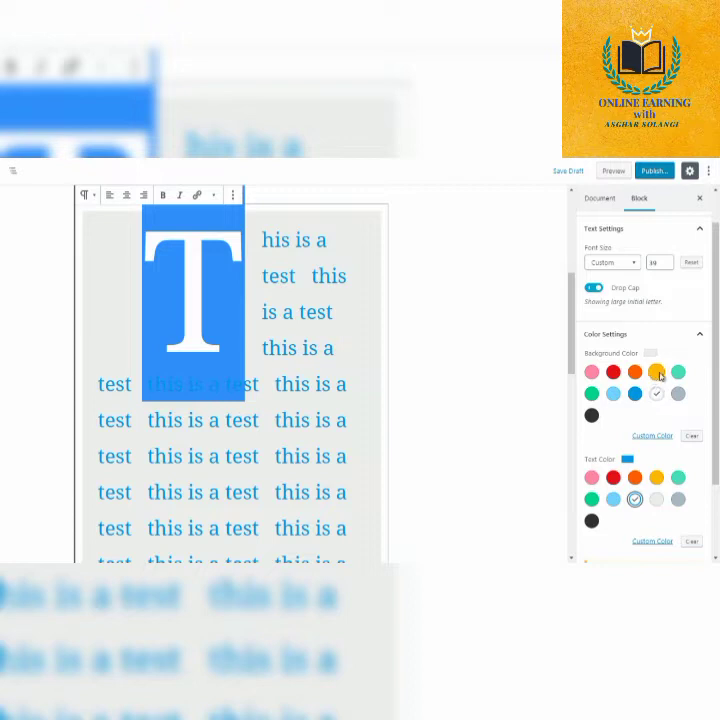
{"action": "left_click_drag", "start_coordinate": [716, 384], "coordinate": [714, 449]}
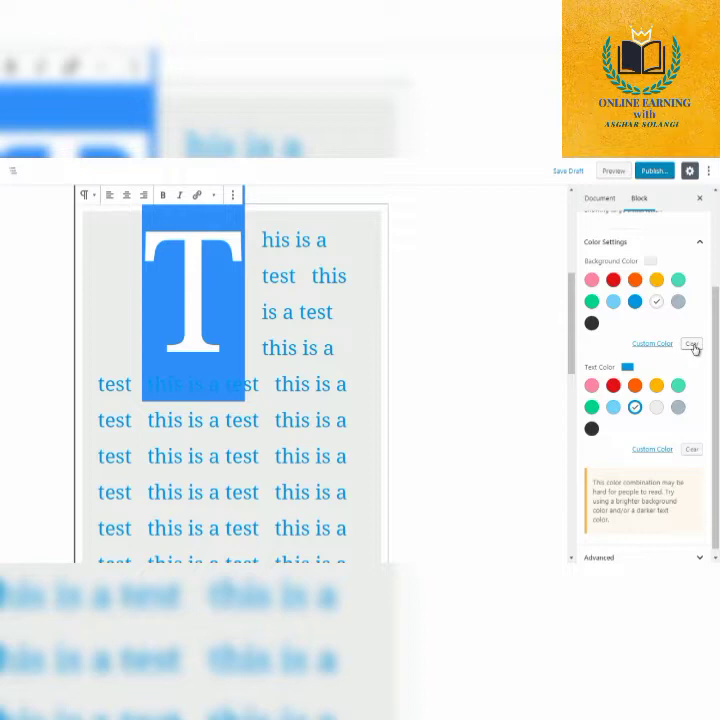
Clear the test paragraph's background color and give it a very pale blue custom background.
{"action": "left_click", "coordinate": [692, 344]}
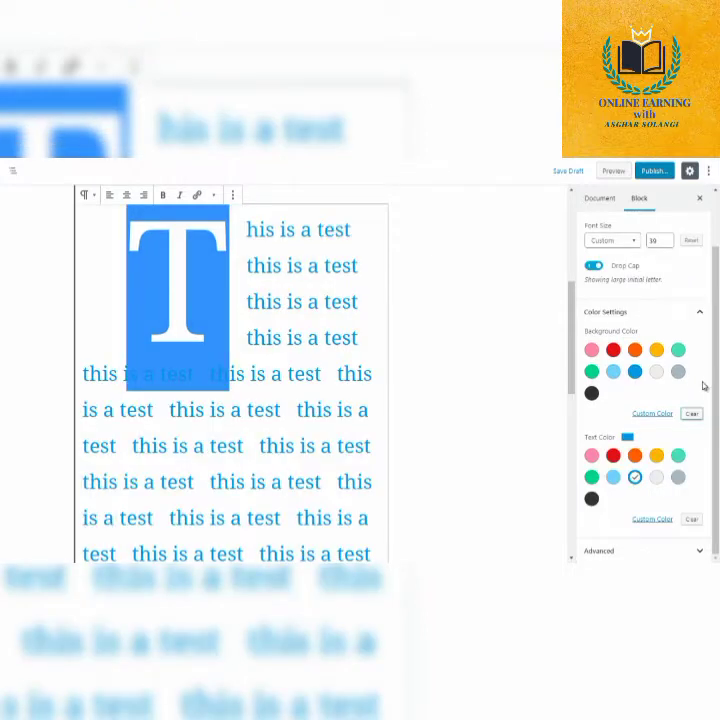
{"action": "left_click", "coordinate": [651, 413]}
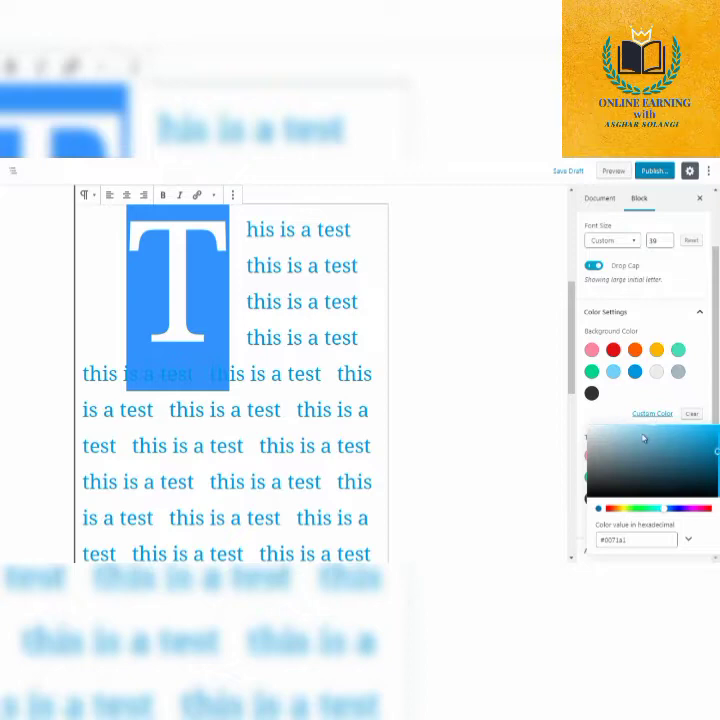
{"action": "mouse_move", "coordinate": [640, 436]}
{"action": "left_mouse_down"}
{"action": "mouse_move", "coordinate": [625, 448]}
{"action": "mouse_move", "coordinate": [654, 449]}
{"action": "mouse_move", "coordinate": [652, 424]}
{"action": "mouse_move", "coordinate": [691, 431]}
{"action": "mouse_move", "coordinate": [655, 420]}
{"action": "mouse_move", "coordinate": [622, 397]}
{"action": "mouse_move", "coordinate": [596, 432]}
{"action": "mouse_move", "coordinate": [591, 418]}
{"action": "left_mouse_up"}
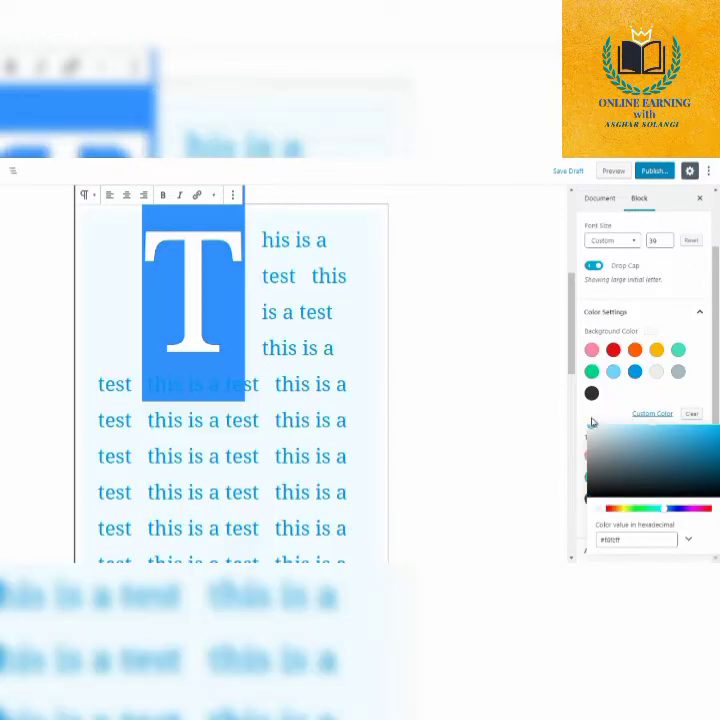
{"action": "left_click", "coordinate": [591, 423]}
{"action": "left_click", "coordinate": [718, 392]}
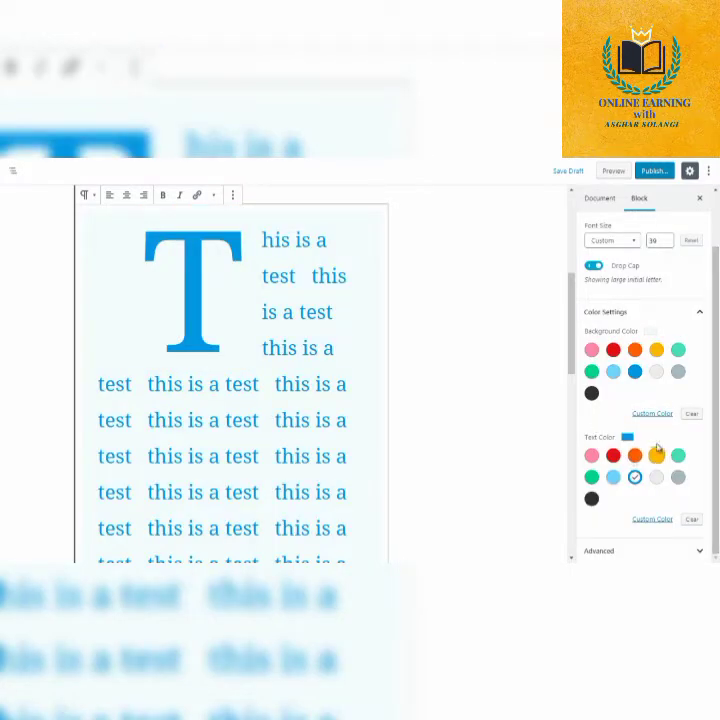
Set the test paragraph's text to a very dark blue, nearly black custom color.
{"action": "left_click", "coordinate": [654, 518]}
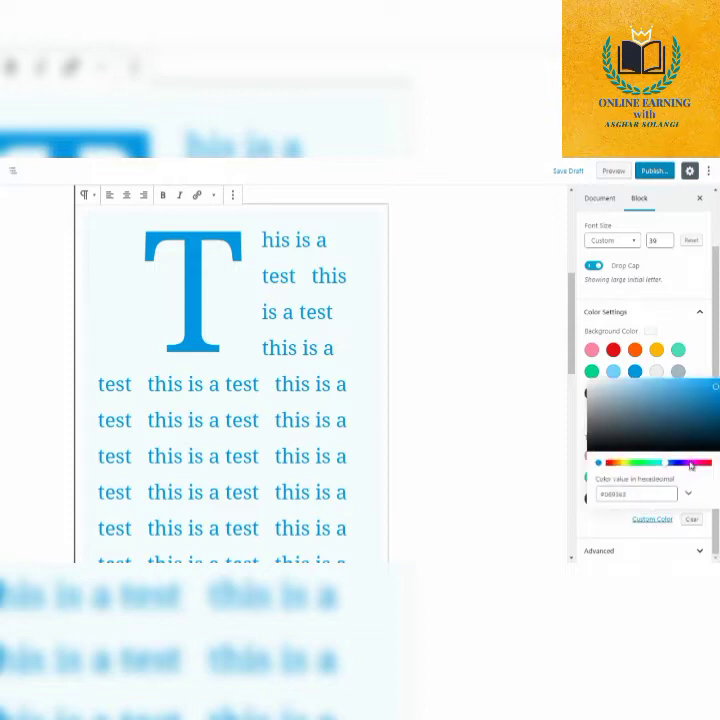
{"action": "left_click", "coordinate": [659, 405]}
{"action": "left_click", "coordinate": [704, 441]}
{"action": "left_click", "coordinate": [700, 366]}
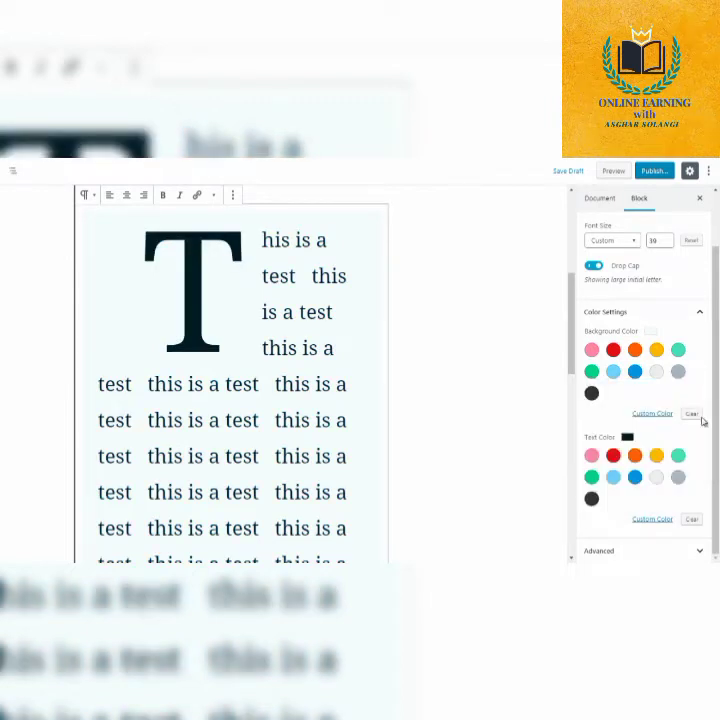
Look at the Additional CSS Class option in the test paragraph's advanced settings, leaving it empty.
{"action": "left_click_drag", "start_coordinate": [711, 413], "coordinate": [711, 426]}
{"action": "left_click", "coordinate": [596, 548]}
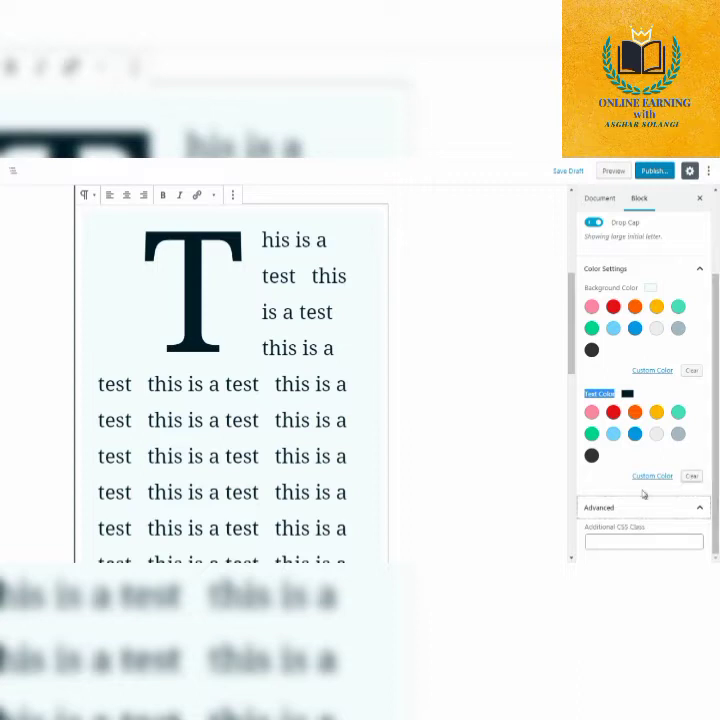
{"action": "left_click", "coordinate": [625, 537]}
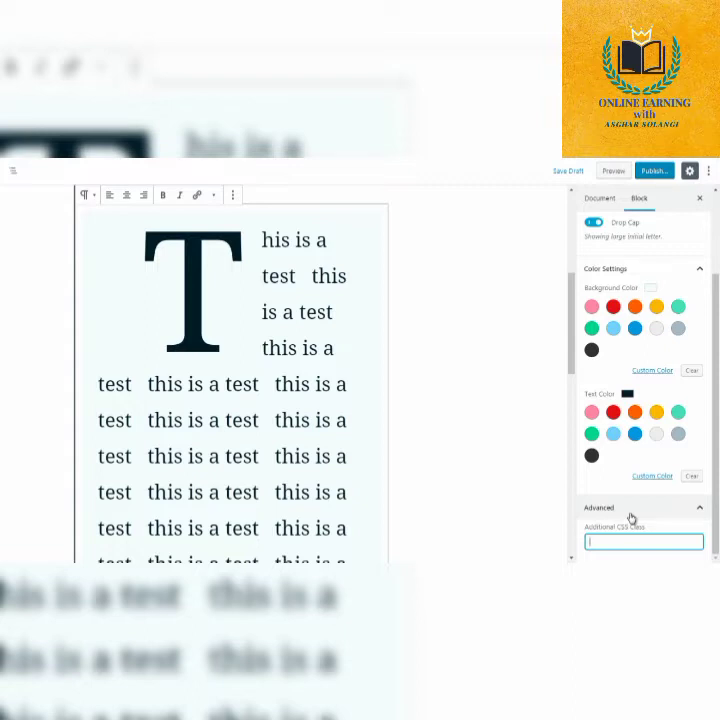
{"action": "left_click", "coordinate": [631, 509]}
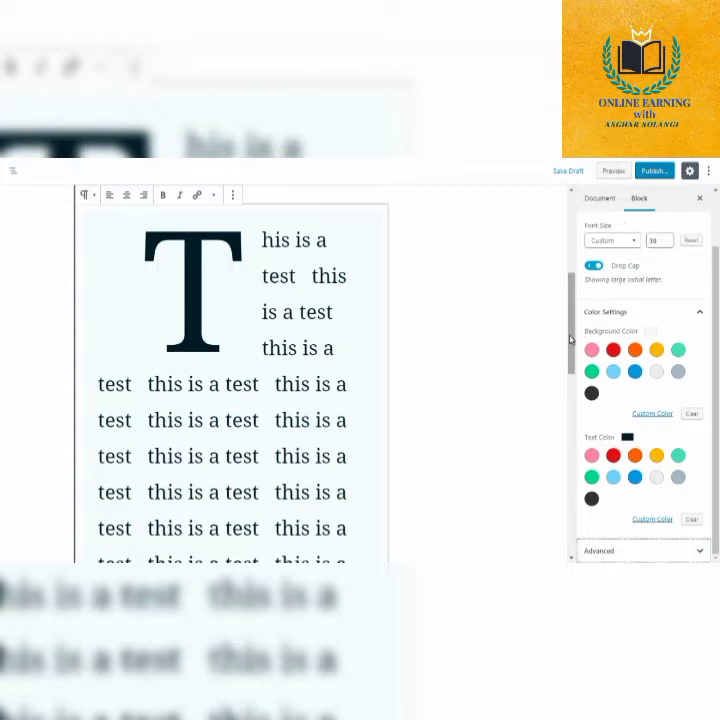
Browse the Common Blocks available for insertion between the test paragraph and the Gallery block, without adding one.
{"action": "left_click_drag", "start_coordinate": [570, 340], "coordinate": [559, 460]}
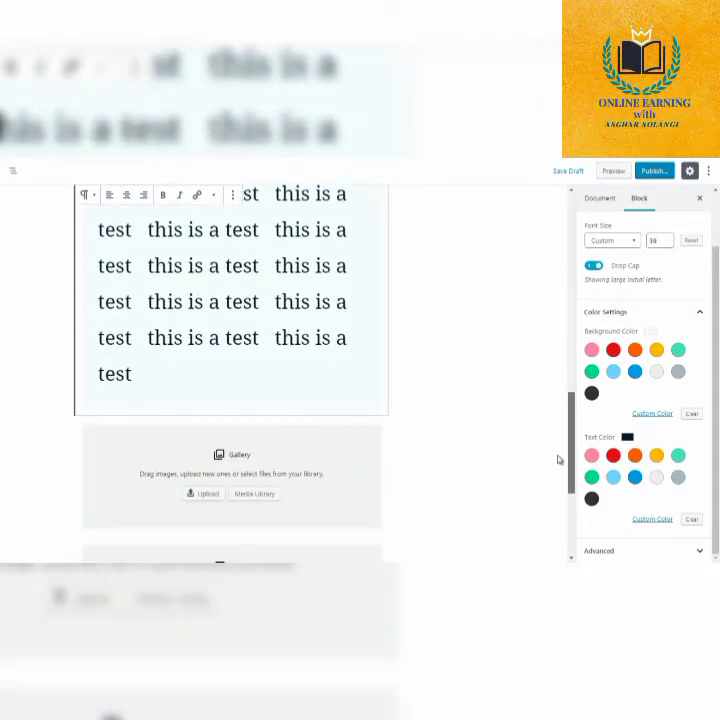
{"action": "left_click", "coordinate": [419, 392]}
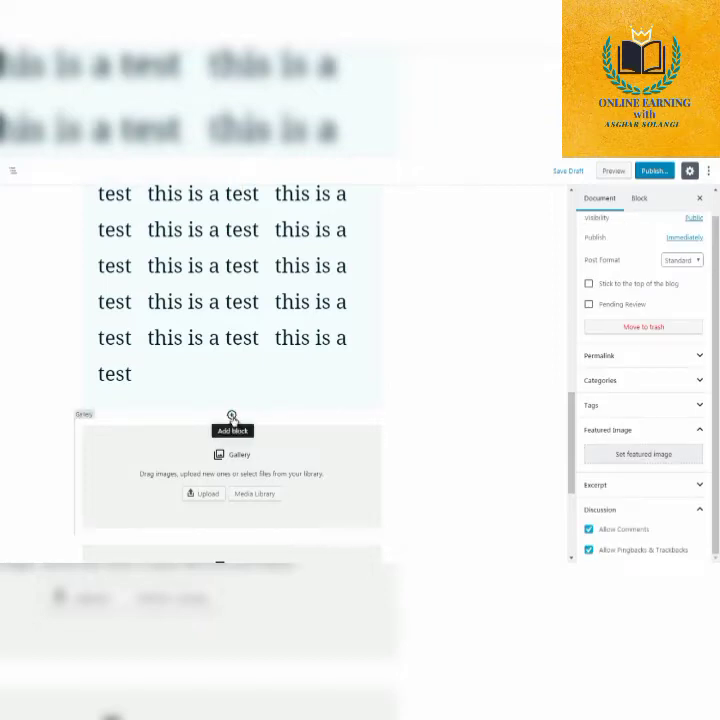
{"action": "left_click", "coordinate": [232, 415]}
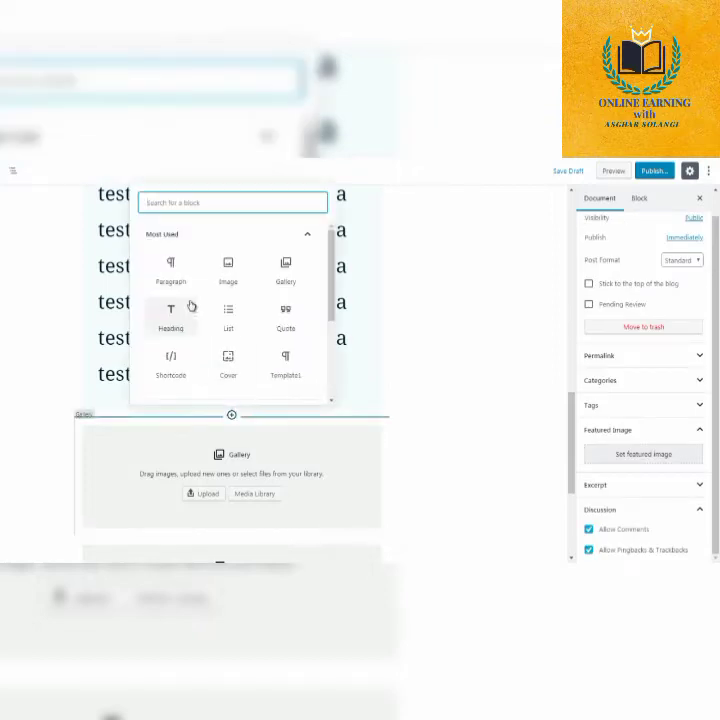
{"action": "left_click", "coordinate": [307, 234]}
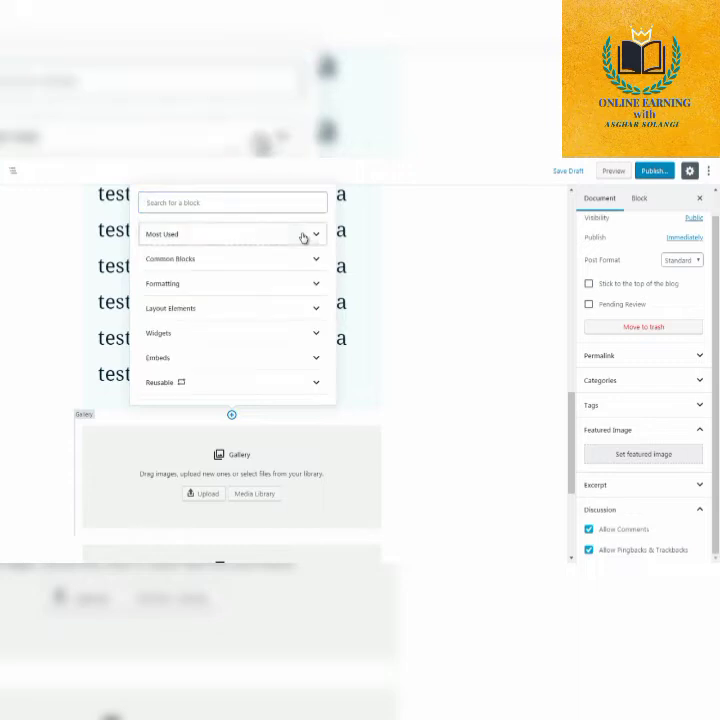
{"action": "left_click", "coordinate": [279, 264]}
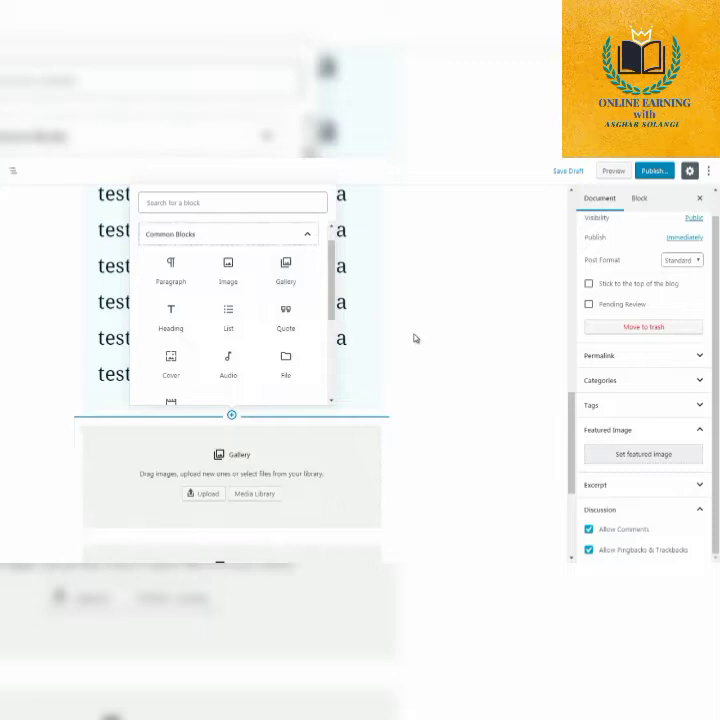
{"action": "left_click", "coordinate": [540, 407]}
Examine the empty Image block and the Gallery block above it, including their block settings.
{"action": "left_click_drag", "start_coordinate": [570, 440], "coordinate": [572, 472]}
{"action": "left_click", "coordinate": [343, 462]}
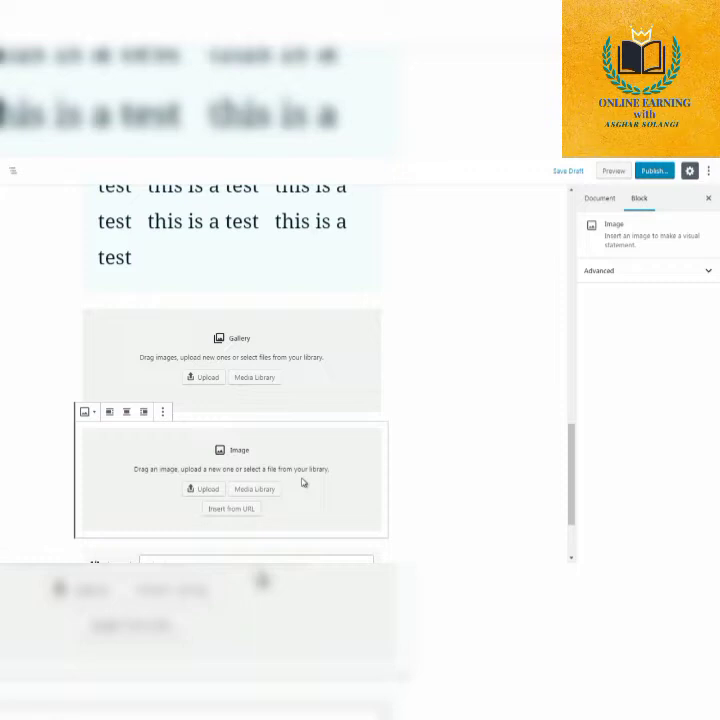
{"action": "left_click", "coordinate": [334, 386]}
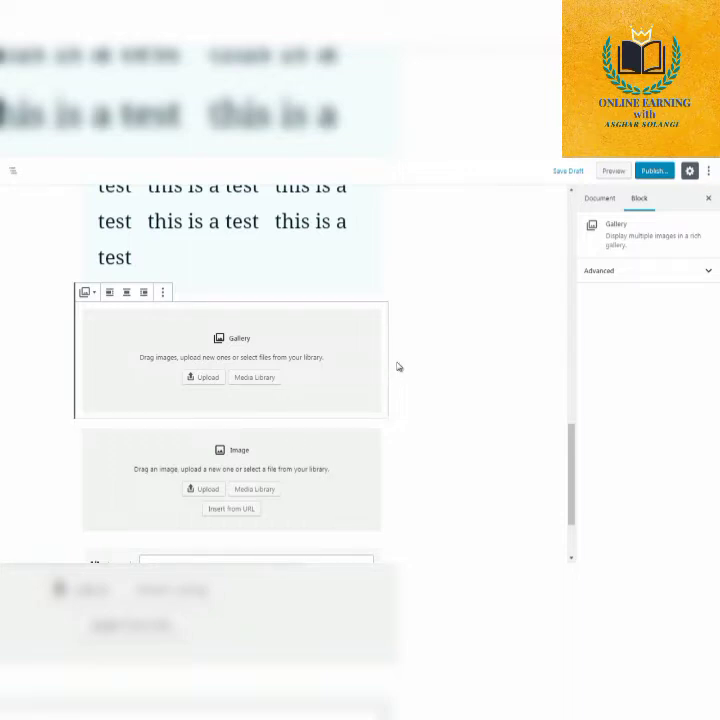
Insert a List block from the Common Blocks between the test paragraph and the Gallery block.
{"action": "scroll", "coordinate": [566, 436], "scroll_direction": "up", "scroll_amount": 1}
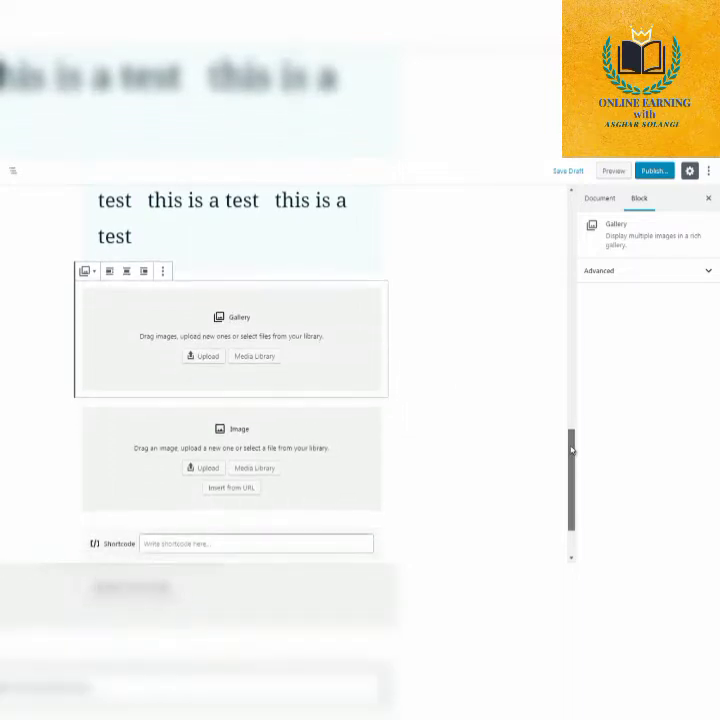
{"action": "left_click", "coordinate": [55, 338]}
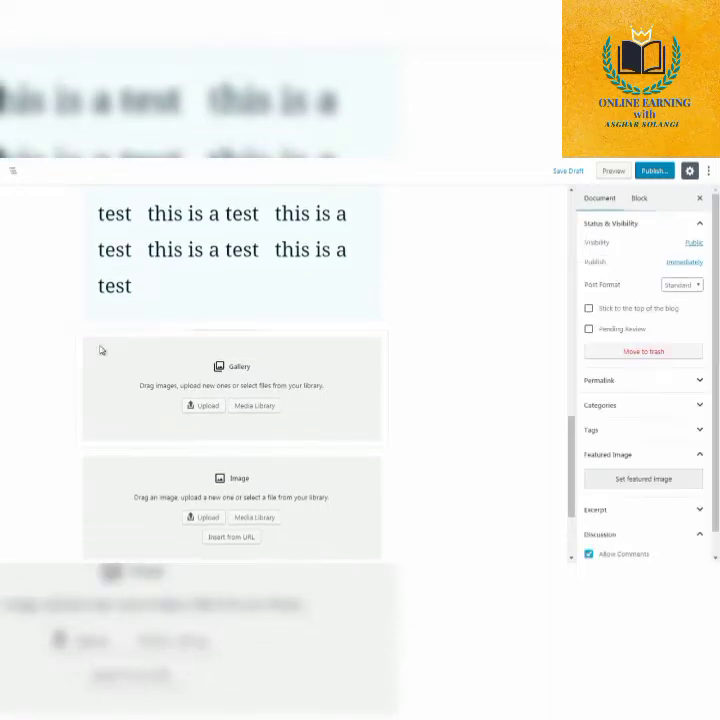
{"action": "left_click", "coordinate": [230, 327]}
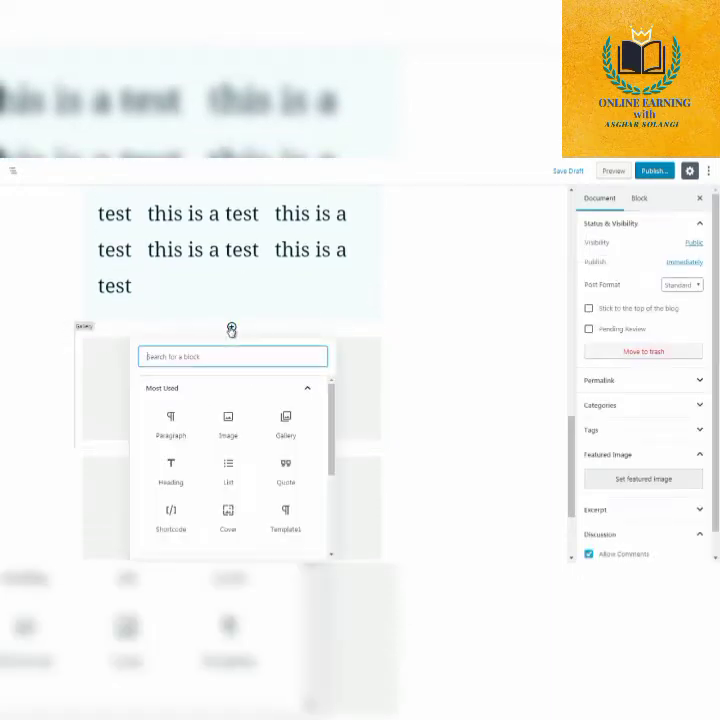
{"action": "left_click", "coordinate": [309, 389]}
{"action": "left_click", "coordinate": [308, 411]}
{"action": "left_click_drag", "start_coordinate": [331, 411], "coordinate": [333, 461]}
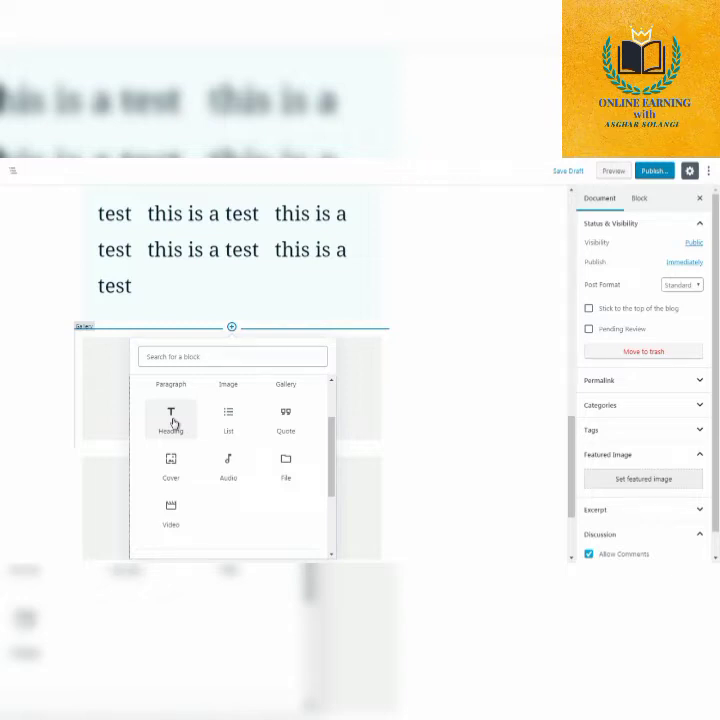
{"action": "left_click", "coordinate": [232, 430]}
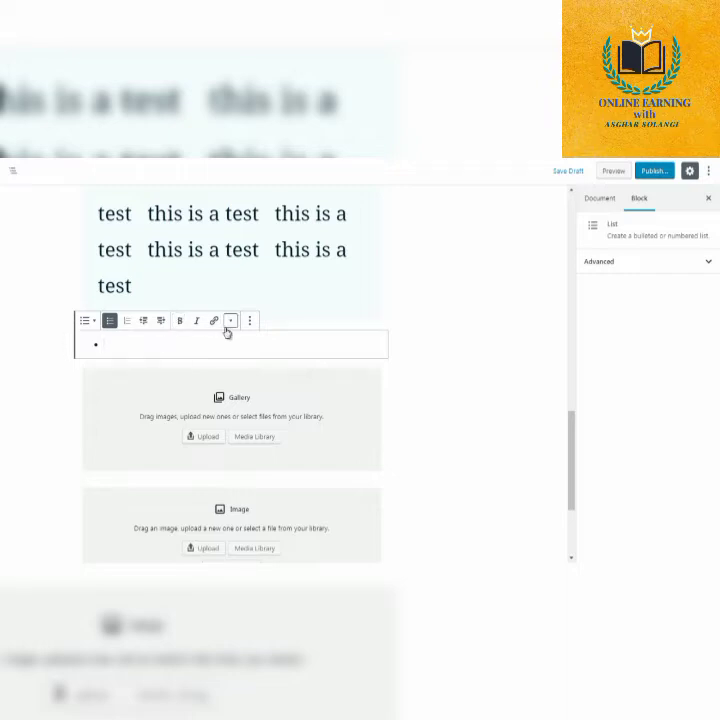
Insert a Quote block from the Common Blocks between the empty List block and the Gallery block, and enter "te" in it.
{"action": "left_click", "coordinate": [47, 389]}
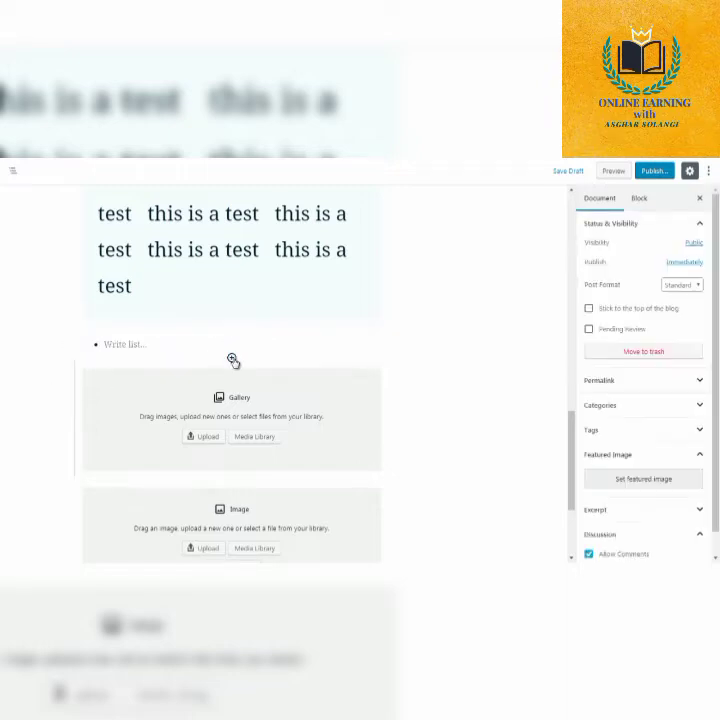
{"action": "left_click", "coordinate": [232, 359]}
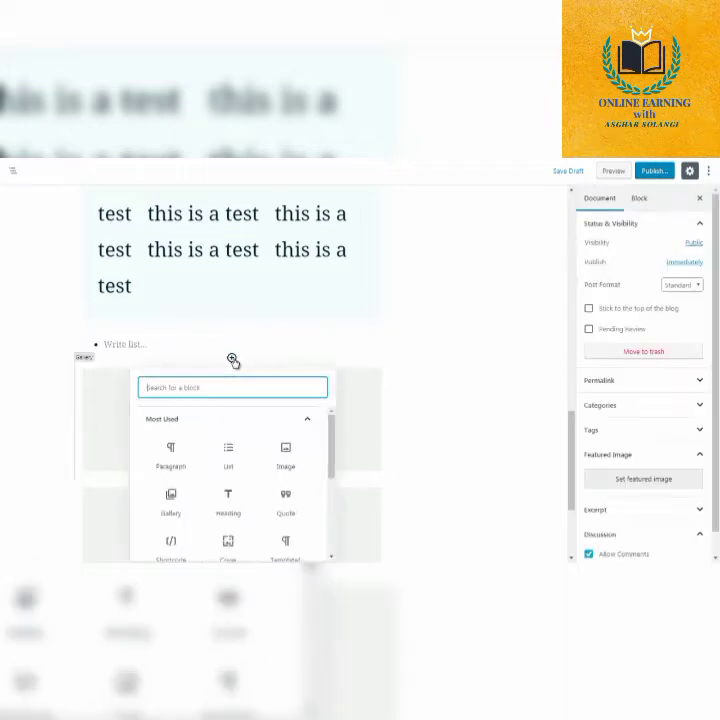
{"action": "left_click", "coordinate": [313, 422]}
{"action": "left_click", "coordinate": [294, 446]}
{"action": "scroll", "coordinate": [300, 460], "scroll_direction": "down", "scroll_amount": 2}
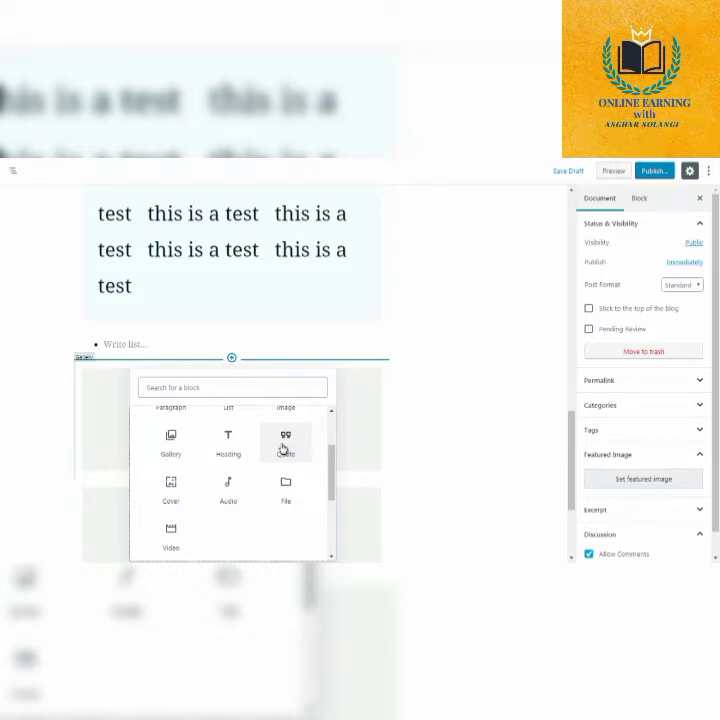
{"action": "left_click", "coordinate": [284, 449]}
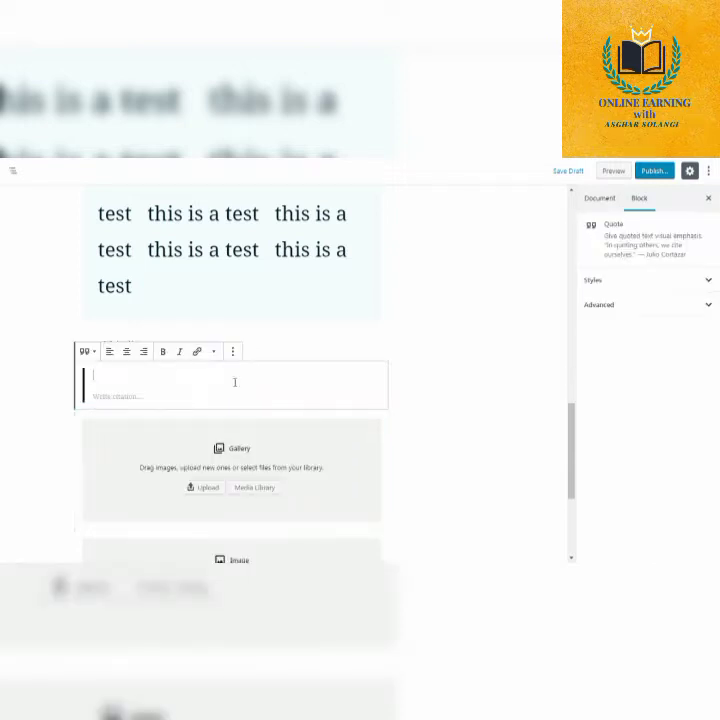
{"action": "type", "text": "te"}
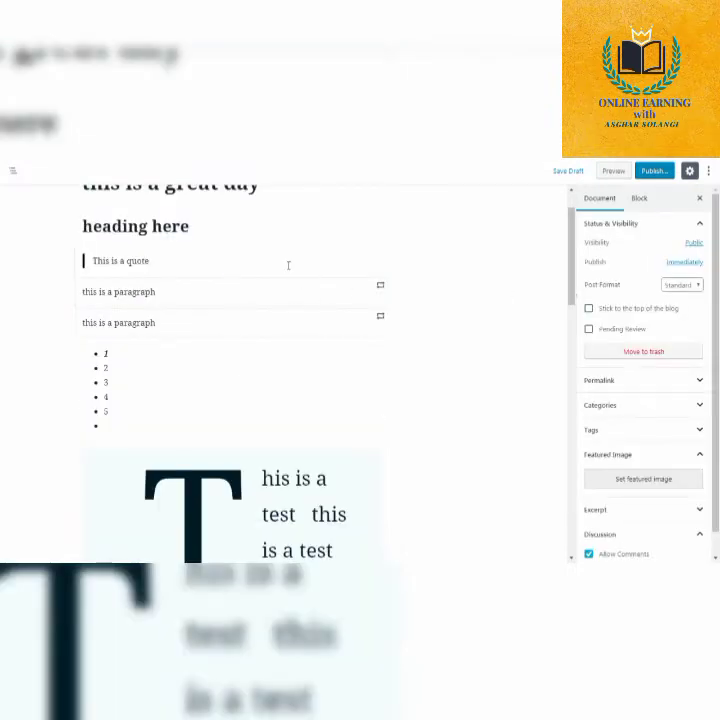
Compare the Default and Large styles on the "This is a quote" block and leave it set to Large.
{"action": "left_click", "coordinate": [288, 265]}
{"action": "left_click", "coordinate": [620, 281]}
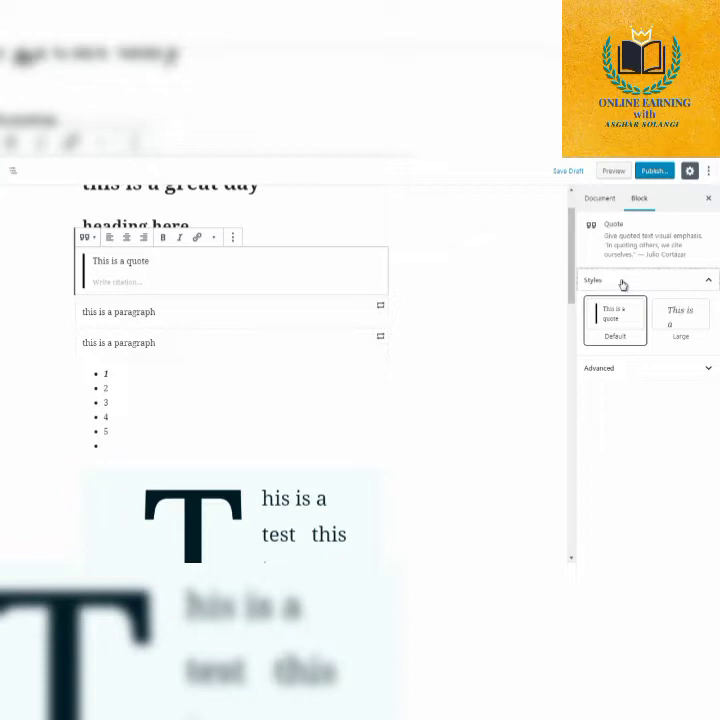
{"action": "left_click", "coordinate": [676, 325]}
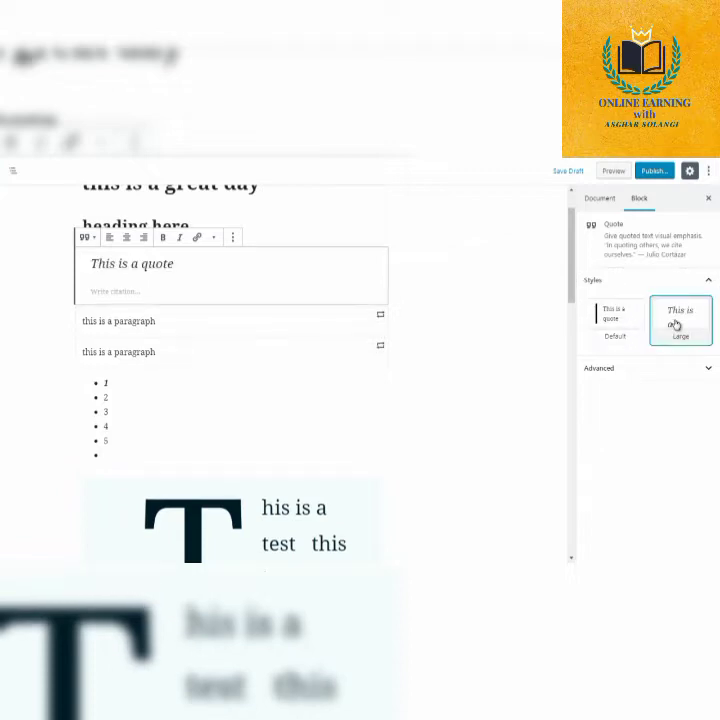
{"action": "left_click", "coordinate": [624, 323]}
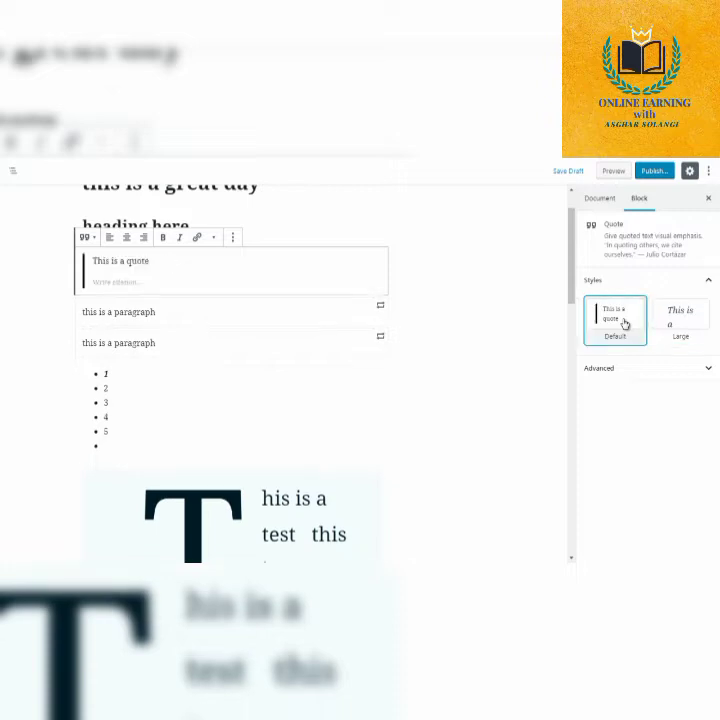
{"action": "left_click", "coordinate": [684, 323]}
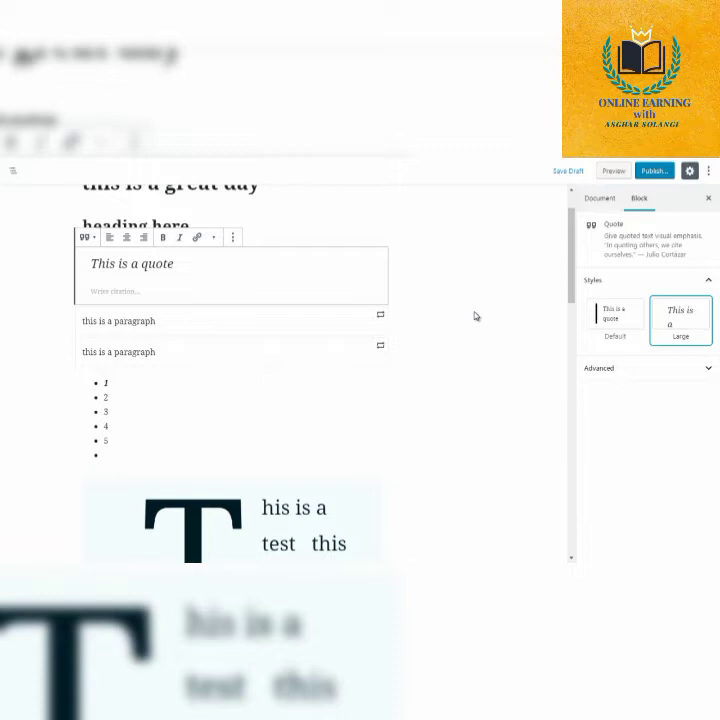
Look at the Additional CSS Class option in the quote's advanced settings, then close them and deselect the block.
{"action": "left_click", "coordinate": [632, 369]}
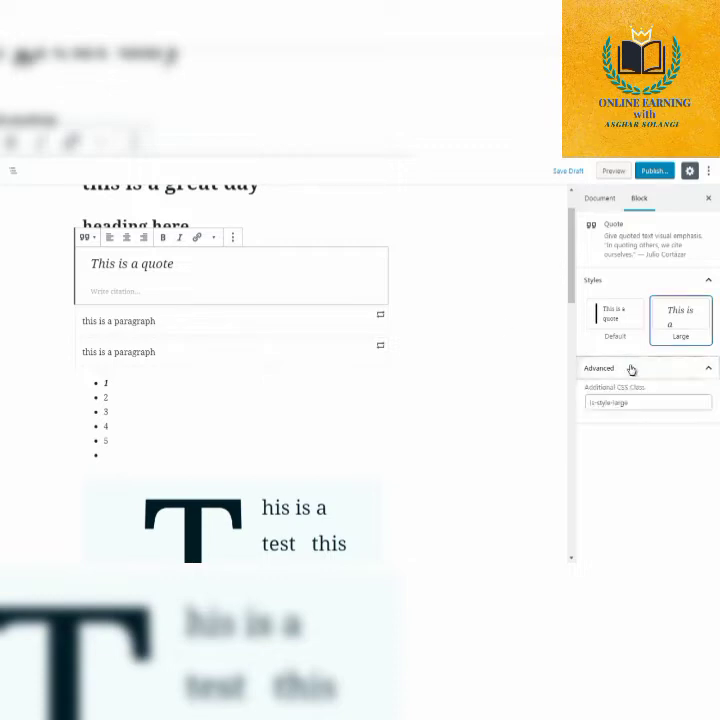
{"action": "left_click", "coordinate": [632, 369]}
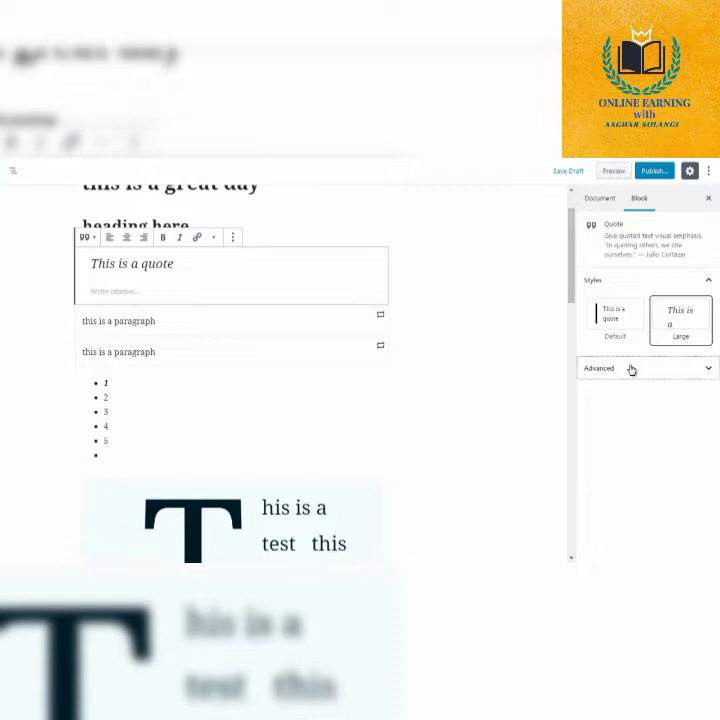
{"action": "left_click", "coordinate": [502, 372]}
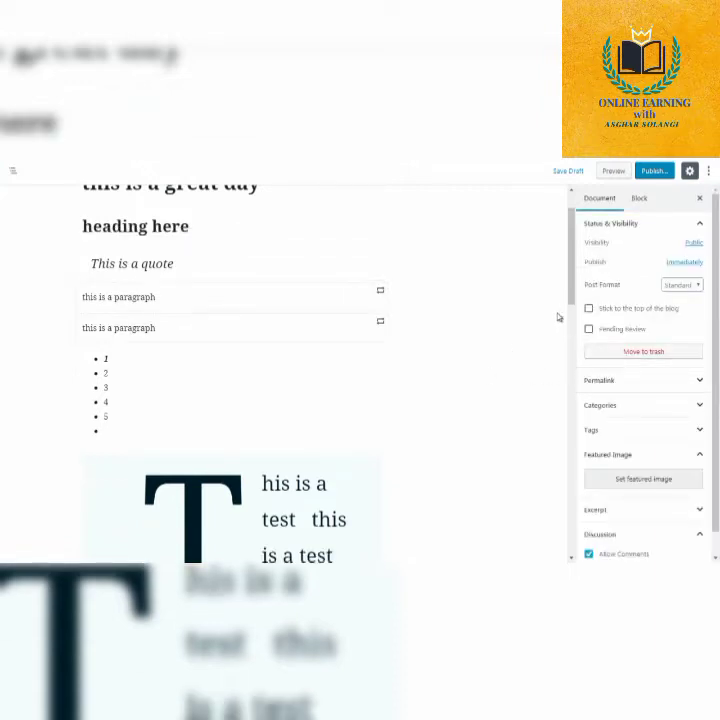
Insert an Audio block from the Common Blocks between the second "this is a paragraph" block and the 1 to 5 list.
{"action": "scroll", "coordinate": [231, 325], "scroll_direction": "down", "scroll_amount": 1}
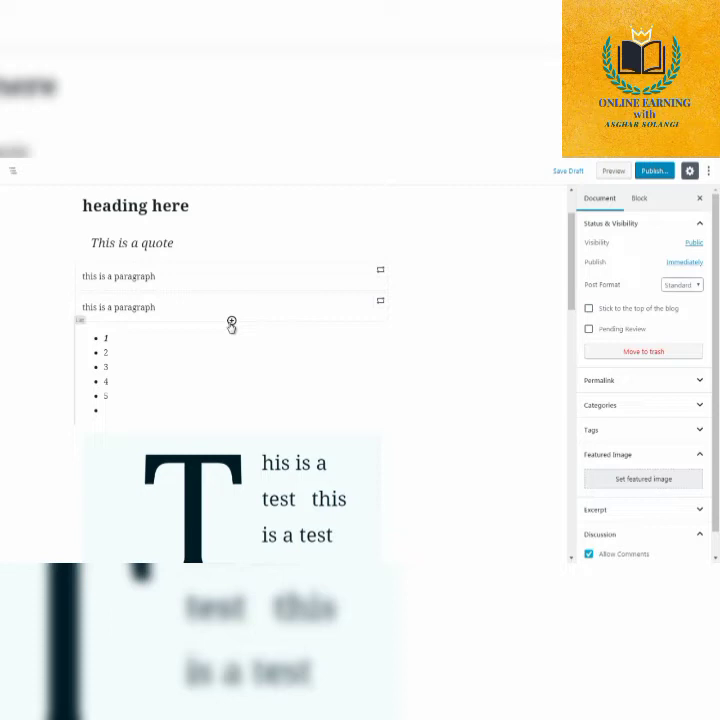
{"action": "left_click", "coordinate": [231, 322]}
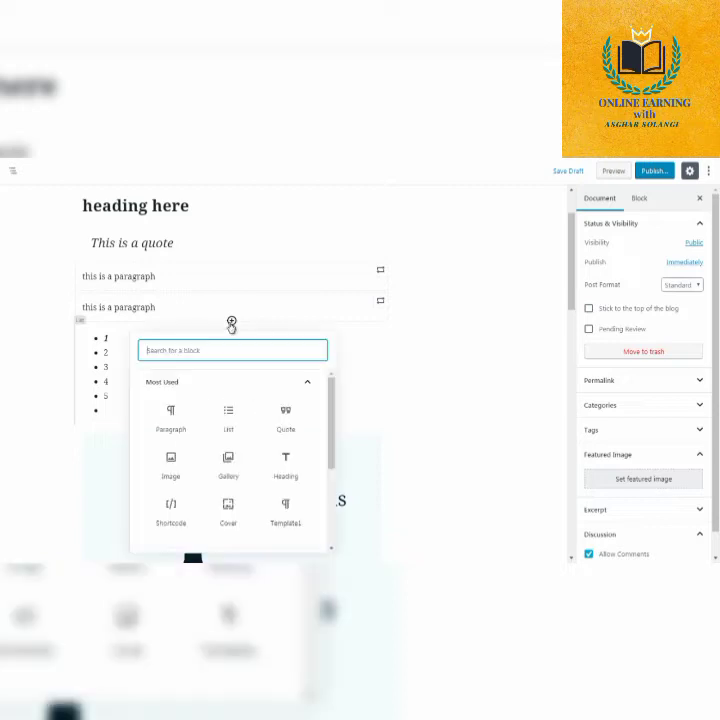
{"action": "left_click", "coordinate": [311, 406]}
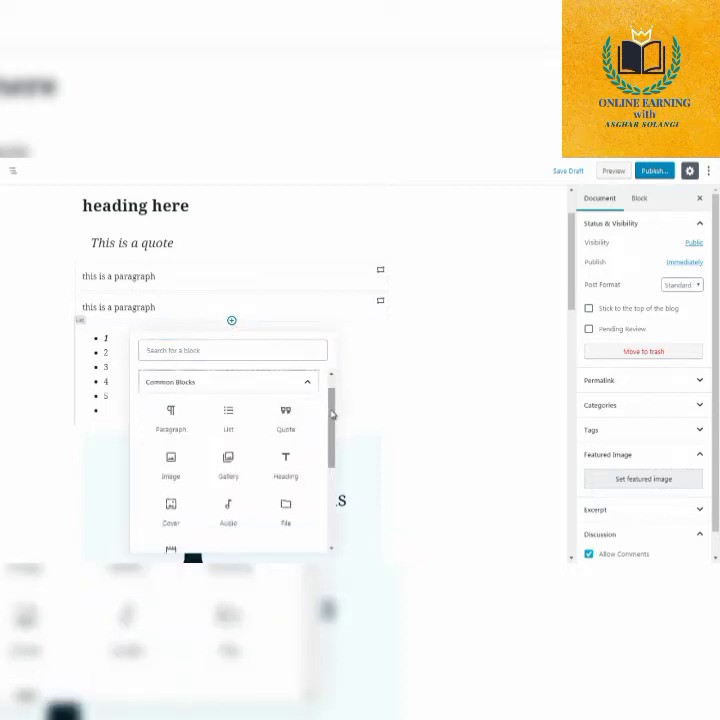
{"action": "left_click_drag", "start_coordinate": [333, 373], "coordinate": [333, 427]}
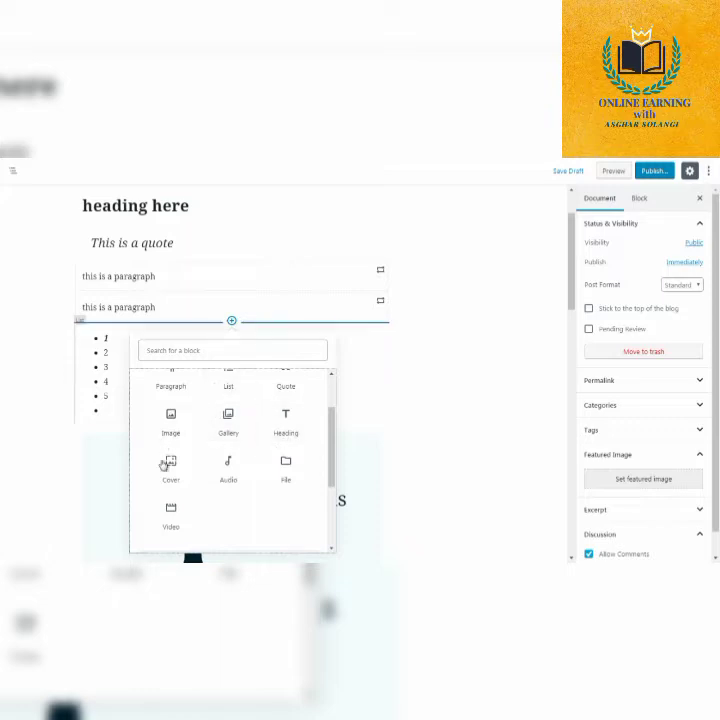
{"action": "left_click", "coordinate": [232, 470]}
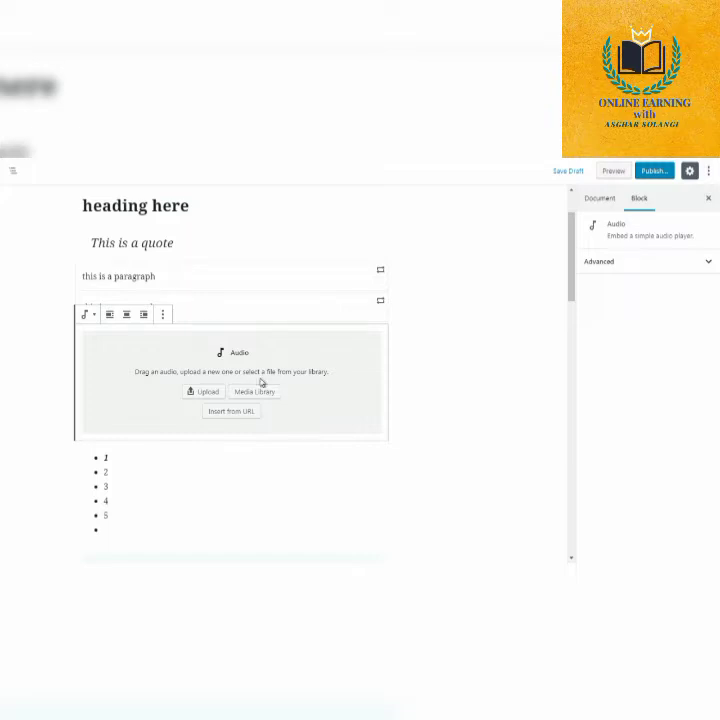
{"action": "left_click", "coordinate": [423, 366]}
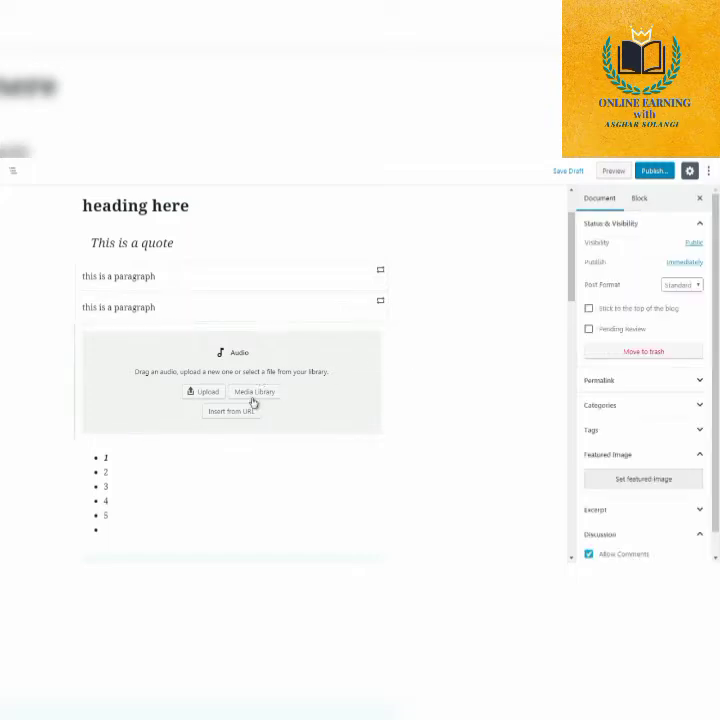
Insert a File block from the Common Blocks between the Audio block and the 1 to 5 list.
{"action": "left_click", "coordinate": [231, 440]}
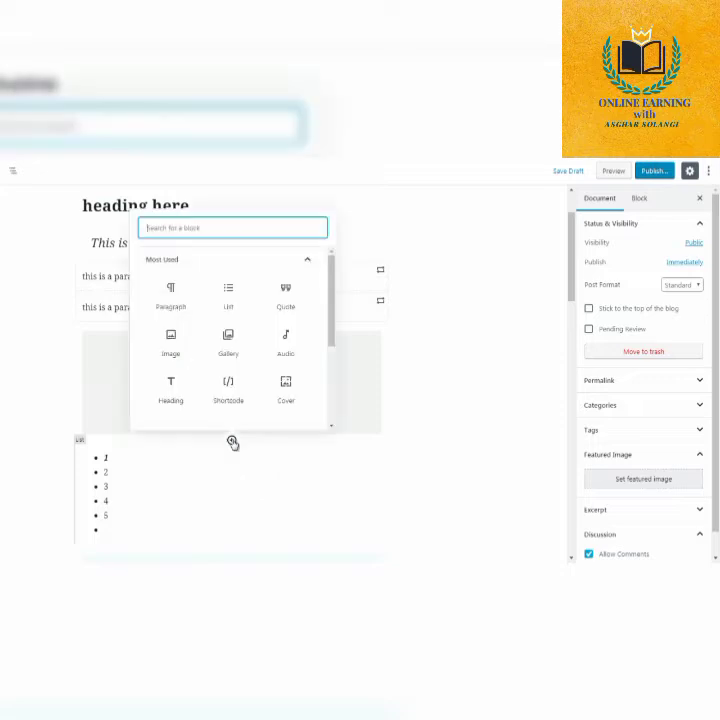
{"action": "left_click", "coordinate": [275, 259]}
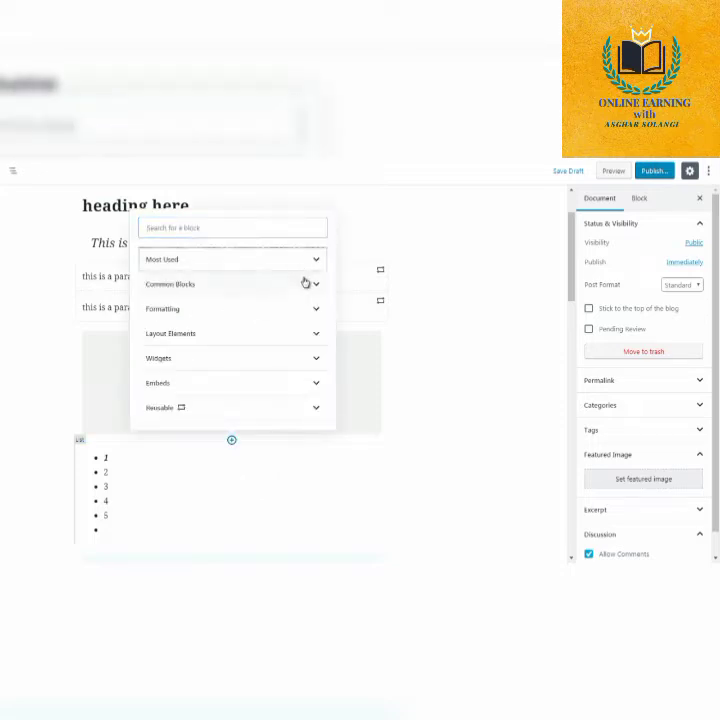
{"action": "left_click", "coordinate": [306, 286]}
{"action": "scroll", "coordinate": [306, 290], "scroll_direction": "down", "scroll_amount": 2}
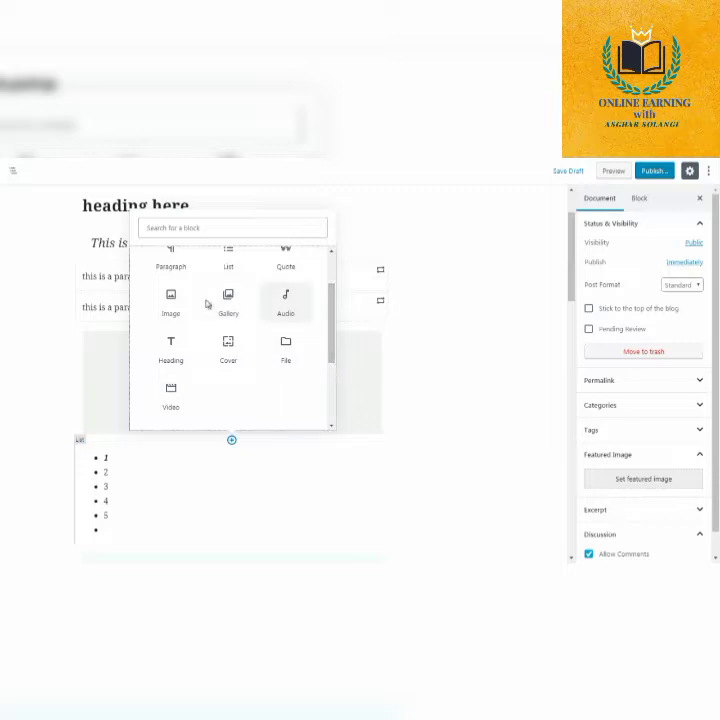
{"action": "scroll", "coordinate": [213, 358], "scroll_direction": "down", "scroll_amount": 1}
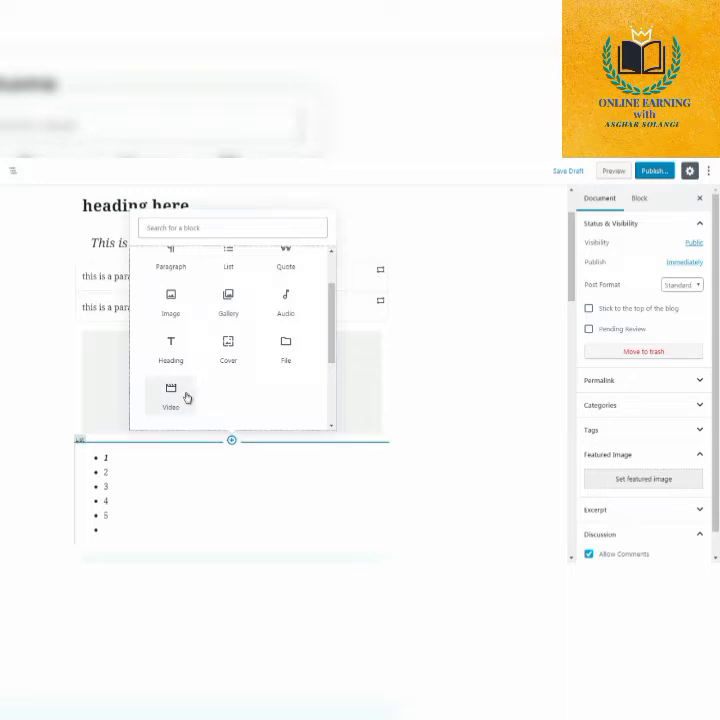
{"action": "left_click", "coordinate": [287, 356]}
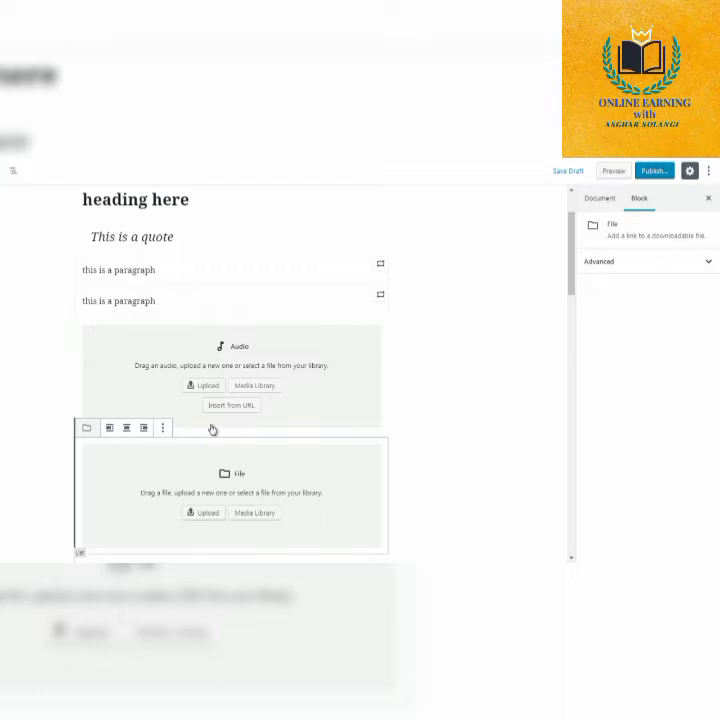
{"action": "left_click", "coordinate": [431, 425]}
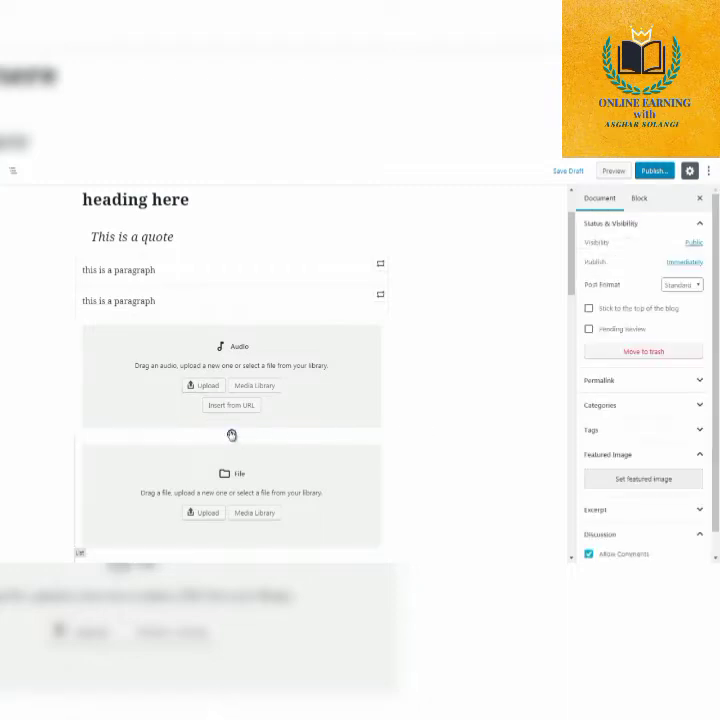
Insert a Cover block from the Common Blocks between the Audio block and the File block.
{"action": "left_click", "coordinate": [231, 435]}
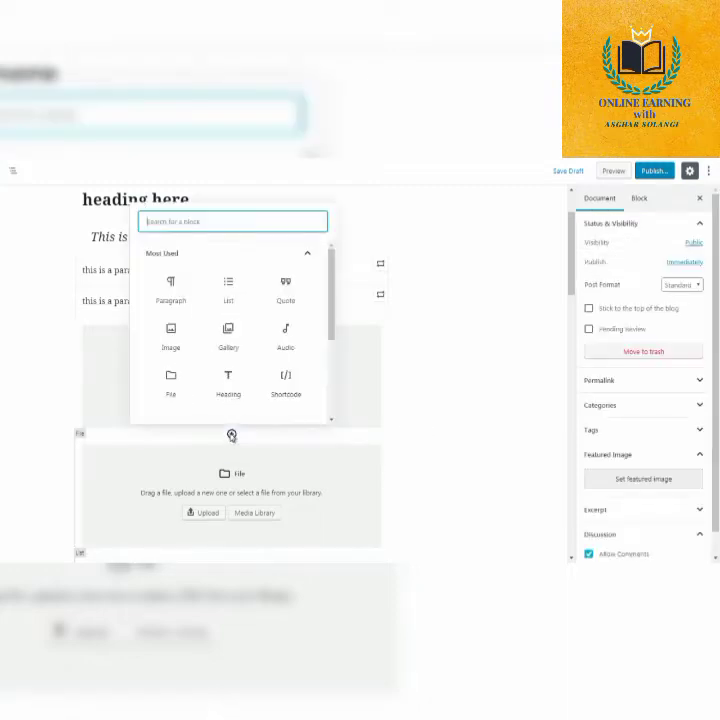
{"action": "left_click", "coordinate": [308, 254]}
{"action": "left_click", "coordinate": [305, 282]}
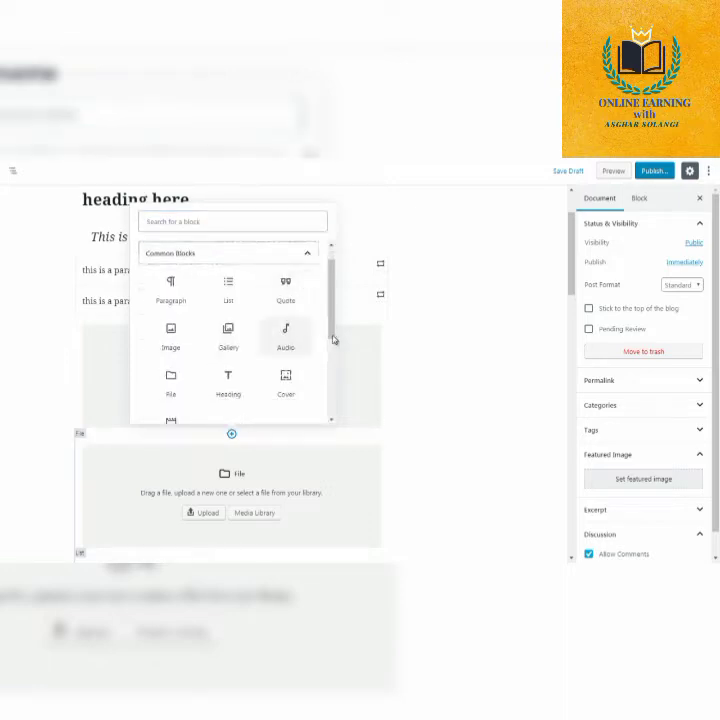
{"action": "scroll", "coordinate": [333, 360], "scroll_direction": "down", "scroll_amount": 1}
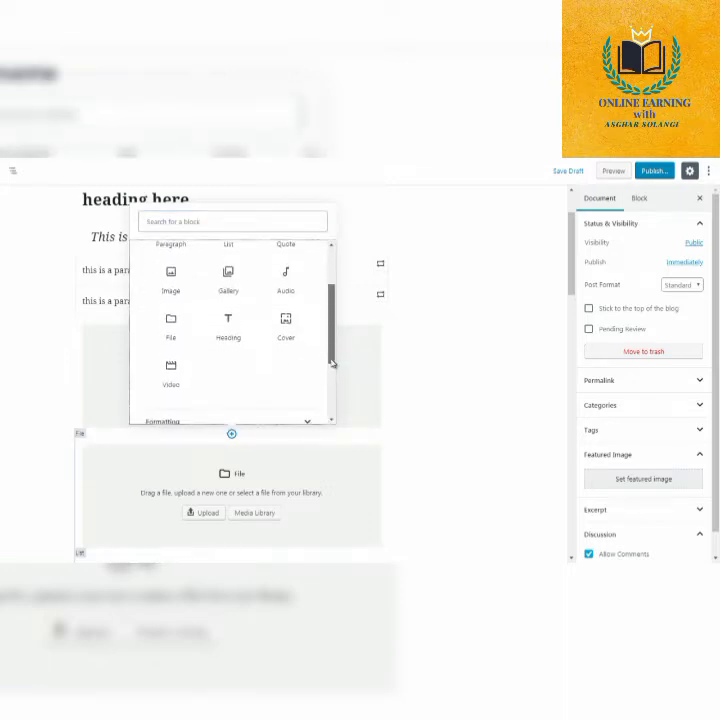
{"action": "left_click", "coordinate": [289, 324]}
{"action": "left_click", "coordinate": [508, 316]}
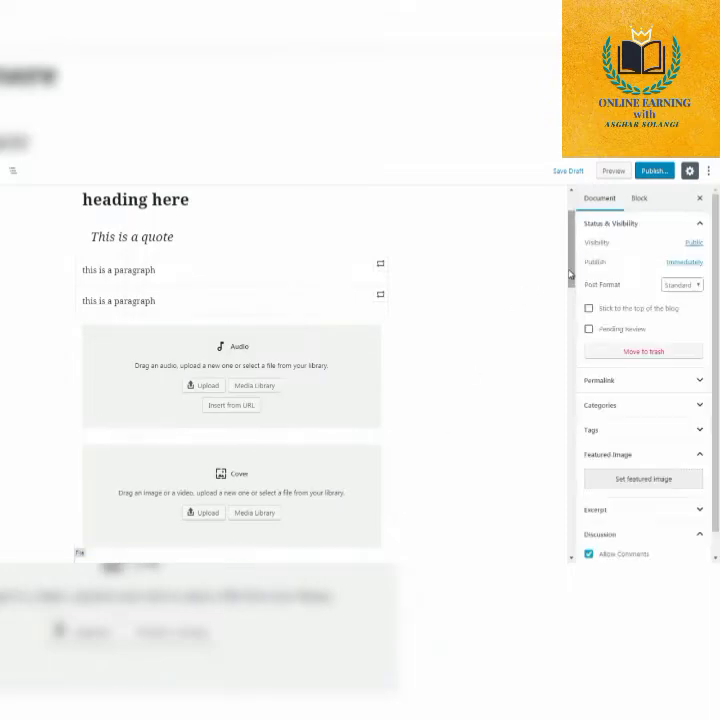
Move the Cover block up in the post, above the Audio block.
{"action": "mouse_move", "coordinate": [570, 275]}
{"action": "left_mouse_down"}
{"action": "mouse_move", "coordinate": [570, 284]}
{"action": "mouse_move", "coordinate": [570, 276]}
{"action": "left_mouse_up"}
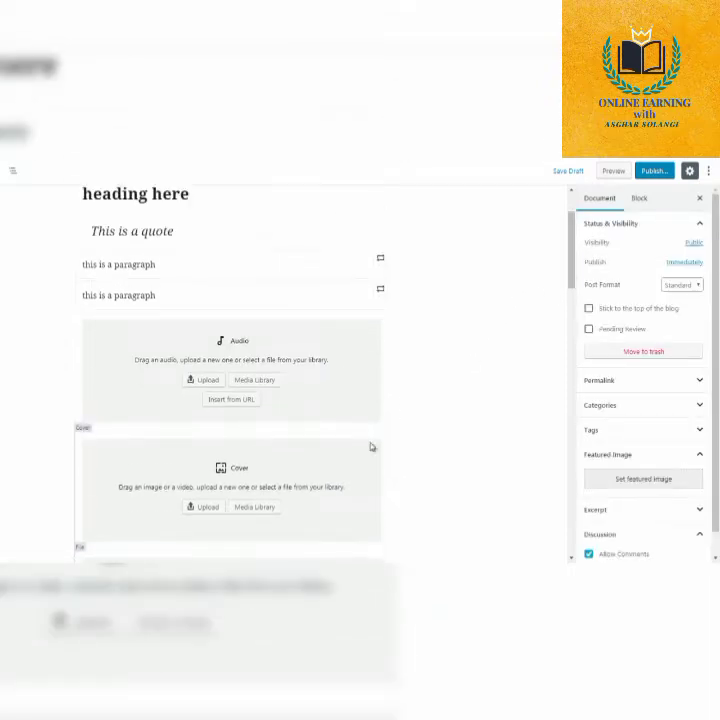
{"action": "left_click", "coordinate": [67, 437]}
{"action": "left_click", "coordinate": [67, 437]}
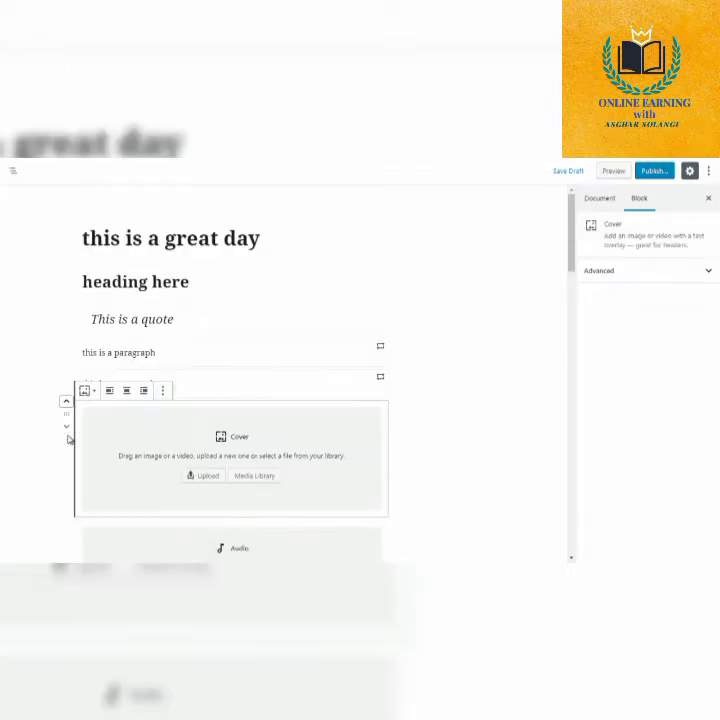
{"action": "left_click", "coordinate": [66, 404]}
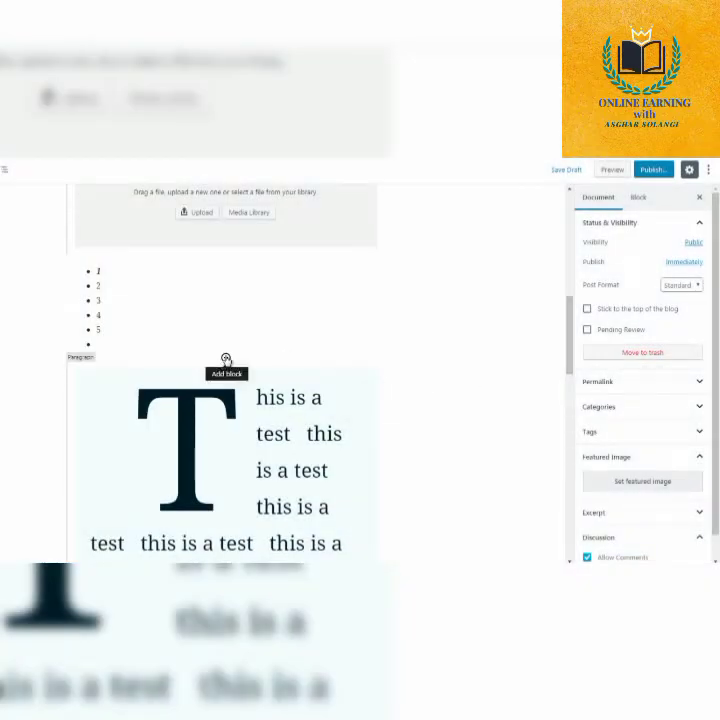
Insert a Code block from the Formatting blocks between the 1 to 5 list and the drop-cap paragraph.
{"action": "left_click", "coordinate": [226, 360]}
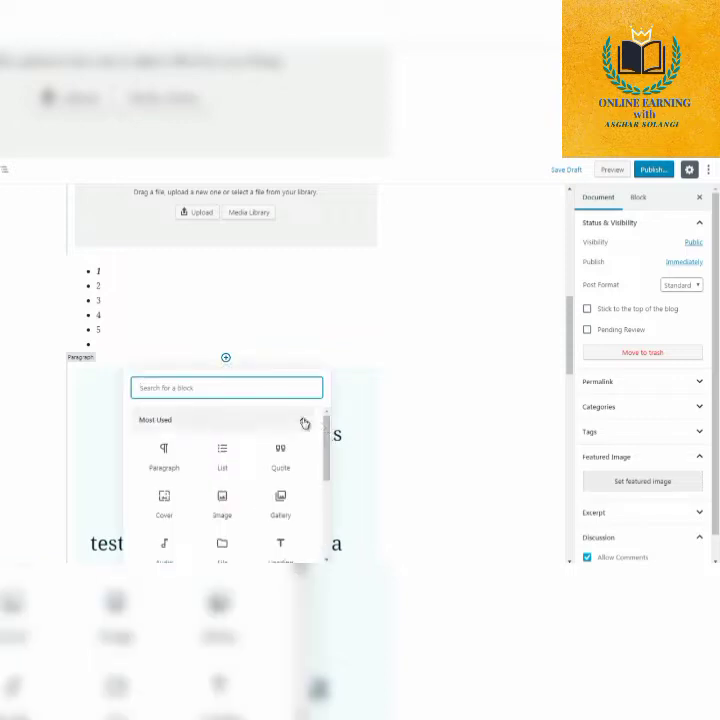
{"action": "left_click", "coordinate": [304, 422]}
{"action": "scroll", "coordinate": [298, 450], "scroll_direction": "down", "scroll_amount": 1}
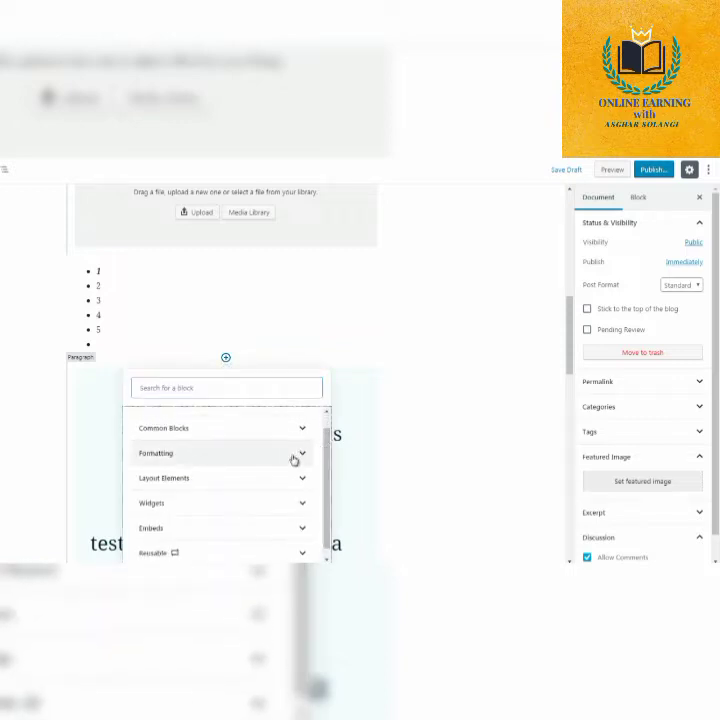
{"action": "left_click", "coordinate": [294, 459]}
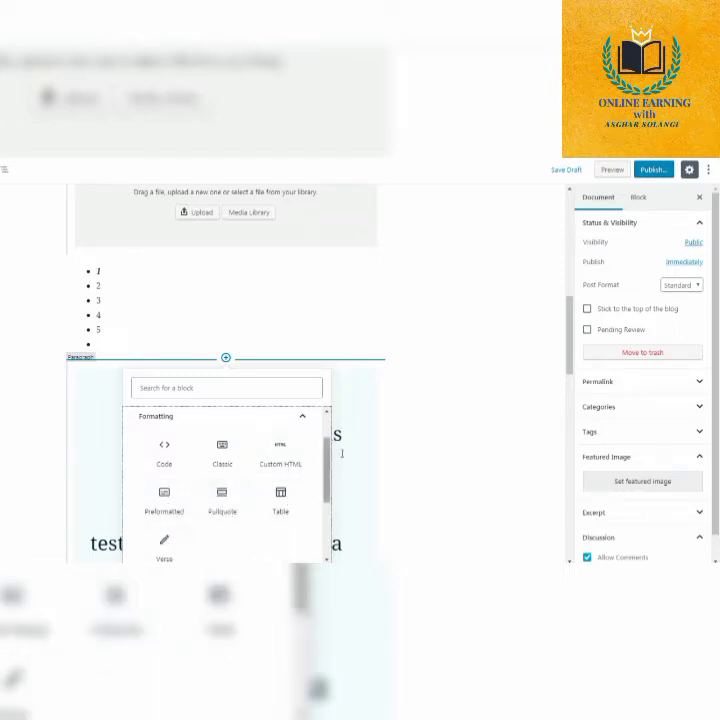
{"action": "left_click_drag", "start_coordinate": [326, 468], "coordinate": [326, 469]}
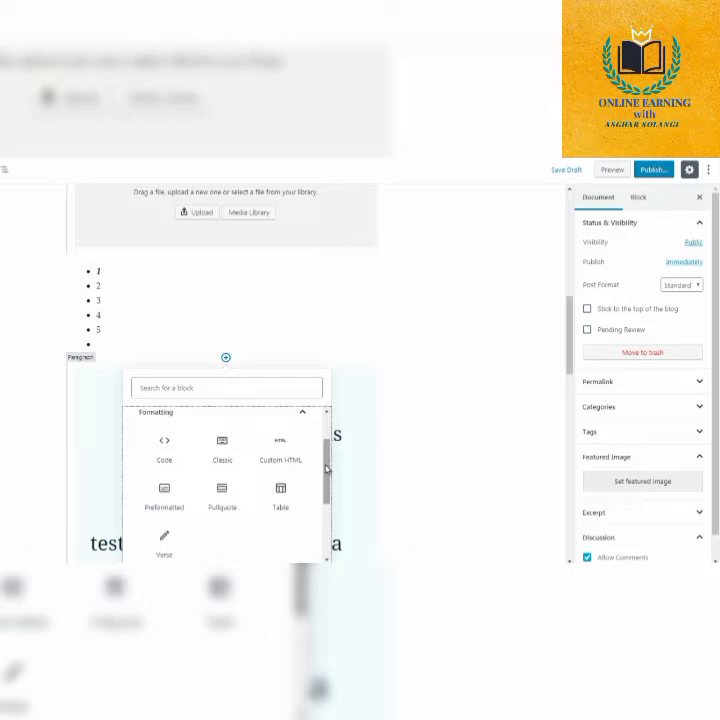
{"action": "left_click", "coordinate": [172, 457]}
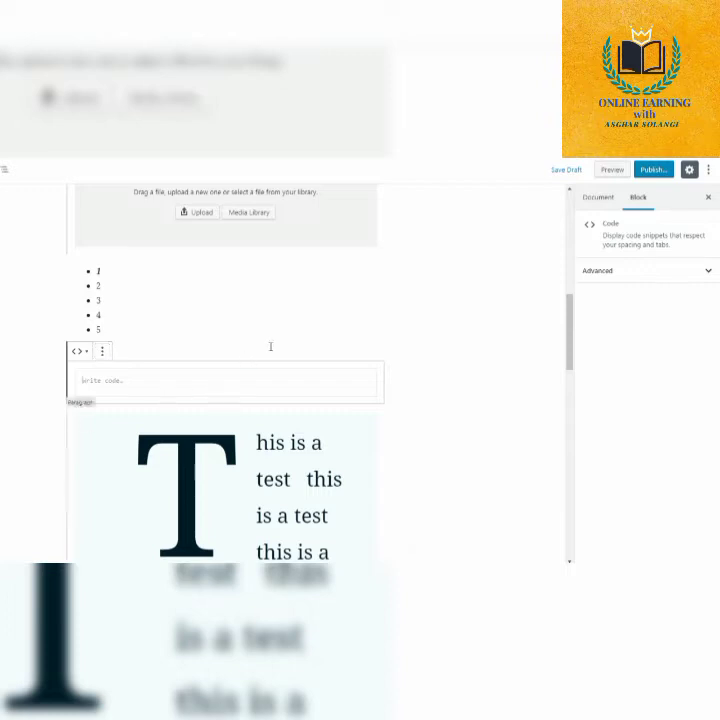
{"action": "left_click", "coordinate": [422, 356]}
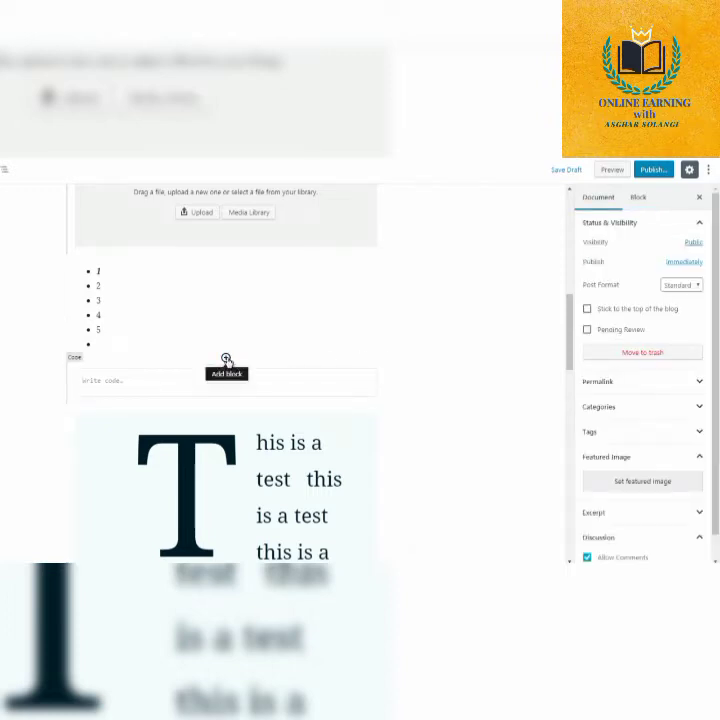
Insert a Custom HTML block from the Formatting blocks between the 1 to 5 list and the Code block.
{"action": "left_click", "coordinate": [226, 360]}
{"action": "left_click", "coordinate": [291, 424]}
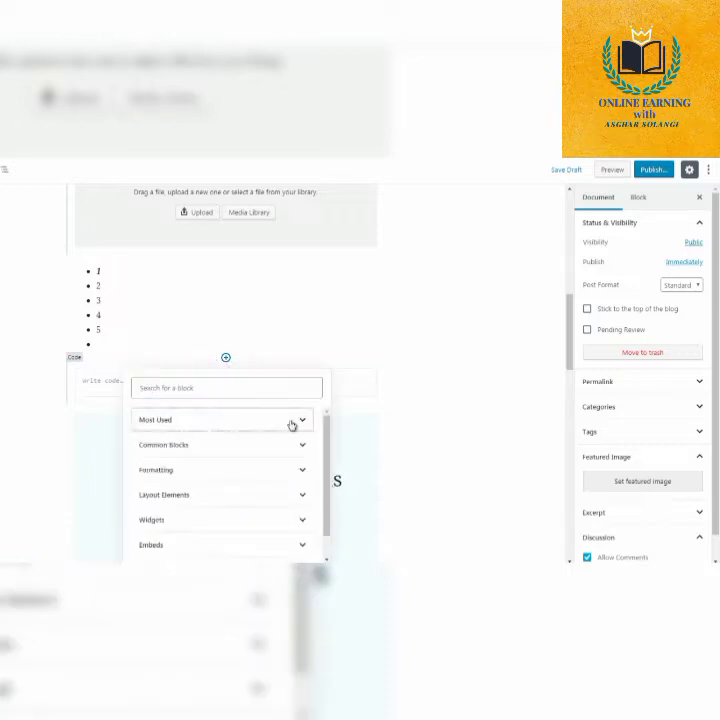
{"action": "left_click", "coordinate": [283, 472]}
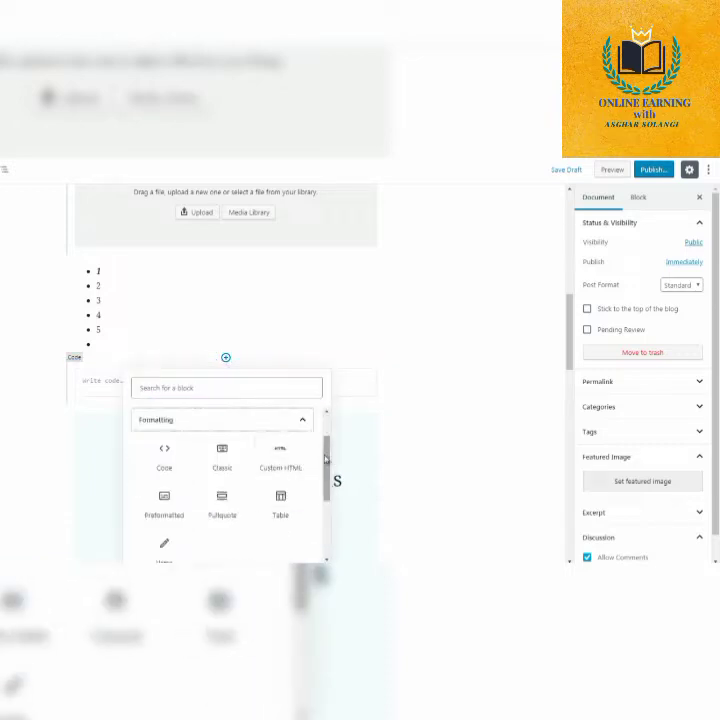
{"action": "left_click_drag", "start_coordinate": [326, 461], "coordinate": [327, 466]}
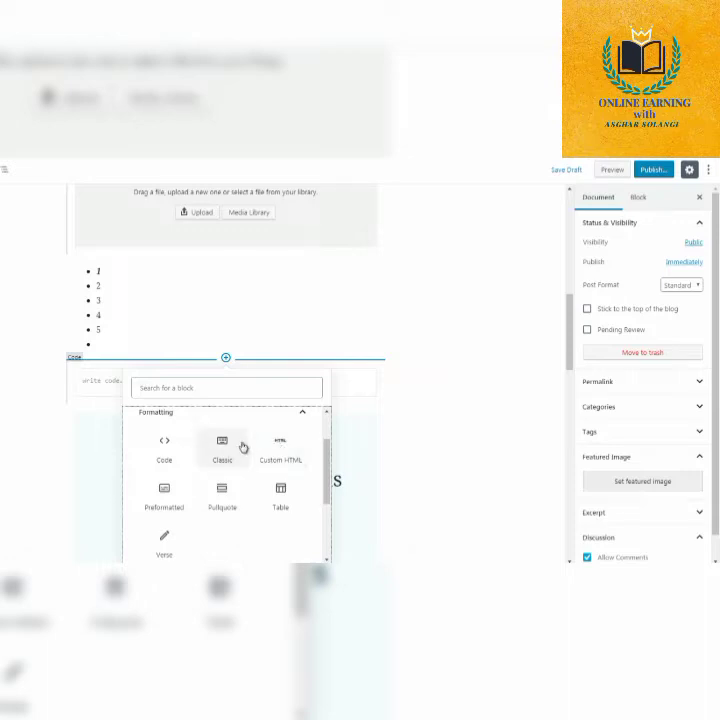
{"action": "left_click", "coordinate": [283, 452]}
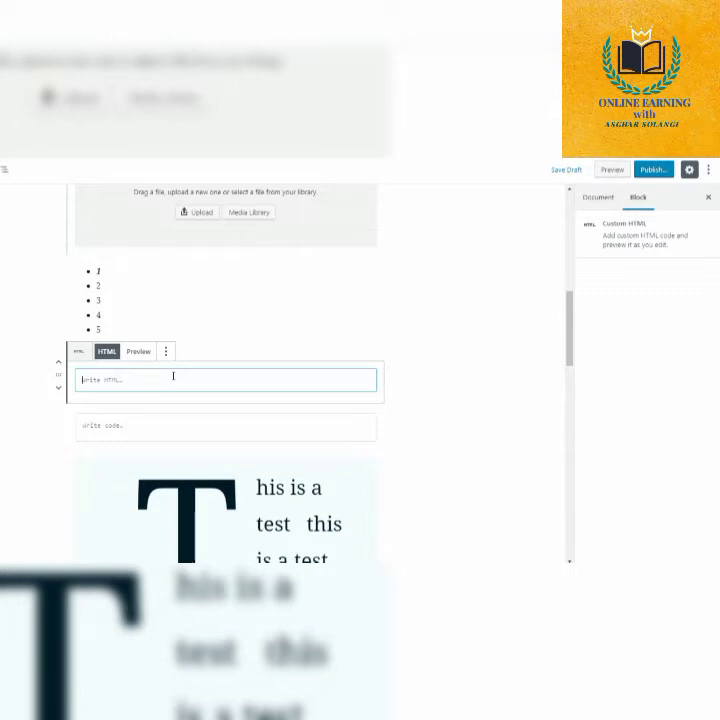
{"action": "type", "text": "<a"}
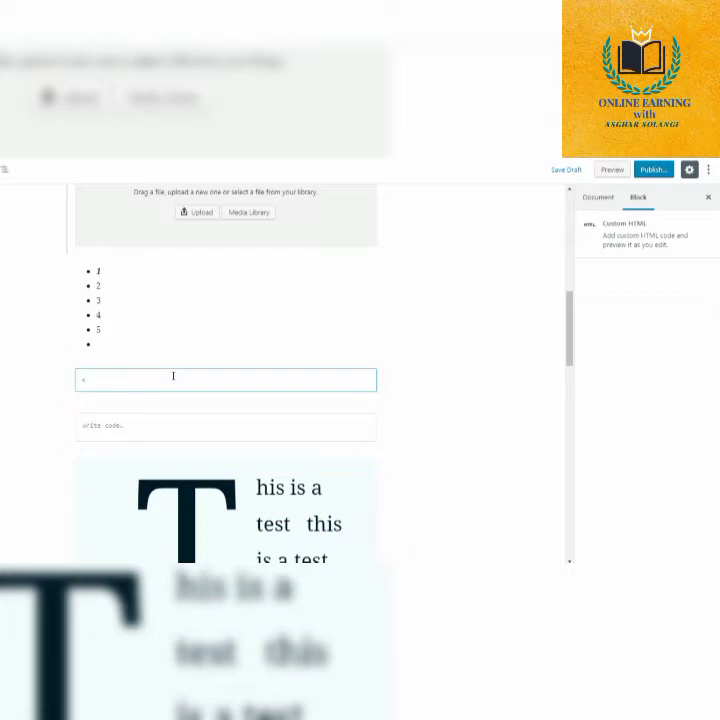
{"action": "type", "text": " href="}
{"action": "type", "text": "http://goog"}
{"action": "type", "text": "le.com\">google</a>"}
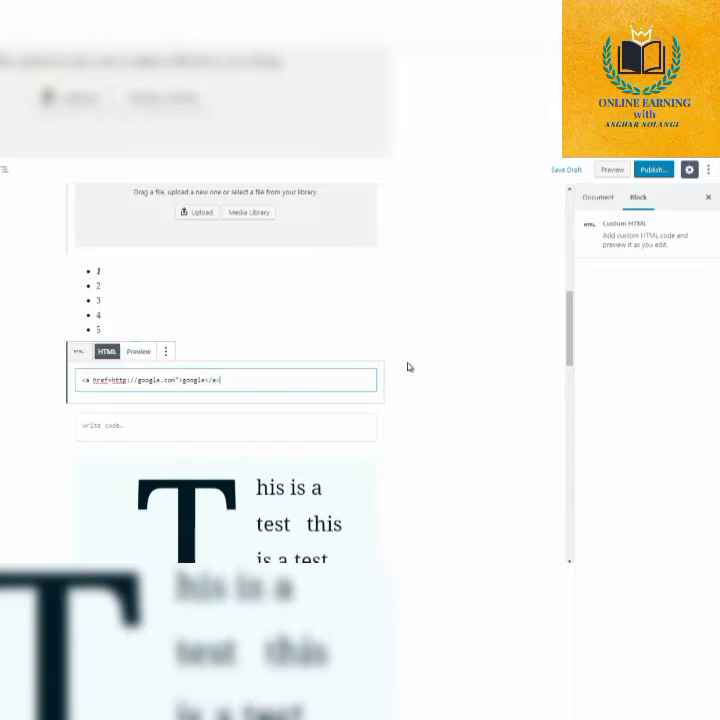
{"action": "left_click", "coordinate": [139, 352]}
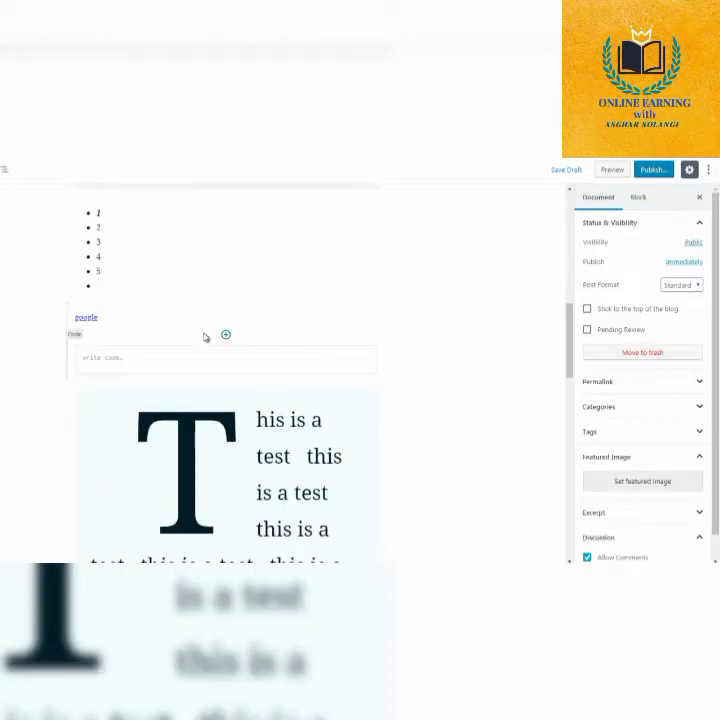
Insert a Classic block from the Formatting blocks between the google link and the Code block.
{"action": "left_click", "coordinate": [226, 336]}
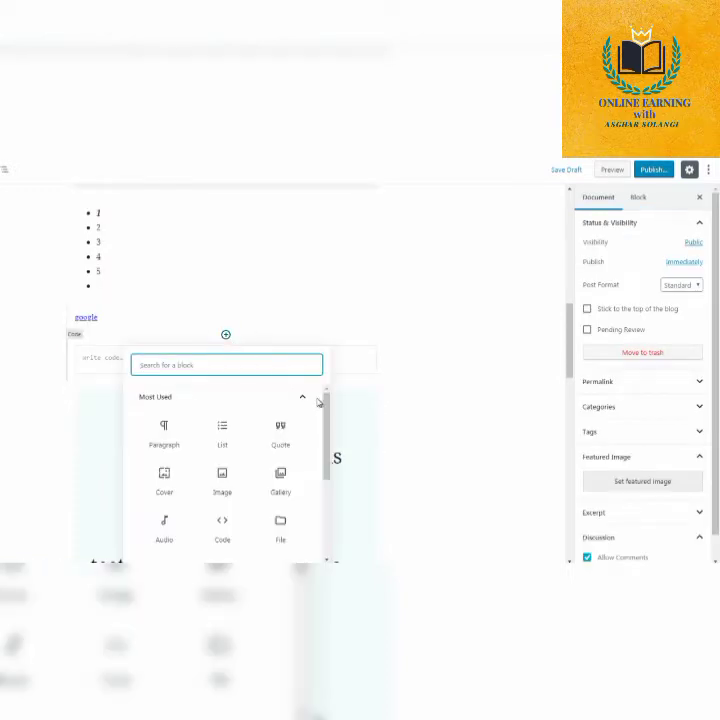
{"action": "left_click", "coordinate": [304, 399]}
{"action": "left_click", "coordinate": [300, 450]}
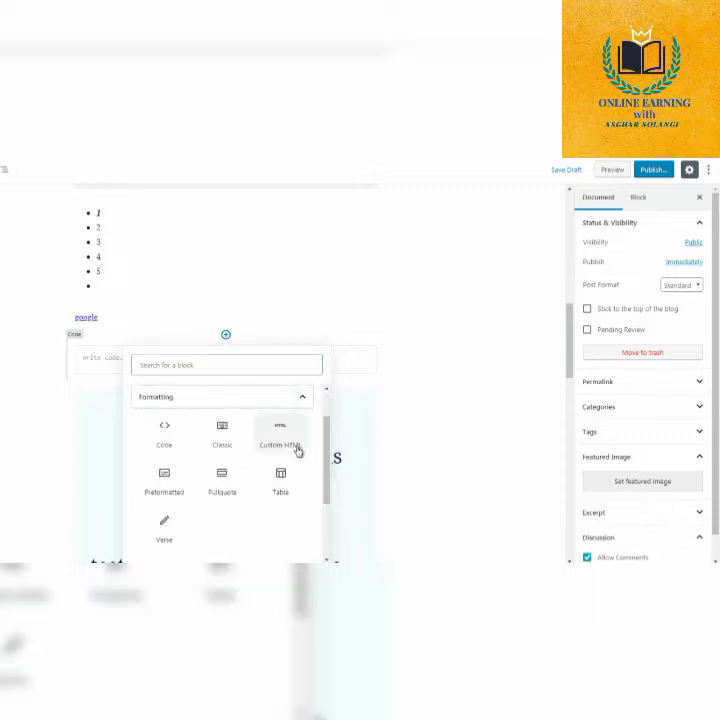
{"action": "left_click", "coordinate": [223, 431]}
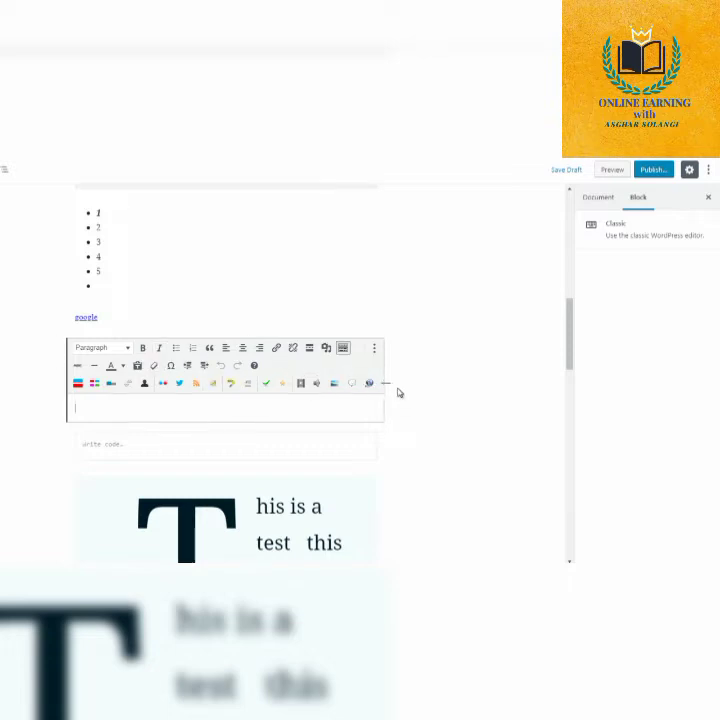
Insert a Preformatted block from the Formatting blocks between the Classic block and the Code block, with the text "hello".
{"action": "mouse_move", "coordinate": [224, 426]}
{"action": "left_click", "coordinate": [225, 422]}
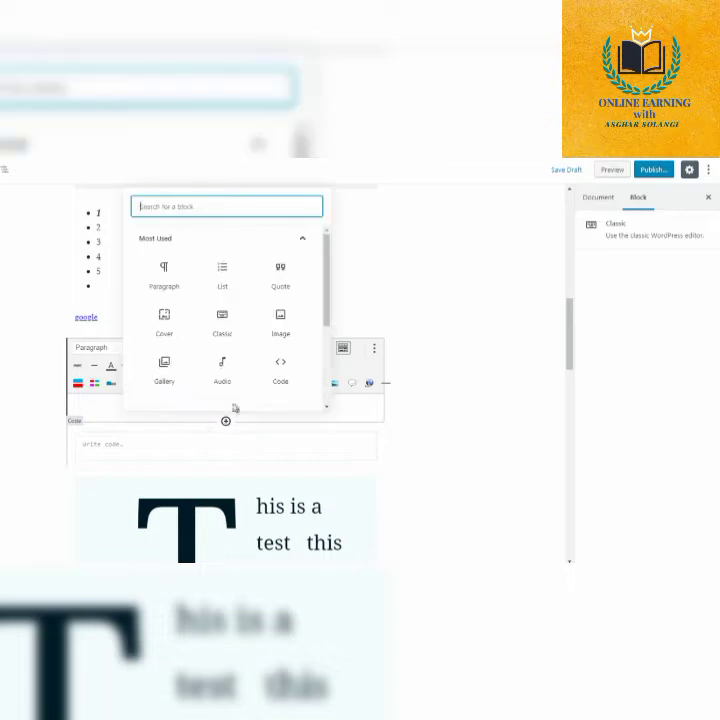
{"action": "left_click", "coordinate": [277, 242]}
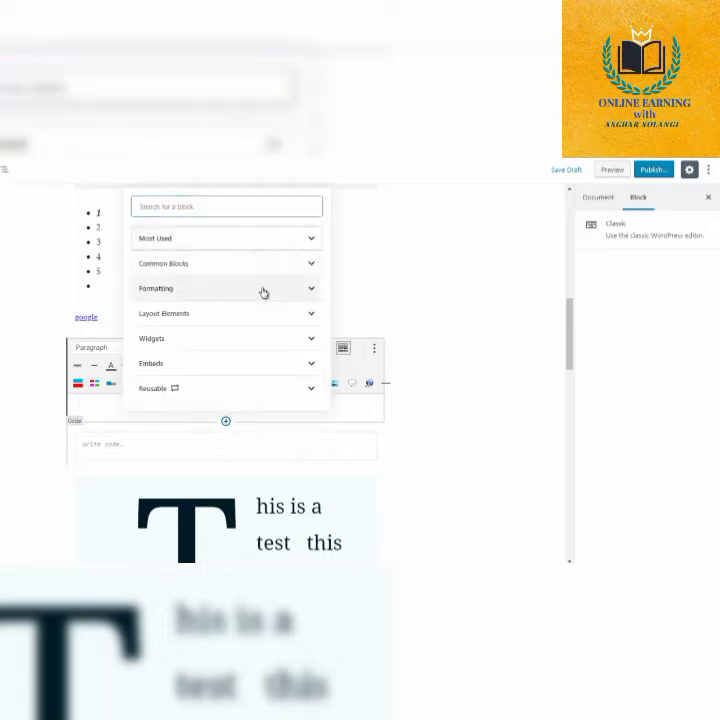
{"action": "left_click", "coordinate": [264, 291]}
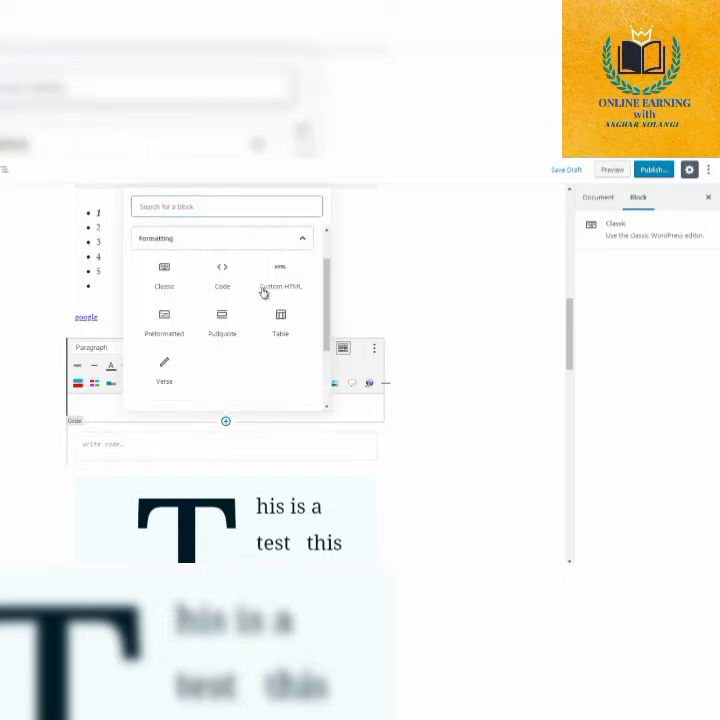
{"action": "left_click", "coordinate": [162, 328]}
{"action": "type", "text": "hell"}
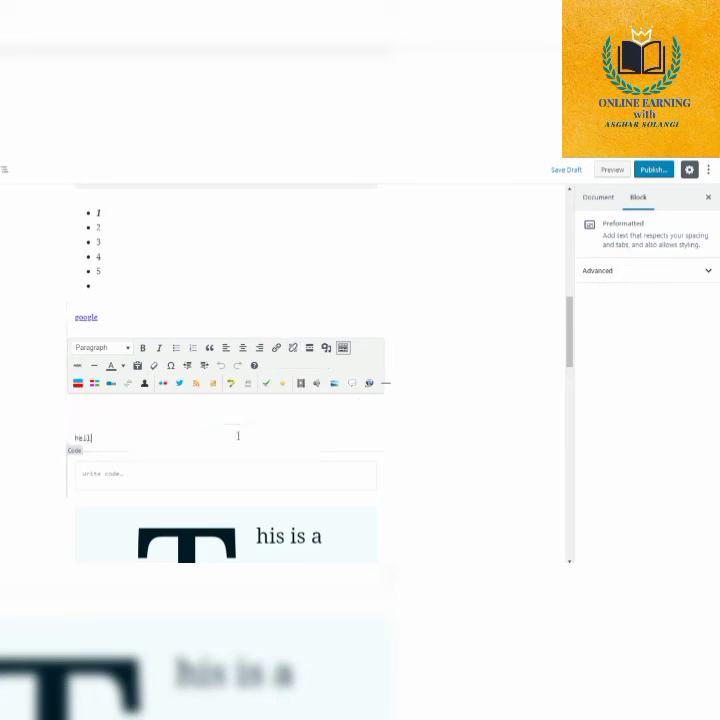
{"action": "key", "text": "ctrl+a"}
{"action": "key", "text": "ctrl+a"}
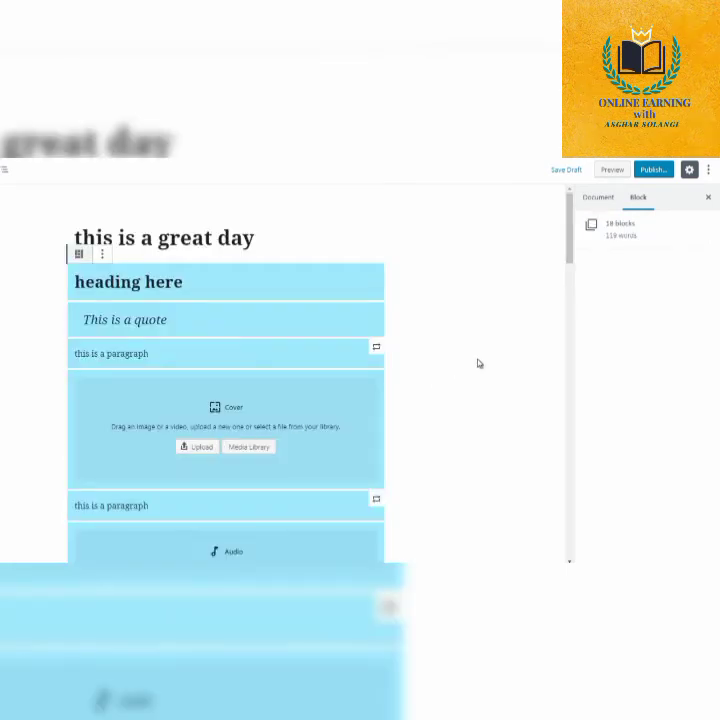
{"action": "left_click", "coordinate": [502, 326]}
{"action": "left_click", "coordinate": [569, 283]}
{"action": "left_click_drag", "start_coordinate": [570, 283], "coordinate": [577, 343]}
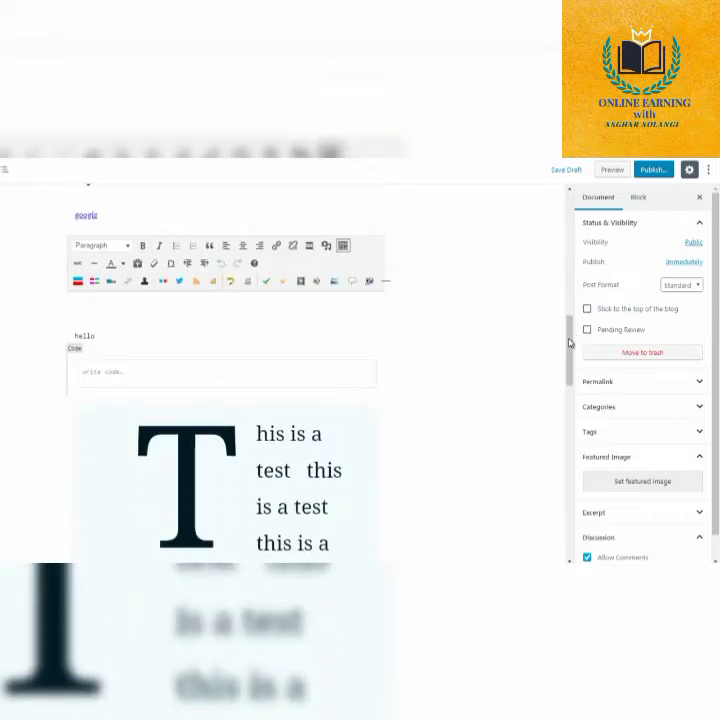
Select only the empty Code block above the drop-cap paragraph.
{"action": "left_click_drag", "start_coordinate": [193, 383], "coordinate": [157, 376]}
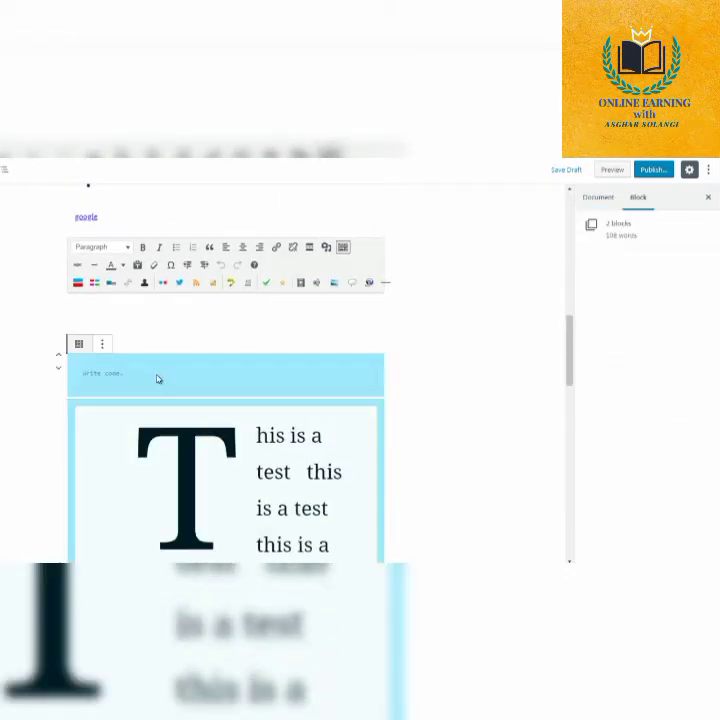
{"action": "left_click", "coordinate": [157, 375]}
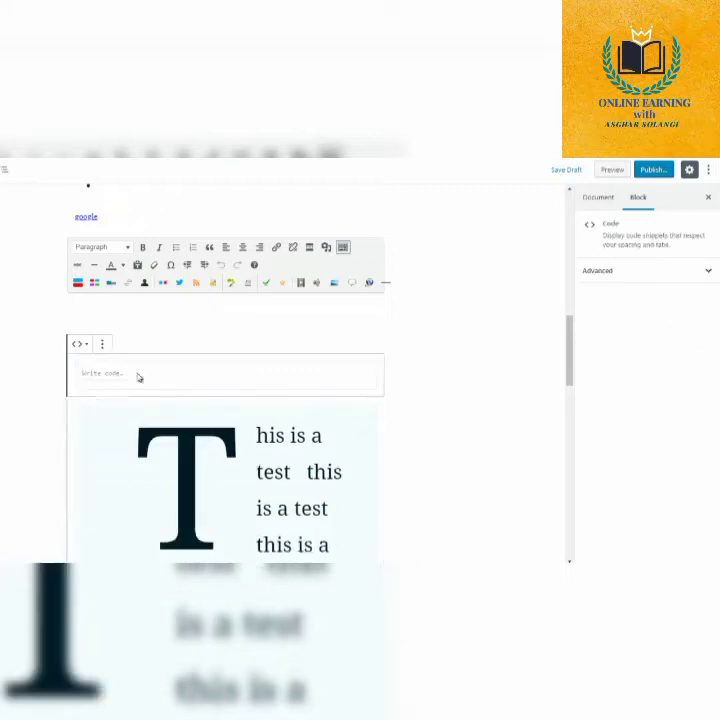
{"action": "left_click", "coordinate": [198, 384]}
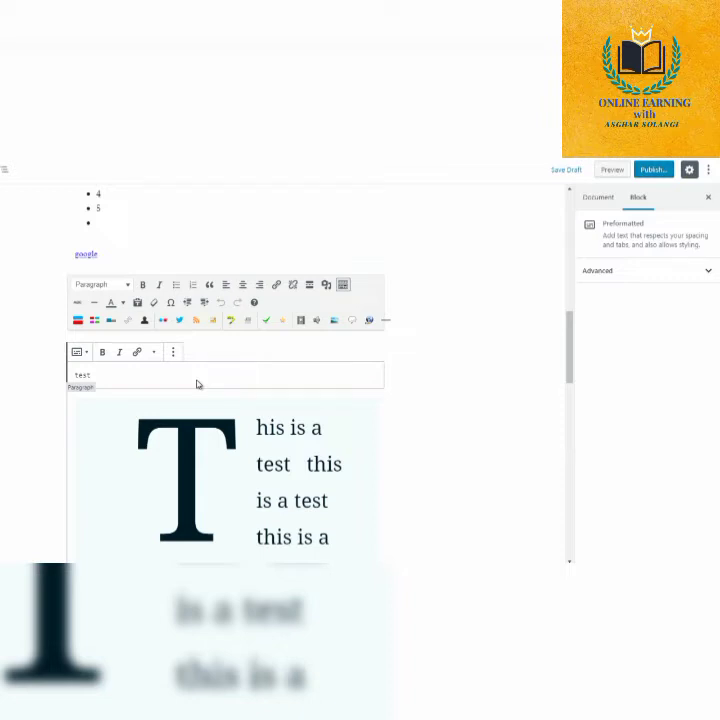
Insert a Table block from the Formatting blocks between the Preformatted "test" text and the drop-cap paragraph.
{"action": "left_click", "coordinate": [404, 370]}
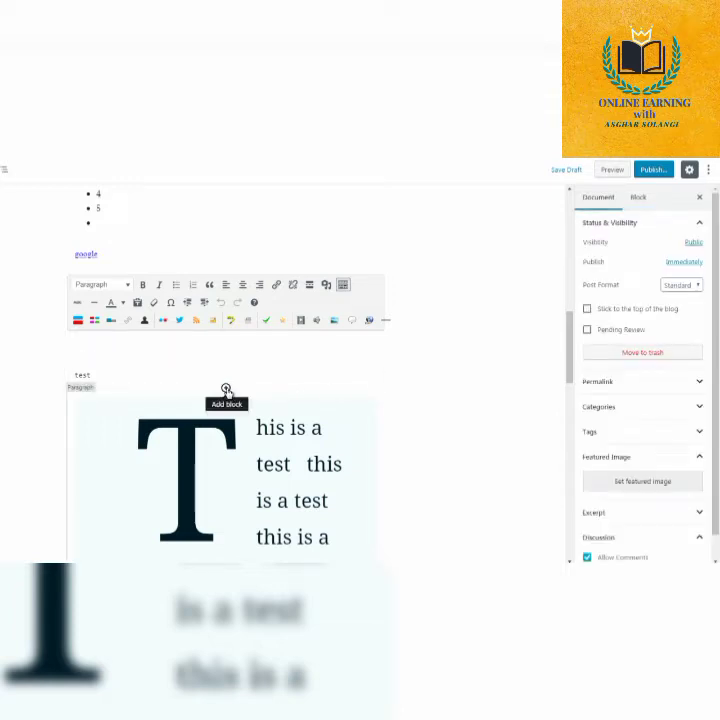
{"action": "left_click", "coordinate": [226, 389]}
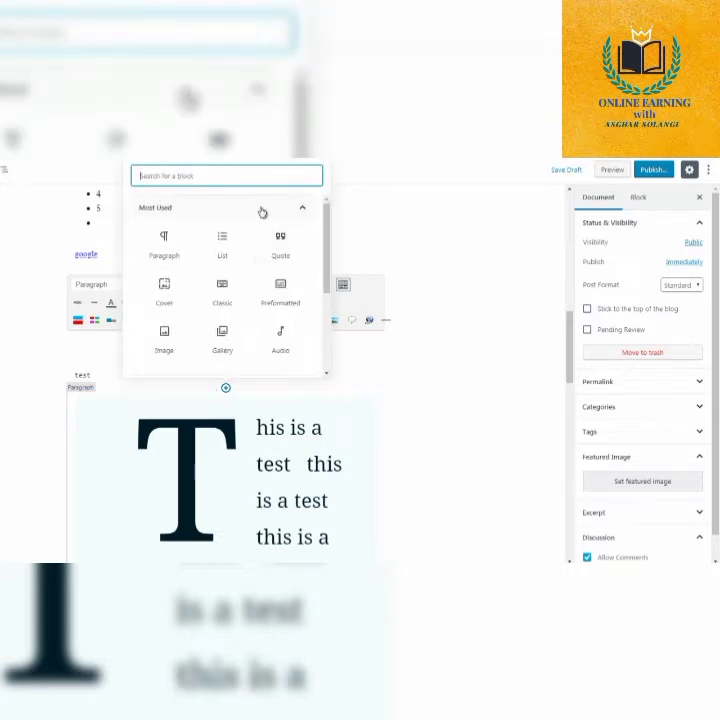
{"action": "left_click", "coordinate": [262, 208]}
{"action": "left_click", "coordinate": [268, 260]}
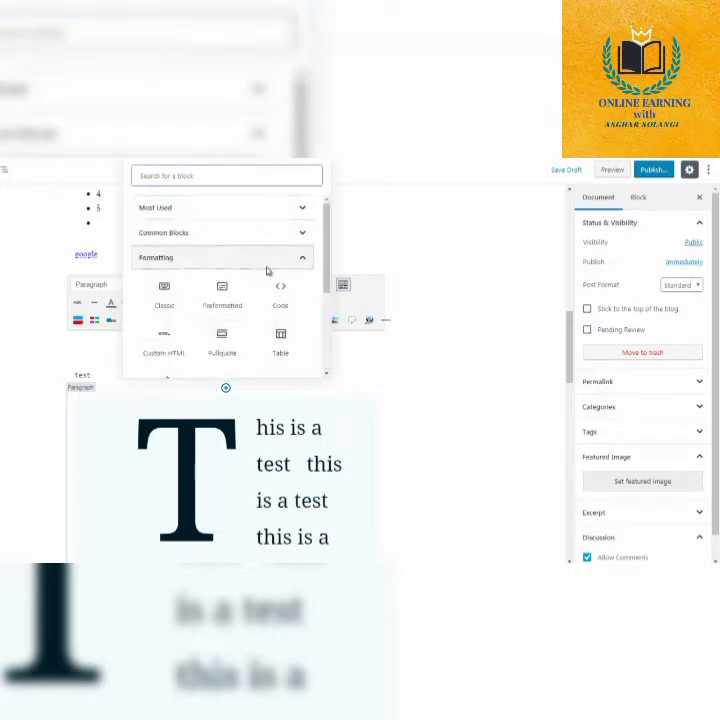
{"action": "scroll", "coordinate": [268, 270], "scroll_direction": "down", "scroll_amount": 1}
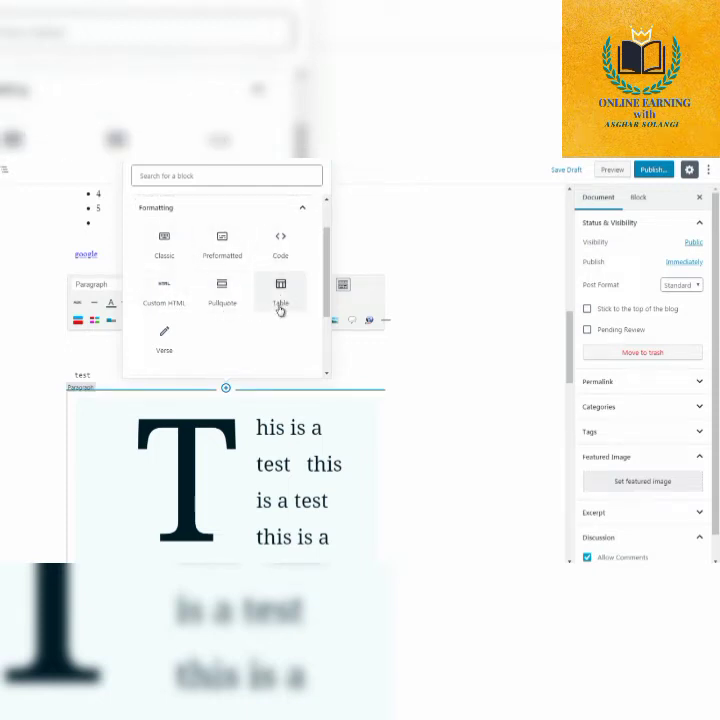
{"action": "left_click", "coordinate": [280, 309]}
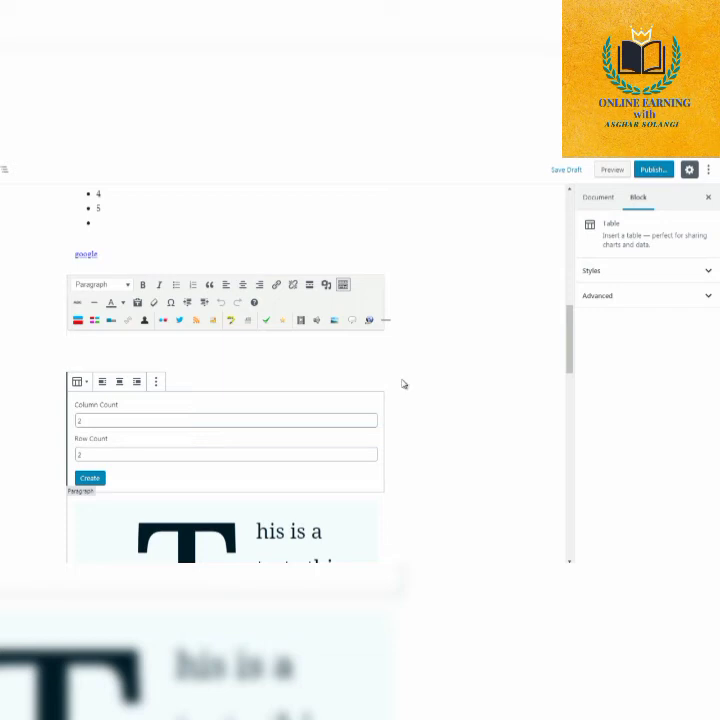
Set the table to 3 columns and 5 rows and create it.
{"action": "left_click", "coordinate": [89, 421]}
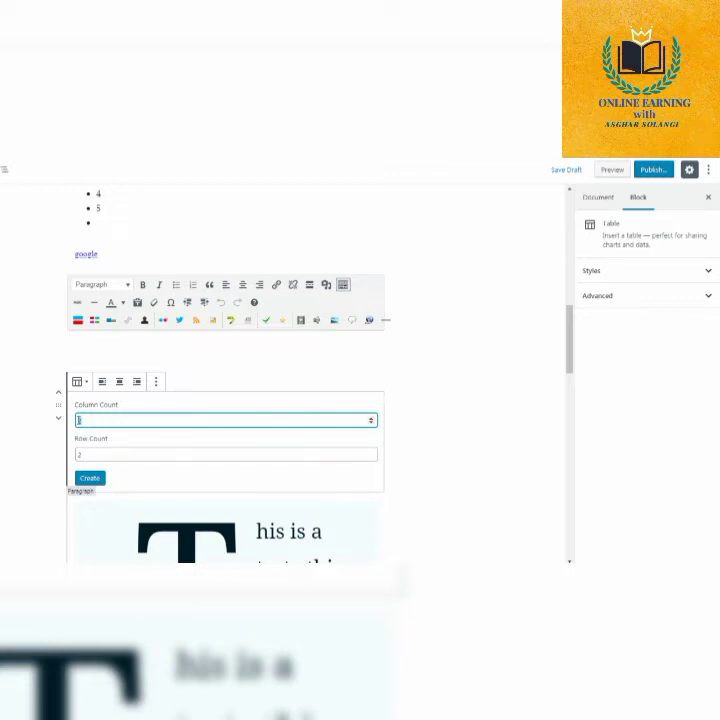
{"action": "type", "text": "3"}
{"action": "left_click_drag", "start_coordinate": [84, 453], "coordinate": [76, 456]}
{"action": "type", "text": "25"}
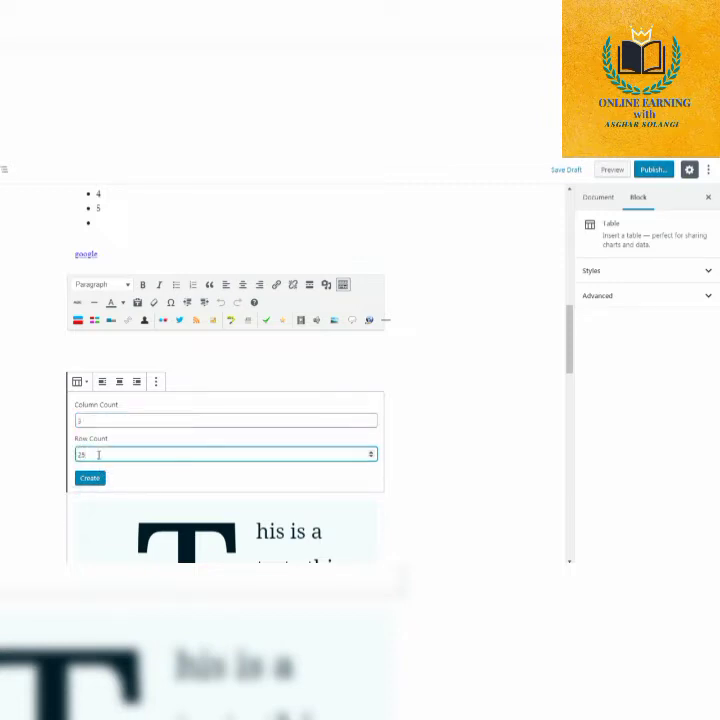
{"action": "key", "text": "BackSpace"}
{"action": "key", "text": "BackSpace"}
{"action": "type", "text": "5"}
{"action": "left_click", "coordinate": [89, 480]}
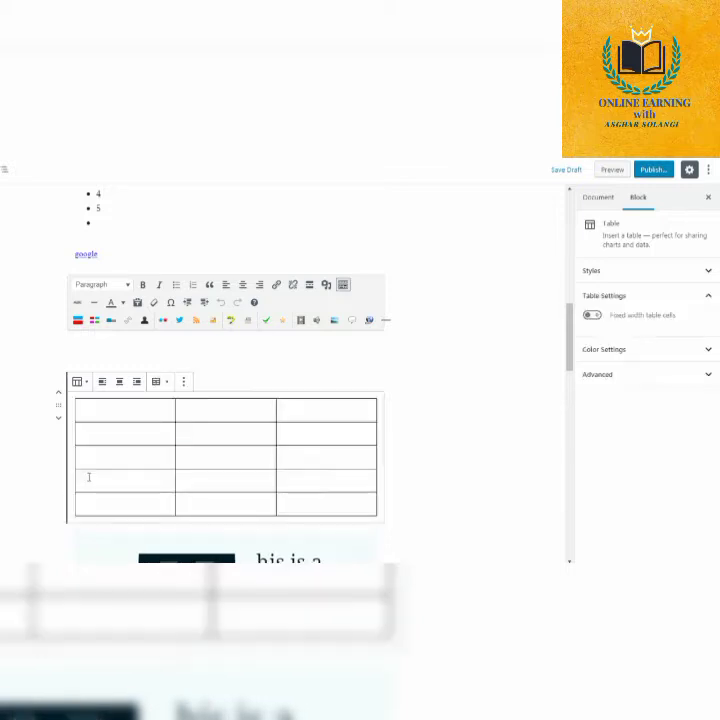
Place the cursor in several cells of the table's first two rows, ending in the second row's middle cell.
{"action": "left_click", "coordinate": [197, 413]}
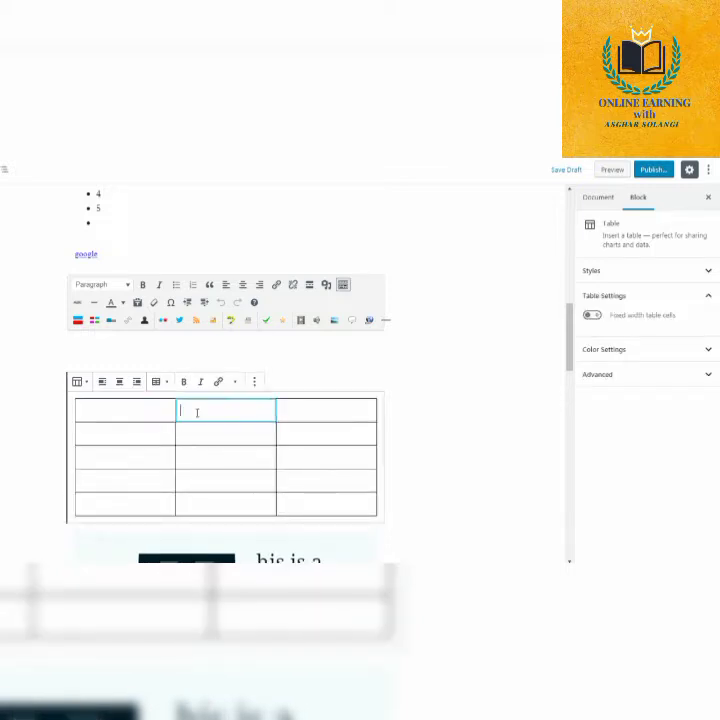
{"action": "left_click", "coordinate": [300, 414]}
{"action": "left_click", "coordinate": [300, 438]}
{"action": "left_click", "coordinate": [221, 433]}
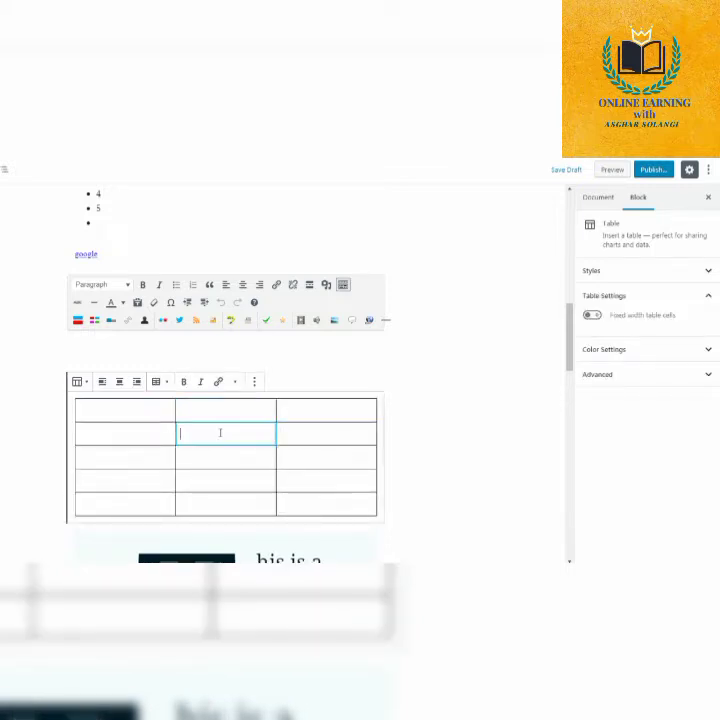
Insert a Verse block from the Formatting blocks between the Preformatted "test" text and the table.
{"action": "left_click", "coordinate": [138, 430]}
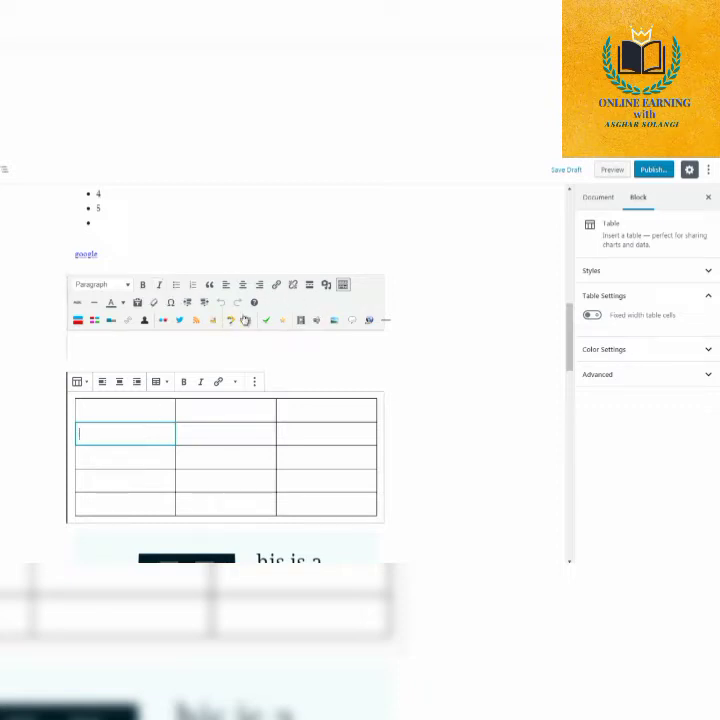
{"action": "left_click", "coordinate": [420, 402]}
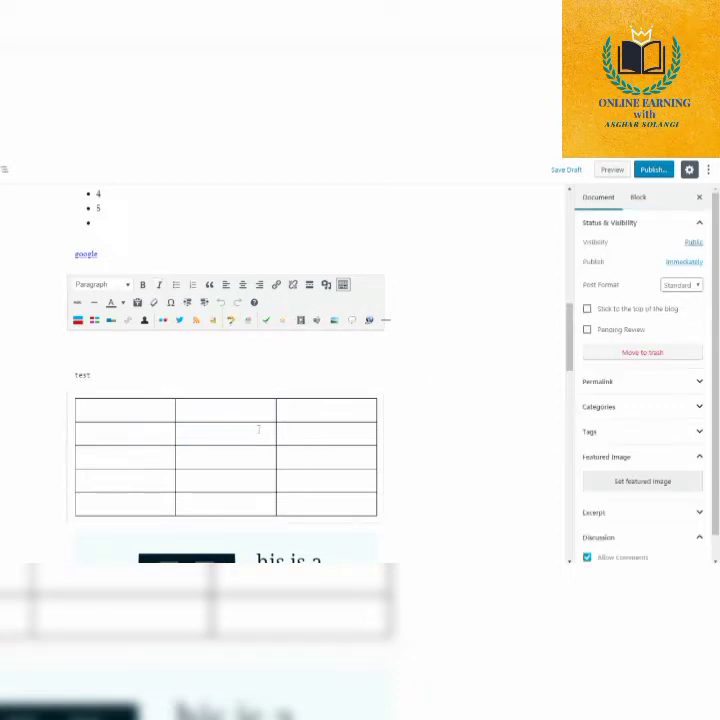
{"action": "left_click", "coordinate": [226, 389]}
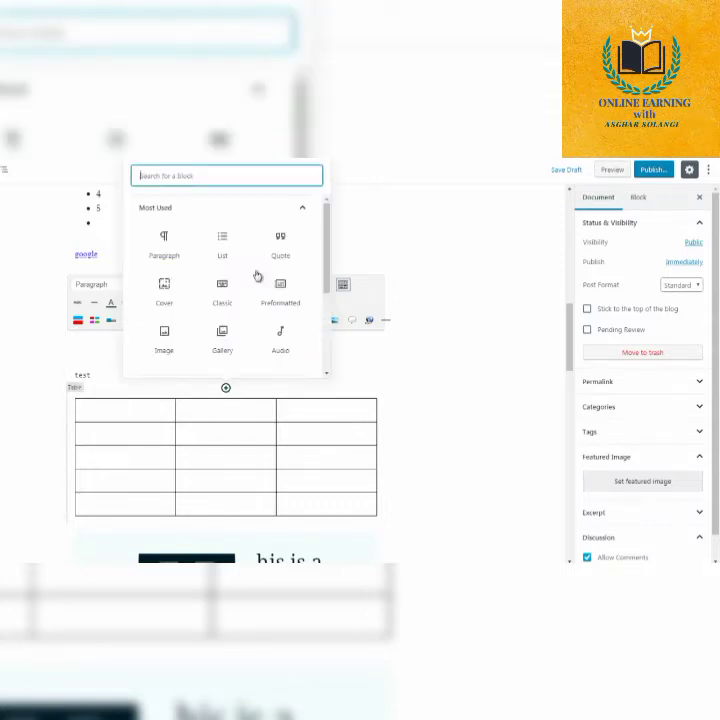
{"action": "left_click", "coordinate": [238, 209]}
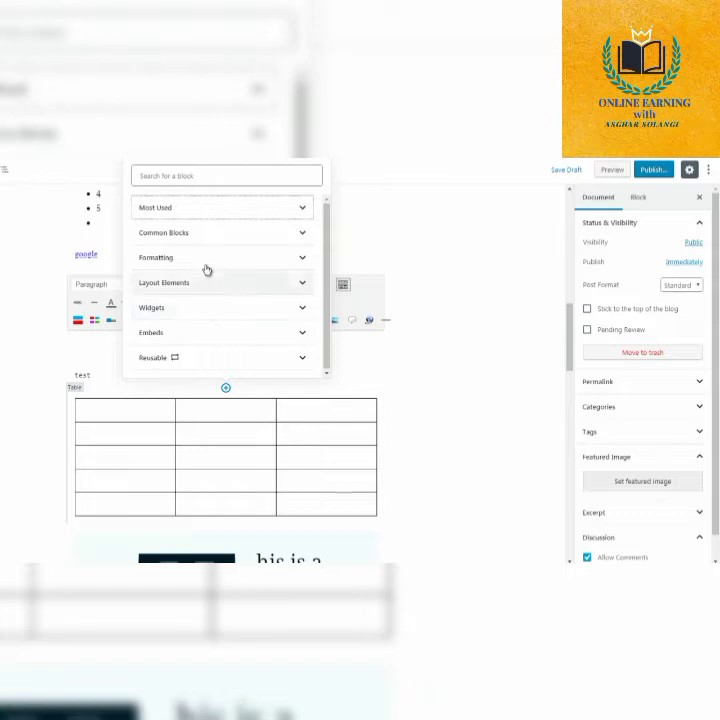
{"action": "left_click", "coordinate": [205, 257]}
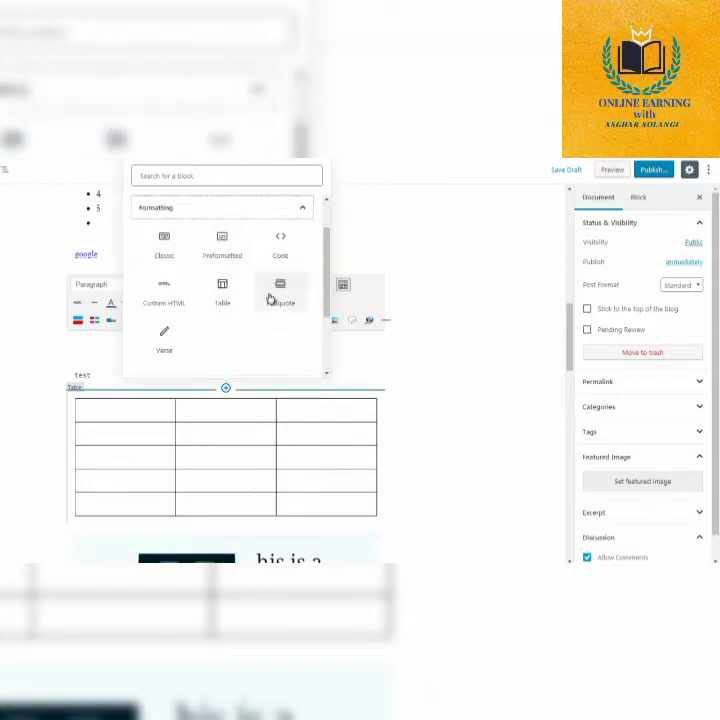
{"action": "left_click", "coordinate": [164, 343]}
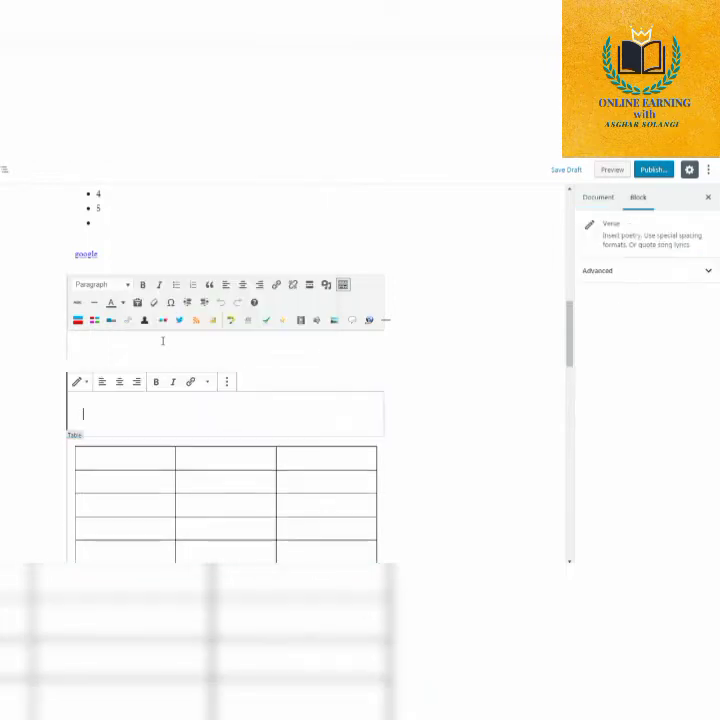
Enter "test" as the text of the empty Verse block and deselect the block.
{"action": "type", "text": "test"}
{"action": "left_click_drag", "start_coordinate": [98, 414], "coordinate": [83, 416]}
{"action": "left_click", "coordinate": [396, 402]}
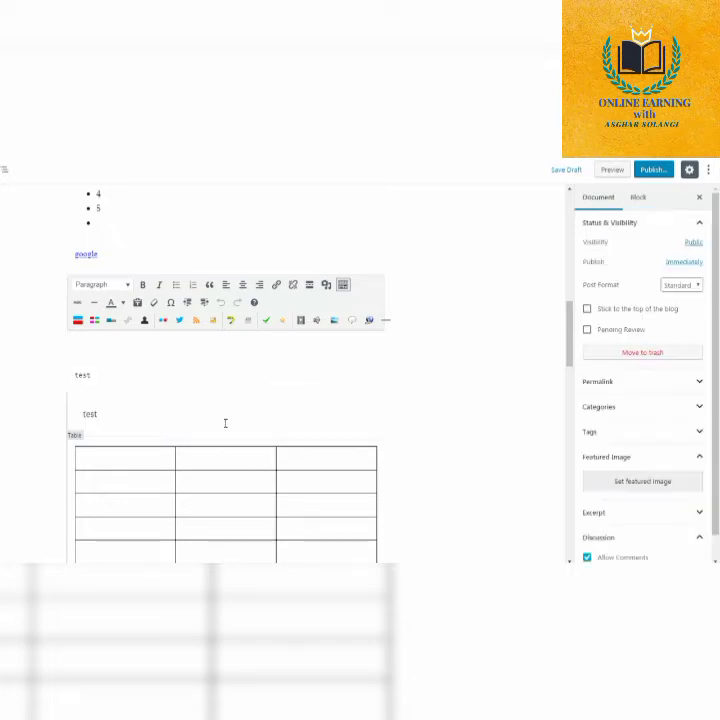
Insert a Pullquote block from the Formatting blocks between the verse and the table, with the text "this is a quote".
{"action": "left_click", "coordinate": [226, 437]}
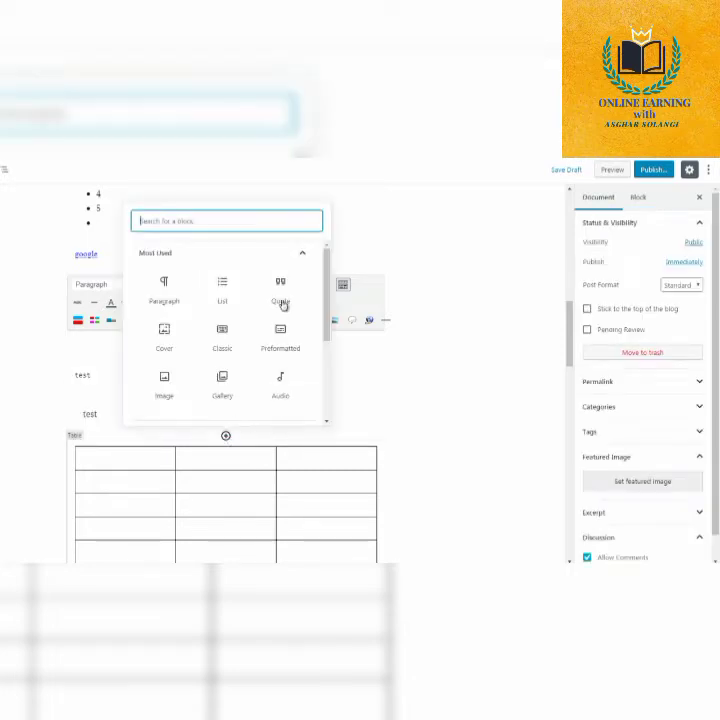
{"action": "left_click", "coordinate": [270, 257]}
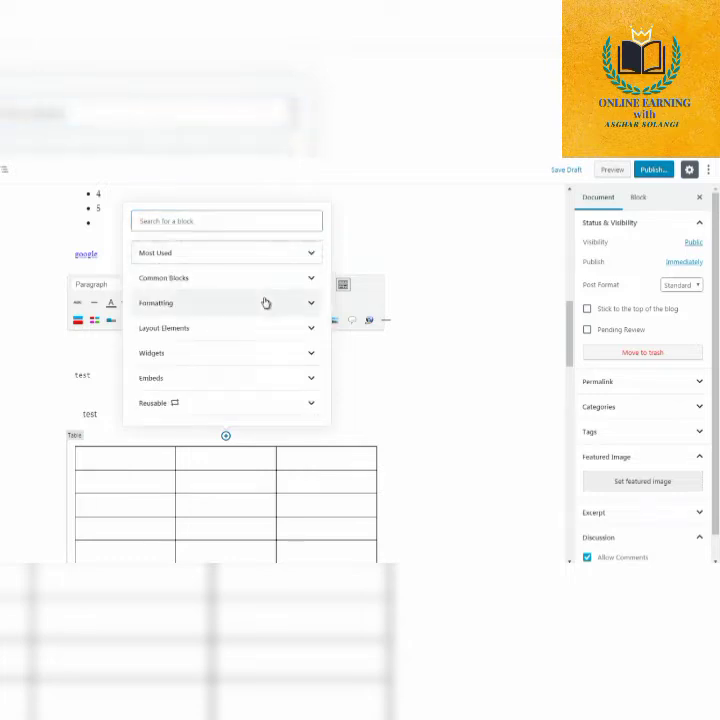
{"action": "left_click", "coordinate": [266, 302]}
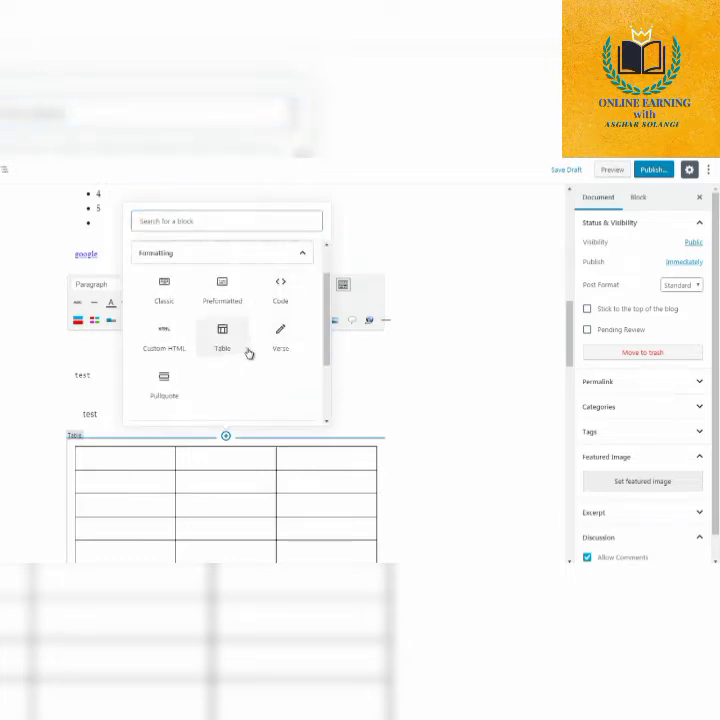
{"action": "left_click", "coordinate": [165, 393]}
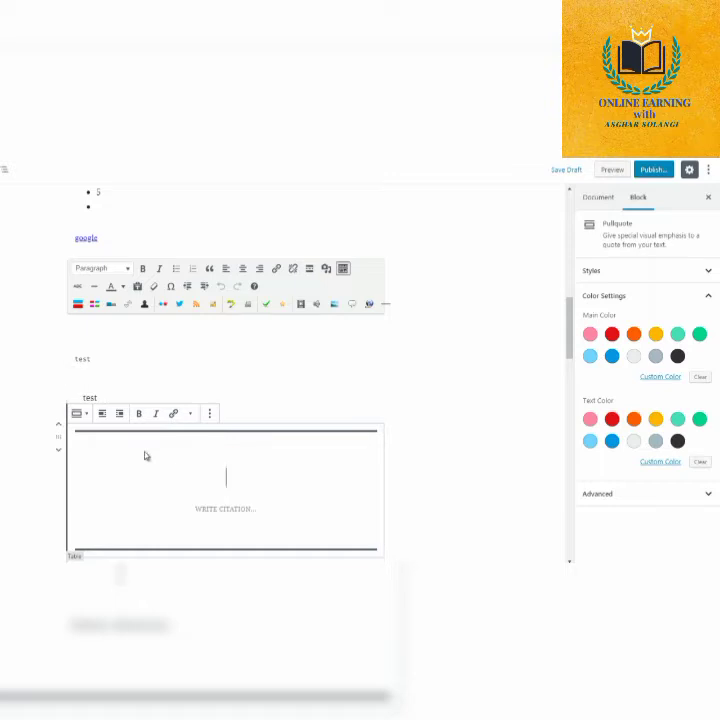
{"action": "type", "text": "this is a quote"}
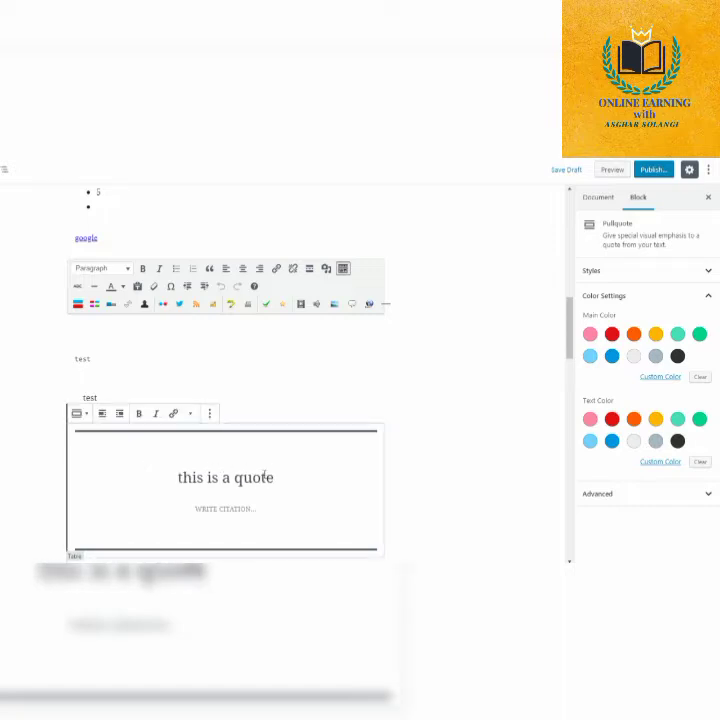
Try red, blue and dark gray as the pullquote's main color, ending on red.
{"action": "left_click", "coordinate": [613, 336]}
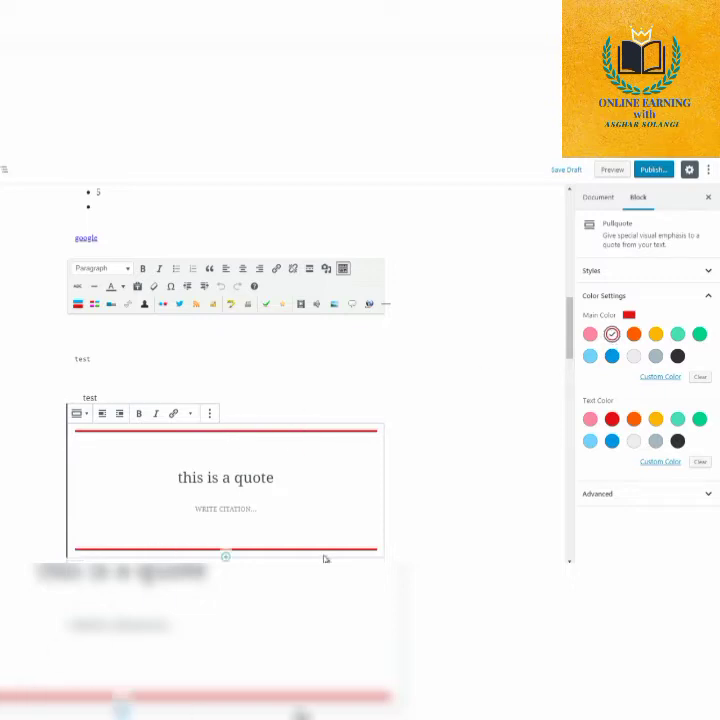
{"action": "scroll", "coordinate": [568, 343], "scroll_direction": "down", "scroll_amount": 2}
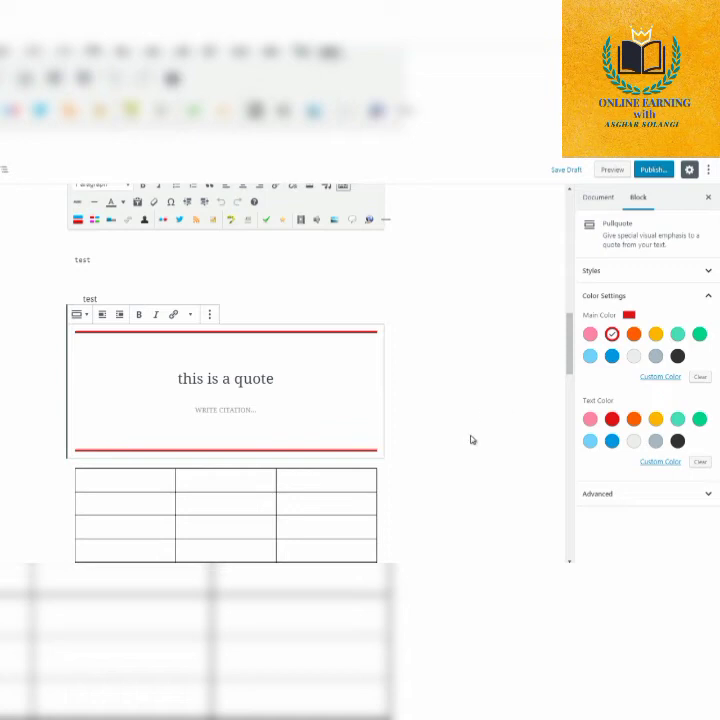
{"action": "left_click", "coordinate": [612, 356]}
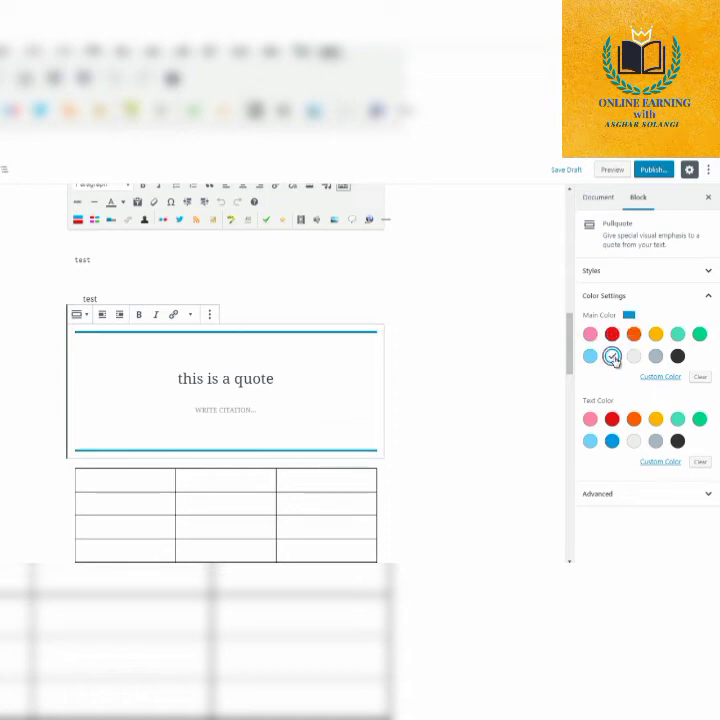
{"action": "left_click", "coordinate": [677, 356]}
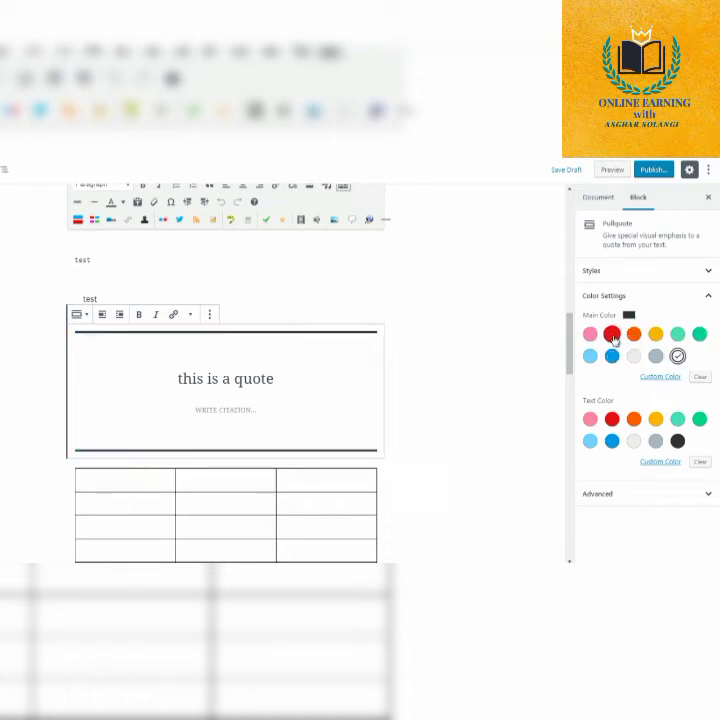
{"action": "left_click", "coordinate": [612, 334]}
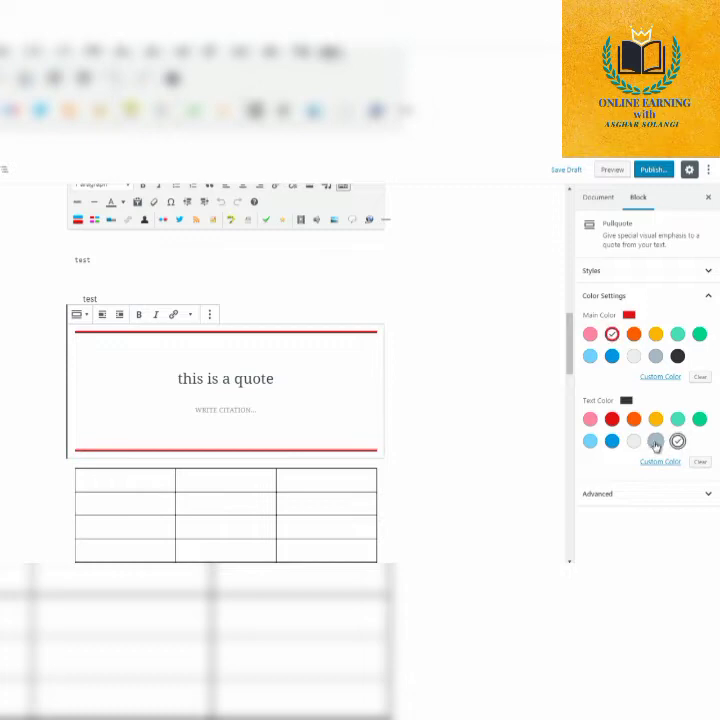
Try bluish gray, luminous vivid orange and green as the pullquote's text color.
{"action": "left_click", "coordinate": [656, 441]}
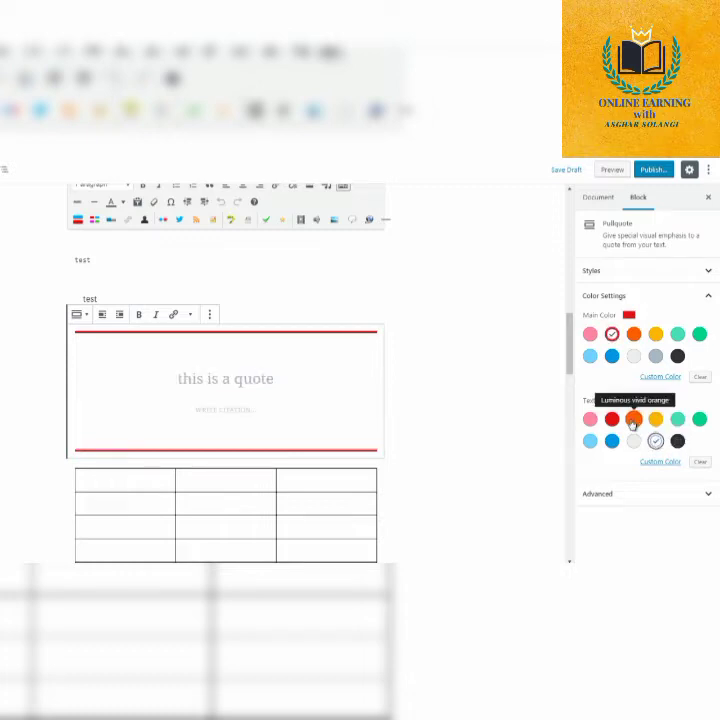
{"action": "left_click", "coordinate": [633, 420]}
{"action": "left_click", "coordinate": [702, 422]}
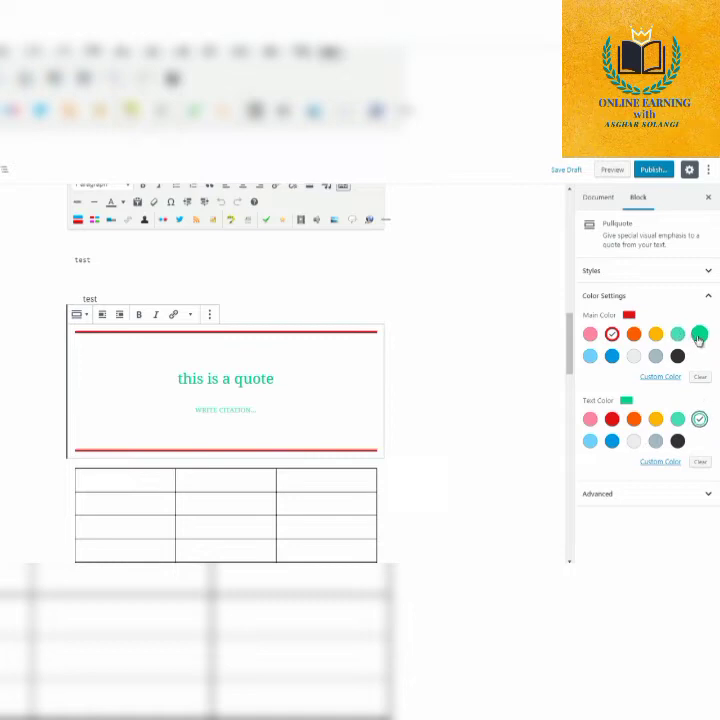
Set the pullquote's main color to green, then try red text and settle on blue as its text color.
{"action": "left_click", "coordinate": [699, 334]}
{"action": "left_click", "coordinate": [612, 419]}
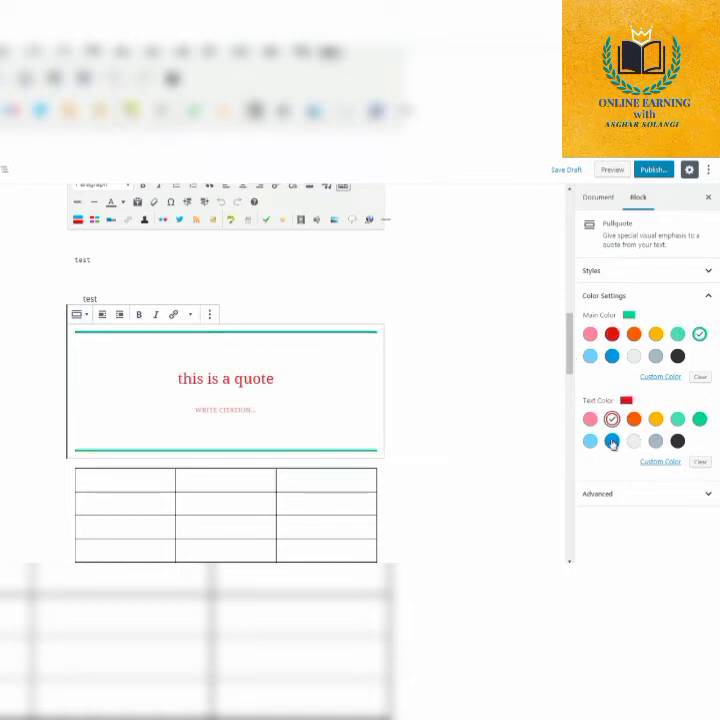
{"action": "left_click", "coordinate": [612, 441]}
Insert a Button block from the Layout Elements between the drop-cap paragraph and the empty list.
{"action": "scroll", "coordinate": [573, 345], "scroll_direction": "down", "scroll_amount": 1}
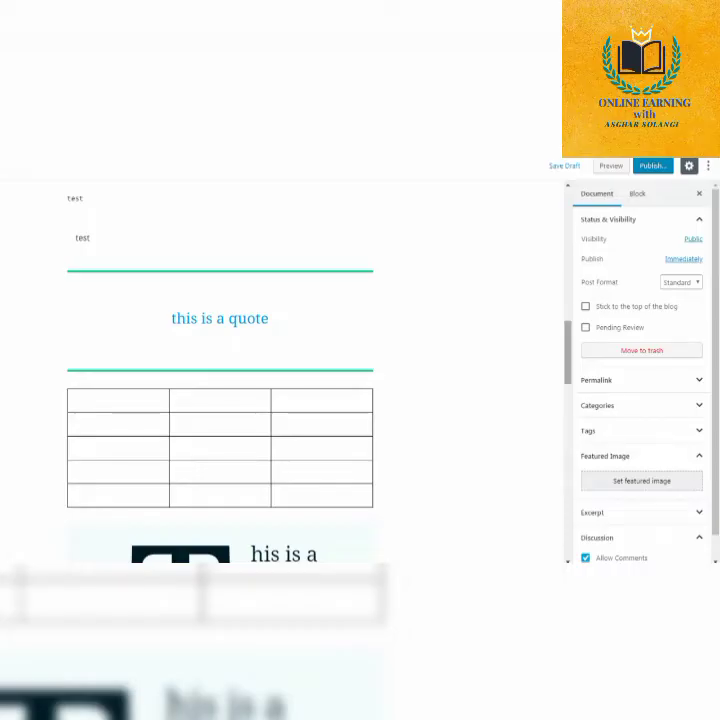
{"action": "scroll", "coordinate": [220, 370], "scroll_direction": "down", "scroll_amount": 5}
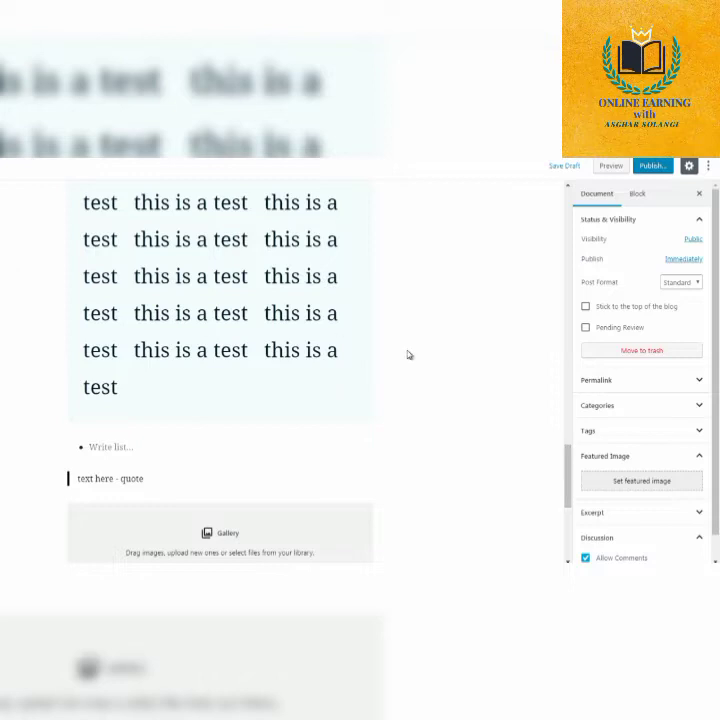
{"action": "left_click", "coordinate": [220, 428]}
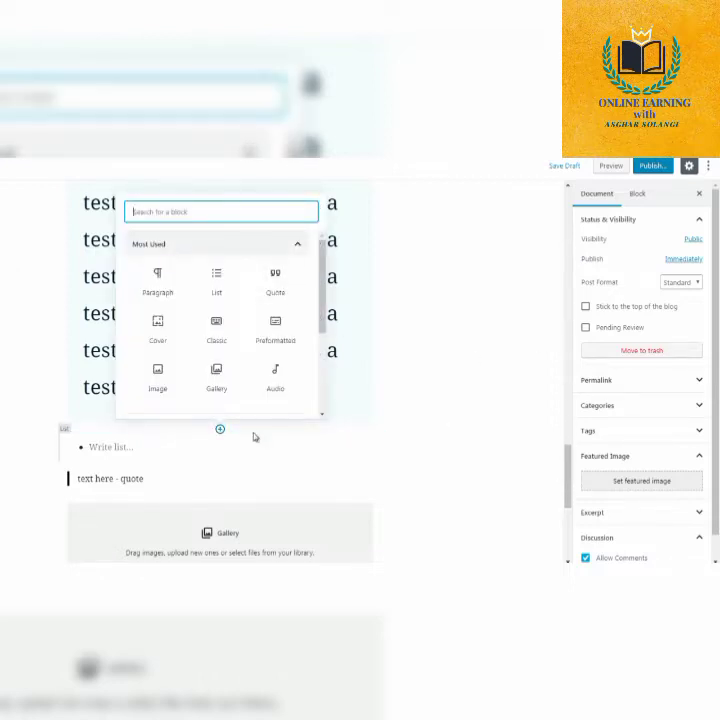
{"action": "left_click", "coordinate": [297, 244]}
{"action": "left_click", "coordinate": [266, 320]}
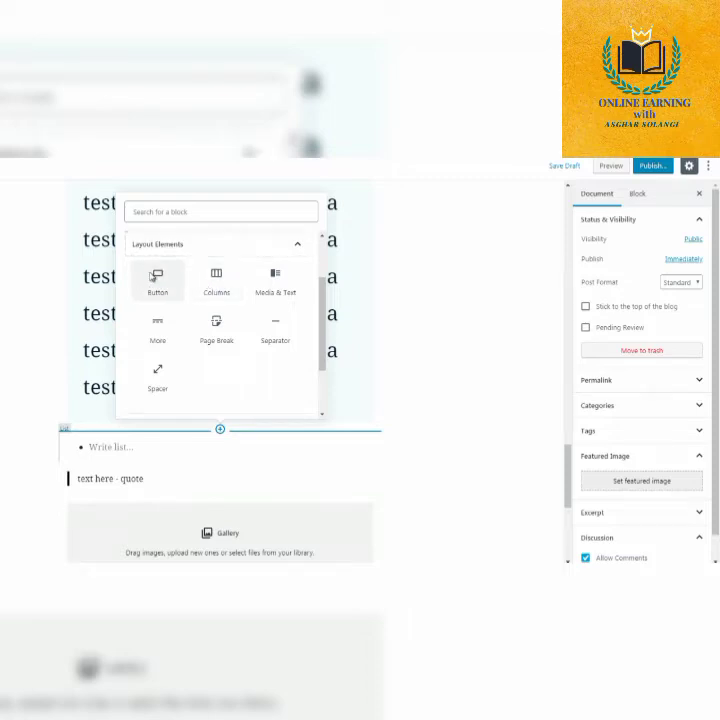
{"action": "left_click", "coordinate": [154, 276]}
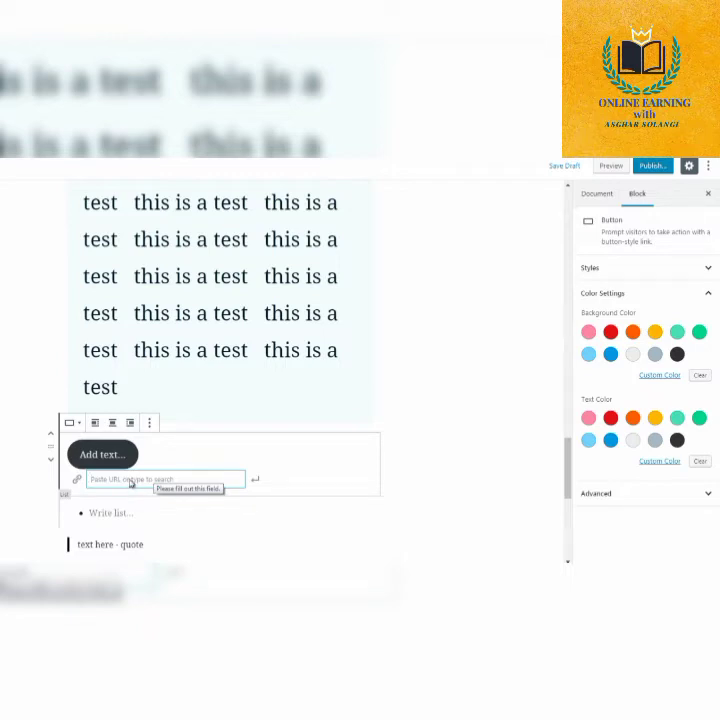
{"action": "type", "text": "www.google.com"}
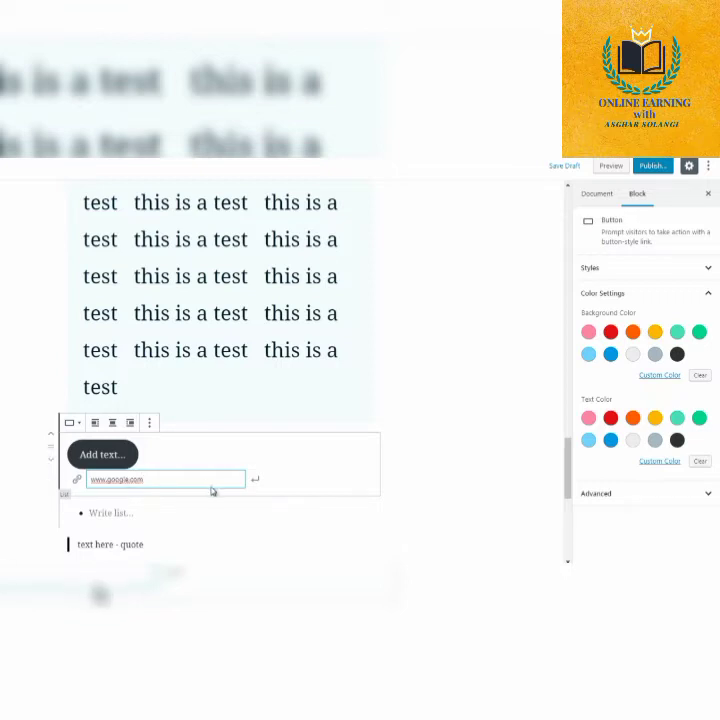
{"action": "left_click", "coordinate": [257, 481]}
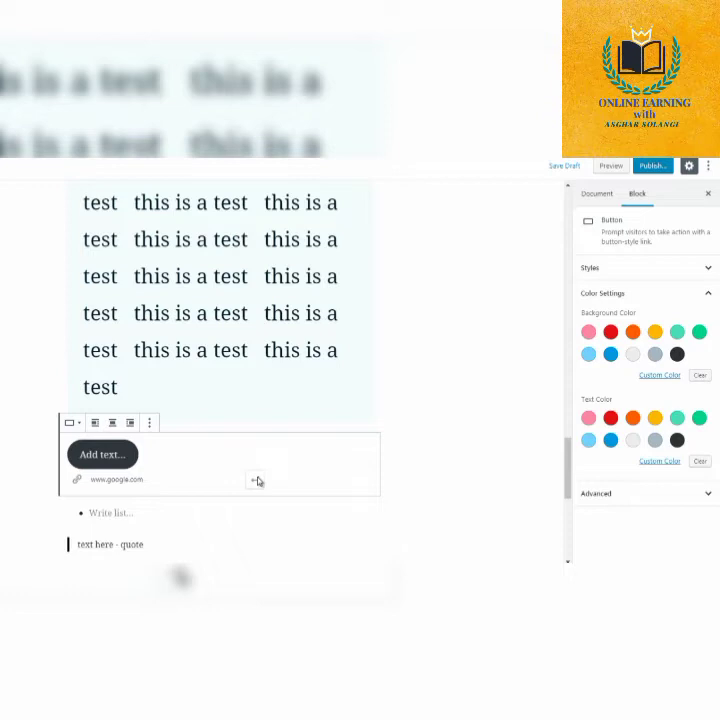
{"action": "left_click", "coordinate": [458, 421]}
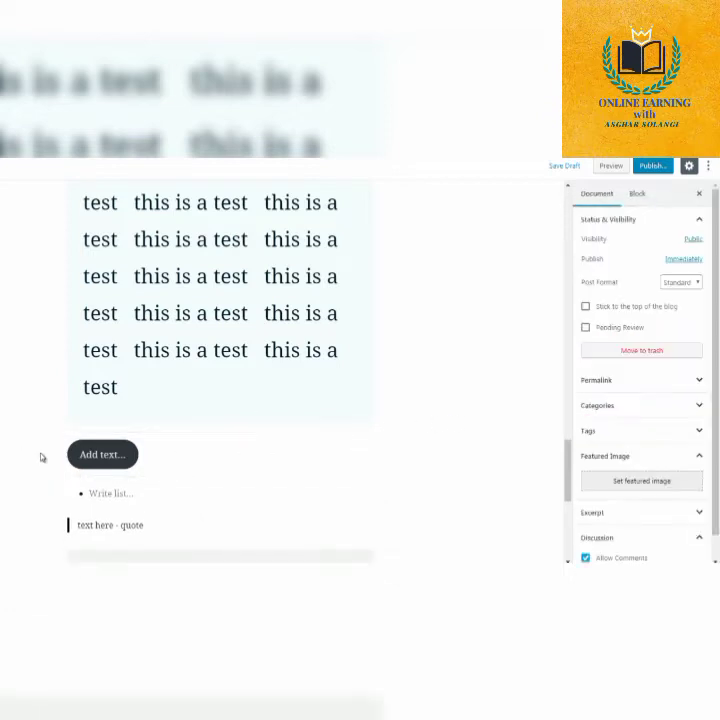
{"action": "left_click", "coordinate": [96, 456]}
{"action": "type", "text": "ppp"}
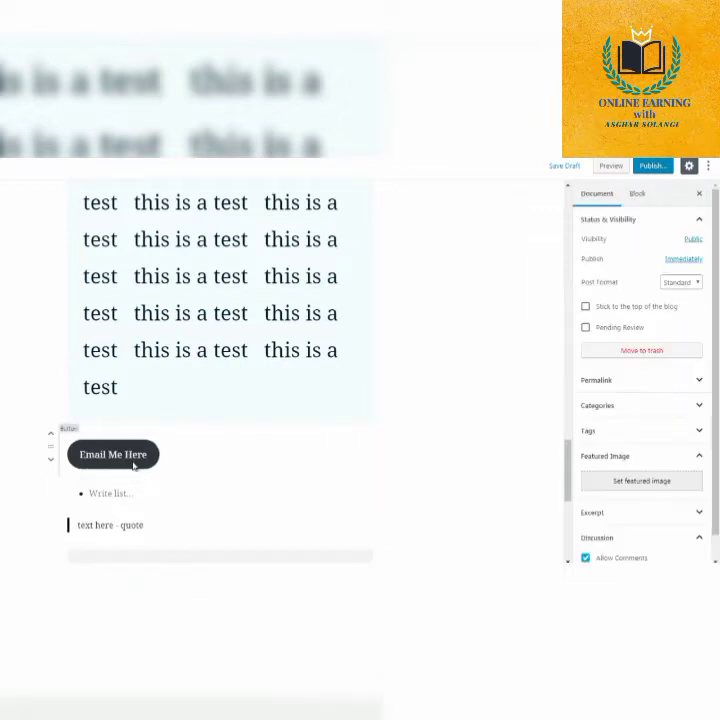
Try green and orange backgrounds on the "Email Me Here" button, settle on light gray with dark gray text, and deselect it.
{"action": "left_click", "coordinate": [133, 462]}
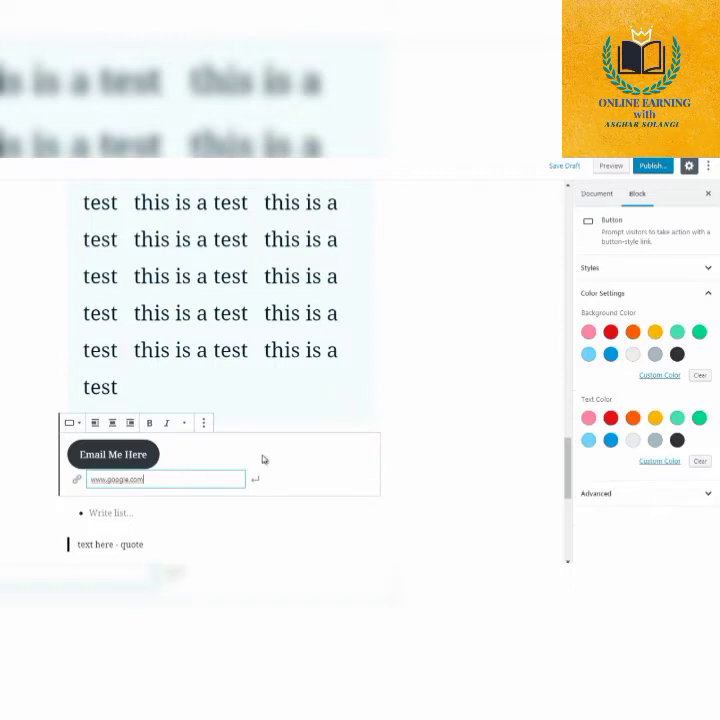
{"action": "left_click", "coordinate": [699, 331]}
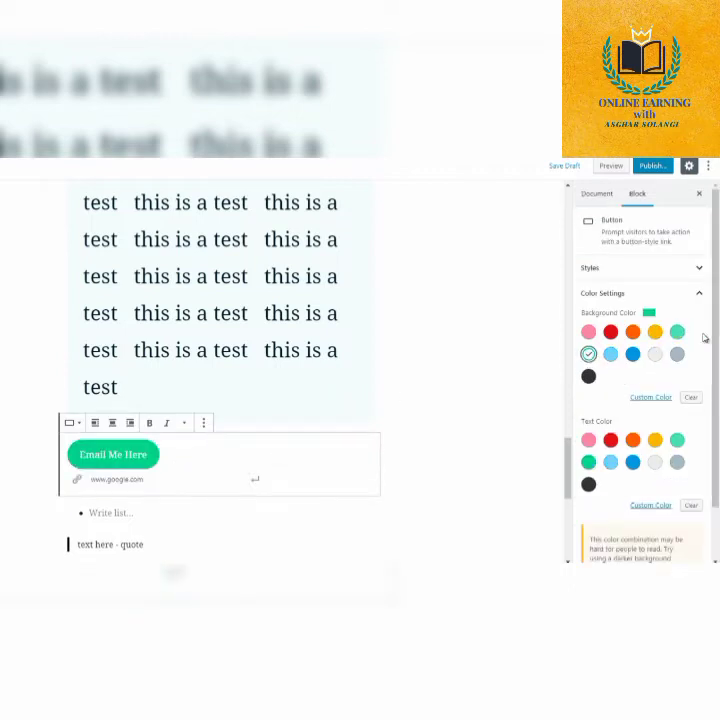
{"action": "left_click", "coordinate": [632, 332]}
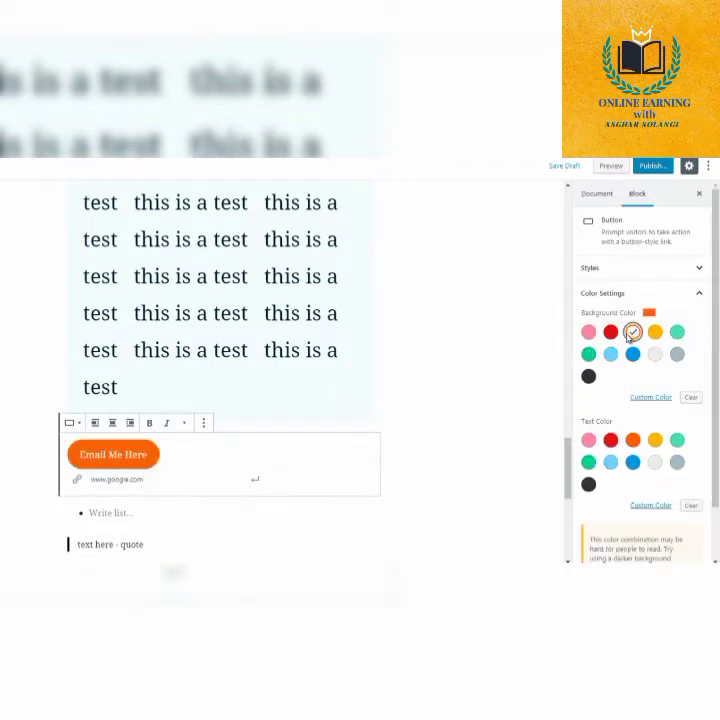
{"action": "left_click", "coordinate": [655, 462]}
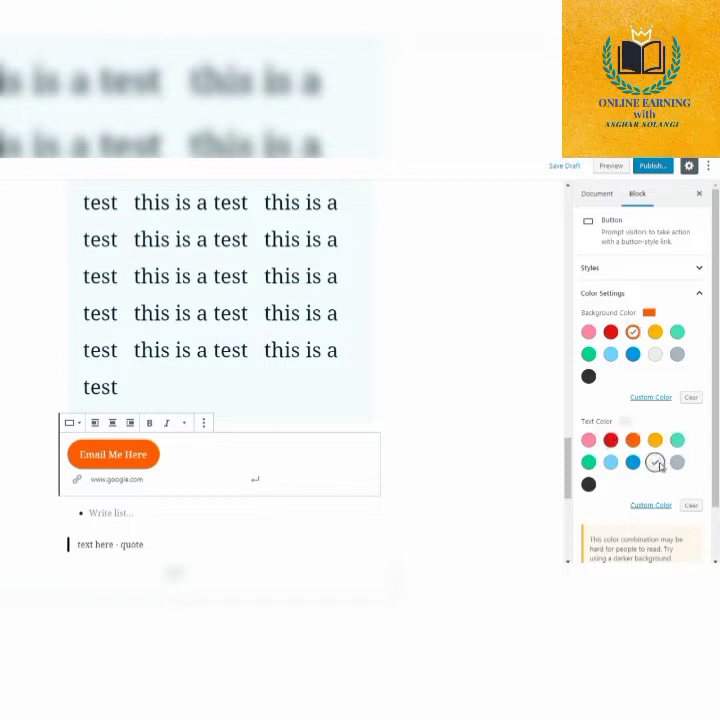
{"action": "left_click", "coordinate": [588, 484]}
{"action": "left_click", "coordinate": [633, 355]}
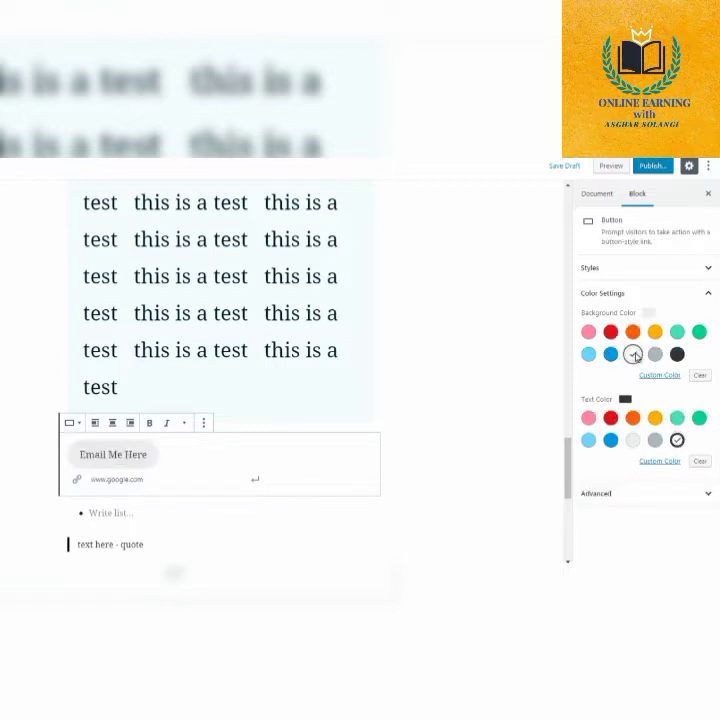
{"action": "left_click", "coordinate": [433, 397]}
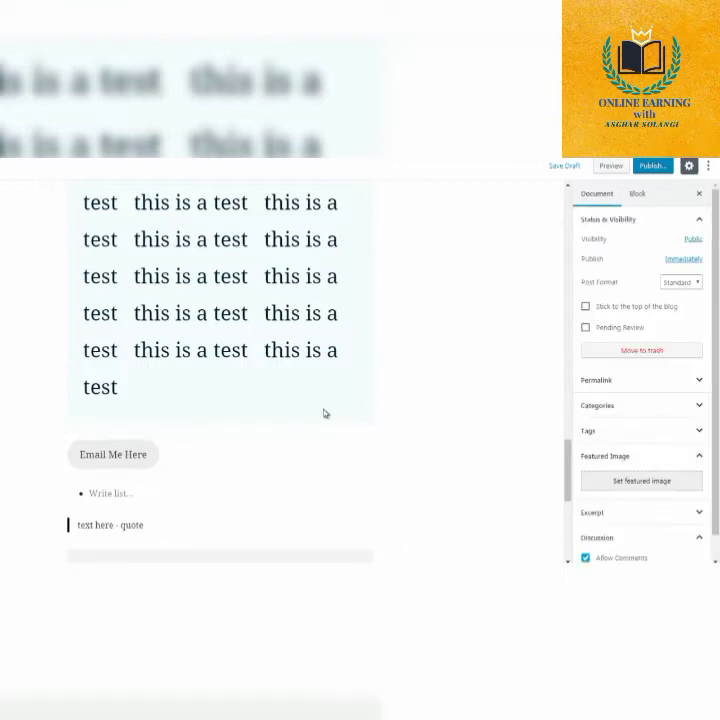
Insert a two-column Columns block from the Layout Elements between the drop-cap paragraph and the "Email Me Here" button.
{"action": "left_click", "coordinate": [220, 430]}
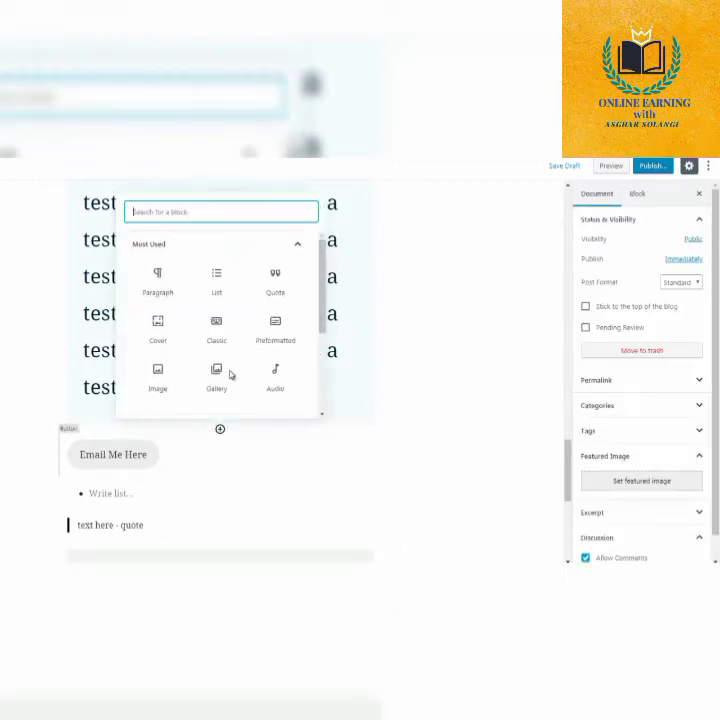
{"action": "left_click", "coordinate": [210, 245]}
{"action": "left_click", "coordinate": [224, 319]}
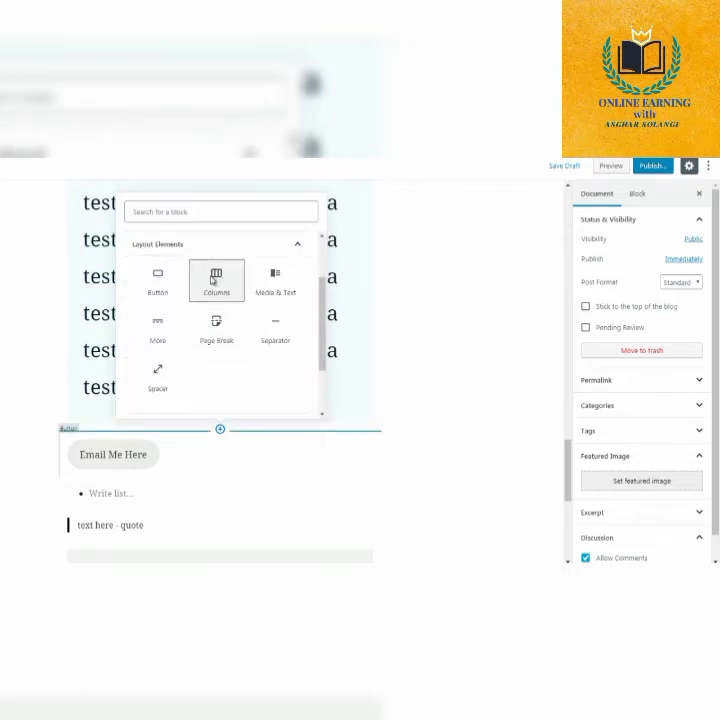
{"action": "left_click", "coordinate": [213, 280]}
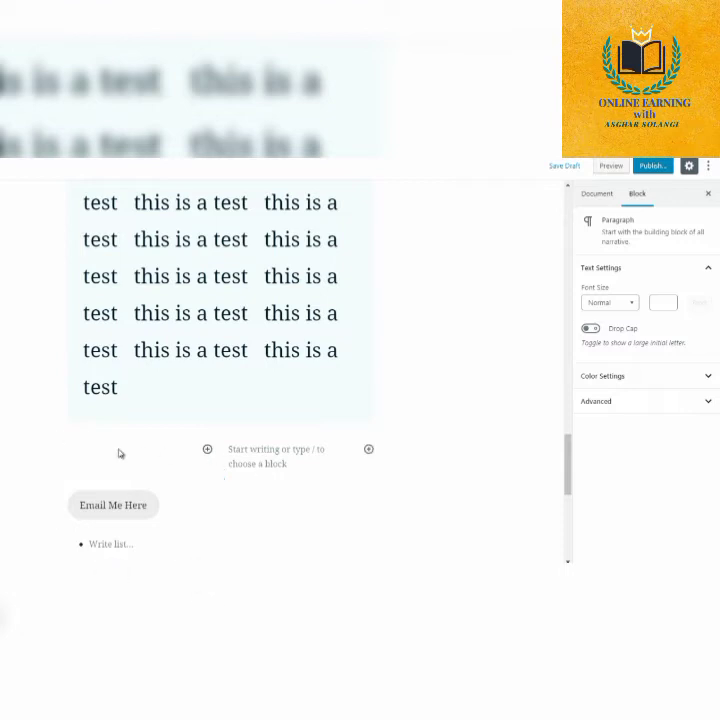
{"action": "left_click", "coordinate": [208, 450]}
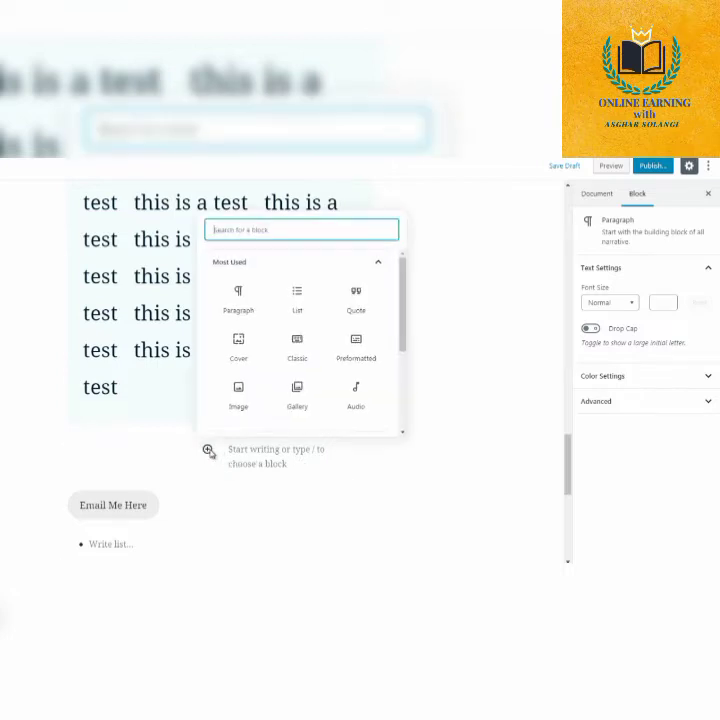
{"action": "left_click", "coordinate": [315, 461]}
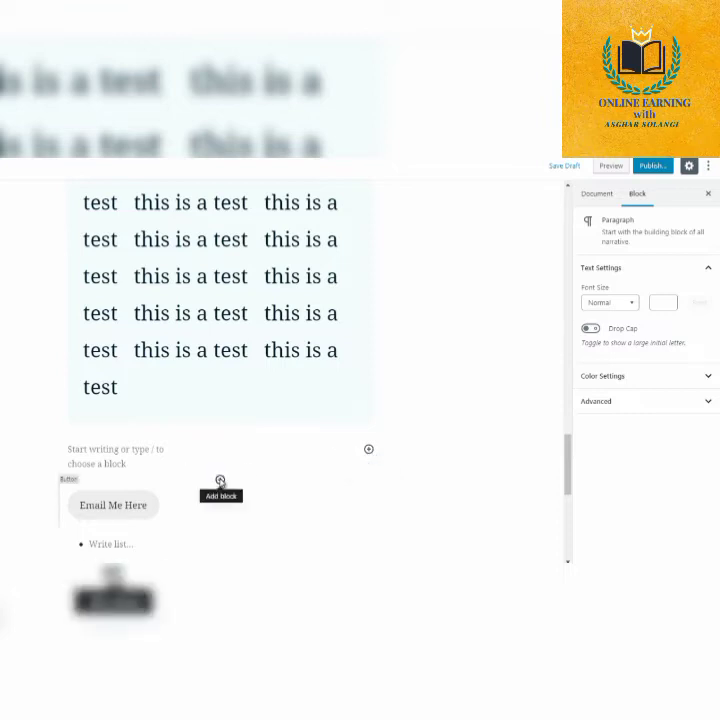
Insert a Media & Text block from the Layout Elements into the second column.
{"action": "left_click", "coordinate": [220, 481]}
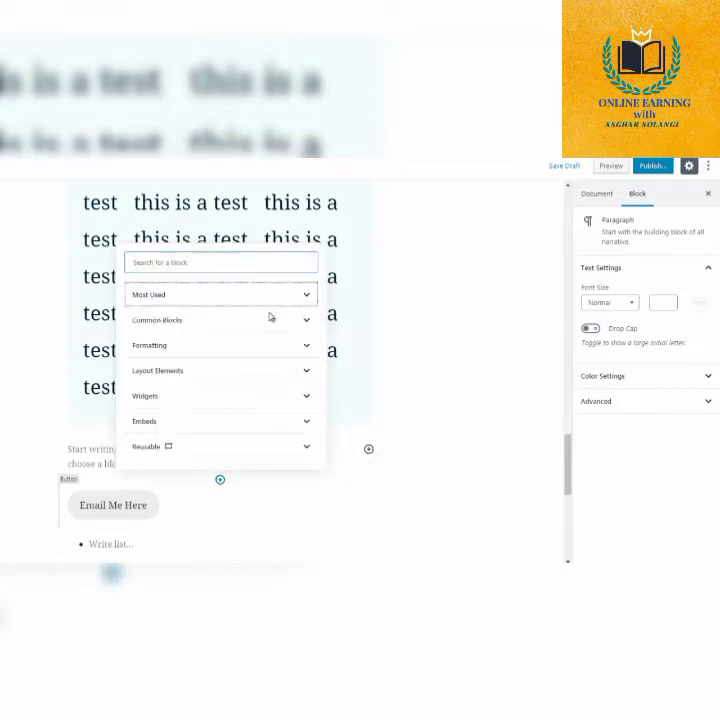
{"action": "left_click", "coordinate": [215, 371]}
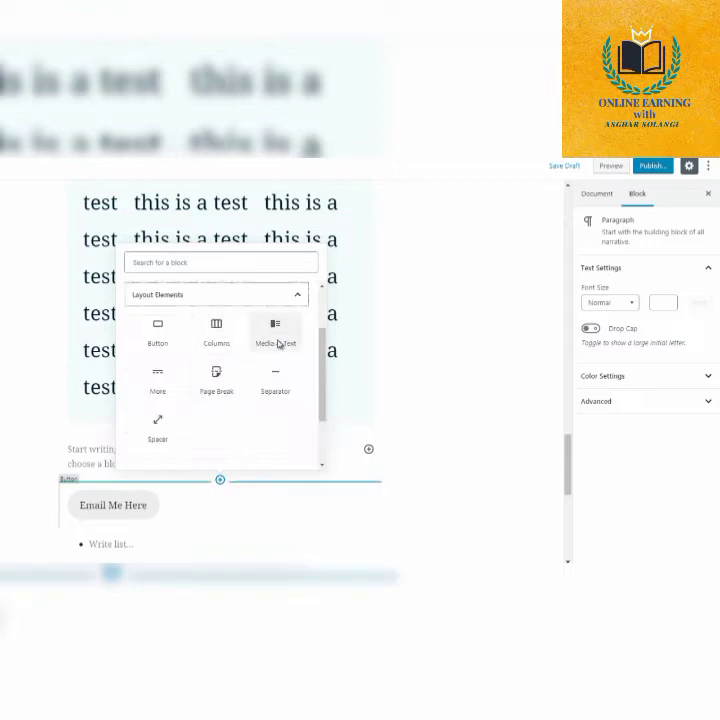
{"action": "left_click", "coordinate": [279, 344]}
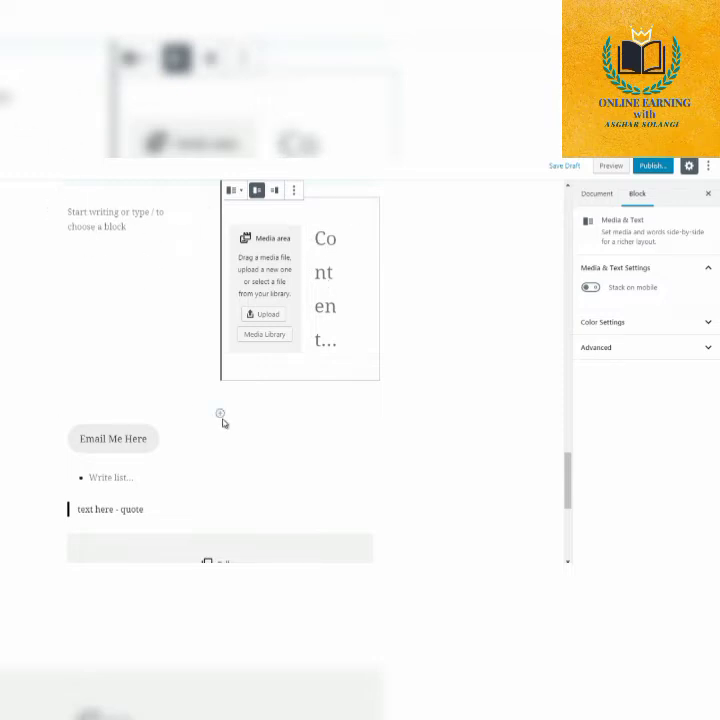
Insert a More block from the Layout Elements between the columns and the "Email Me Here" button.
{"action": "left_click", "coordinate": [220, 414]}
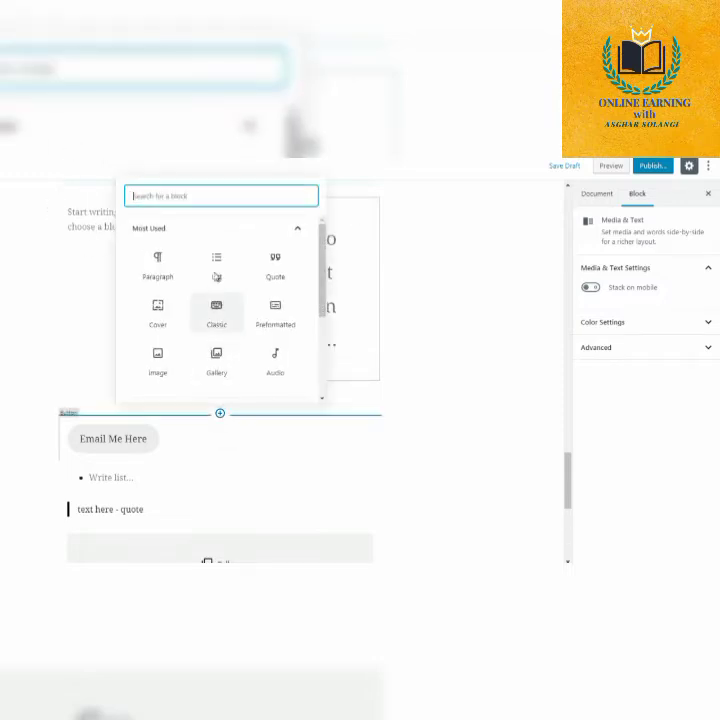
{"action": "left_click", "coordinate": [205, 229]}
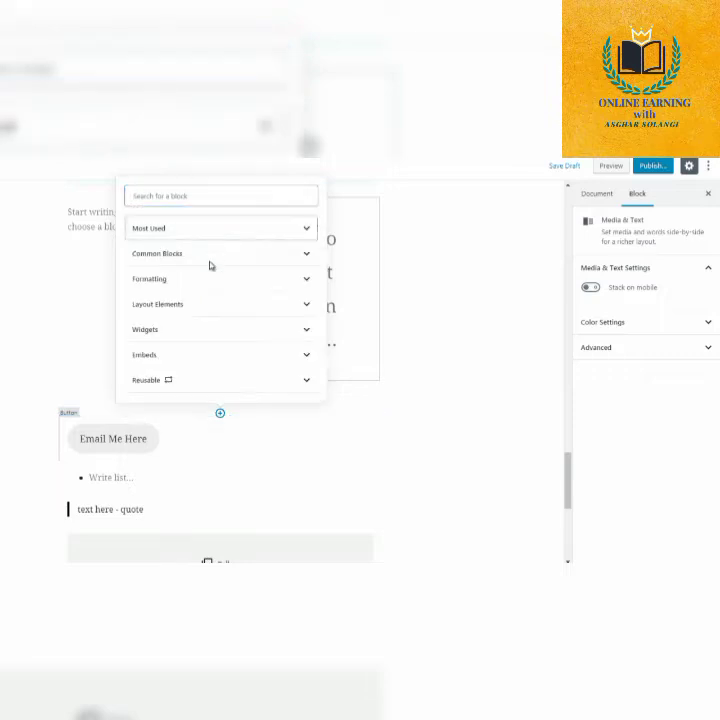
{"action": "left_click", "coordinate": [262, 302]}
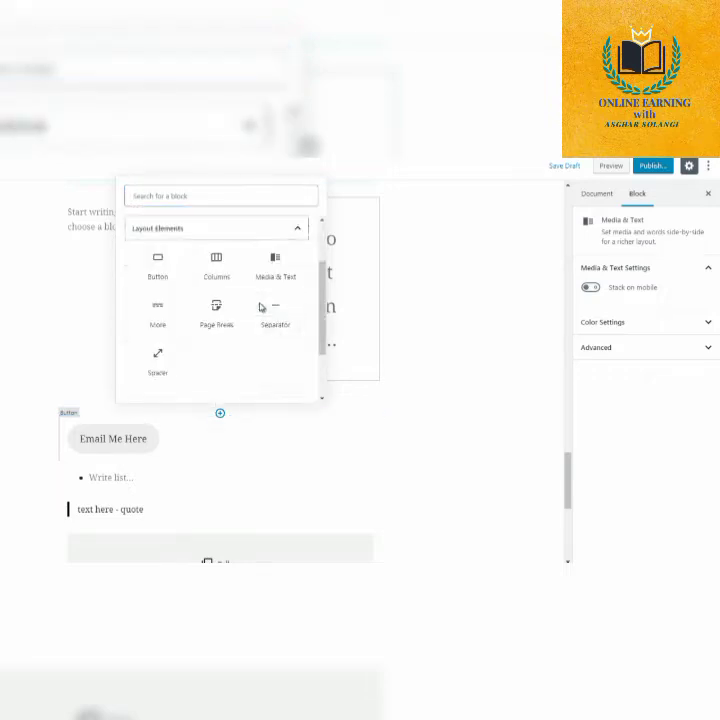
{"action": "left_click", "coordinate": [157, 314]}
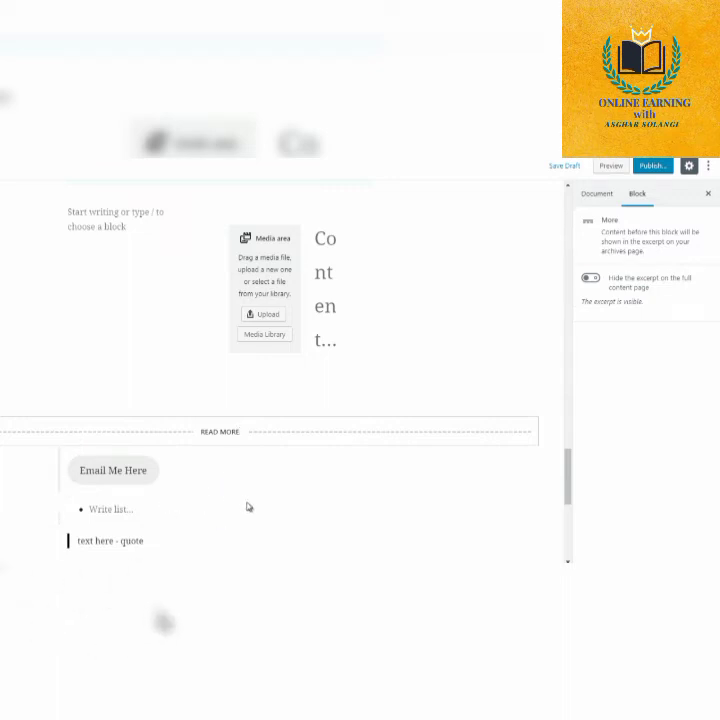
Insert a Page Break block from the Layout Elements directly below the Read More line.
{"action": "left_click", "coordinate": [221, 446]}
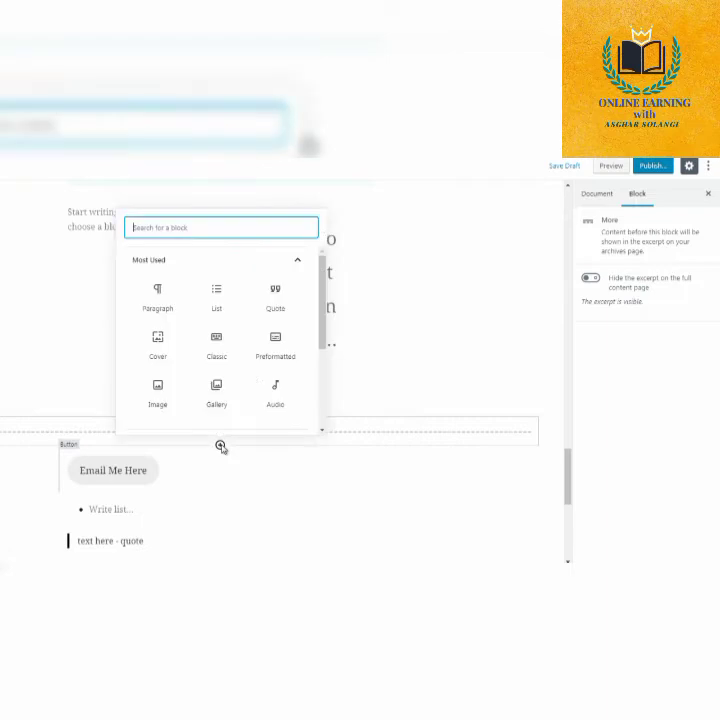
{"action": "left_click", "coordinate": [259, 268]}
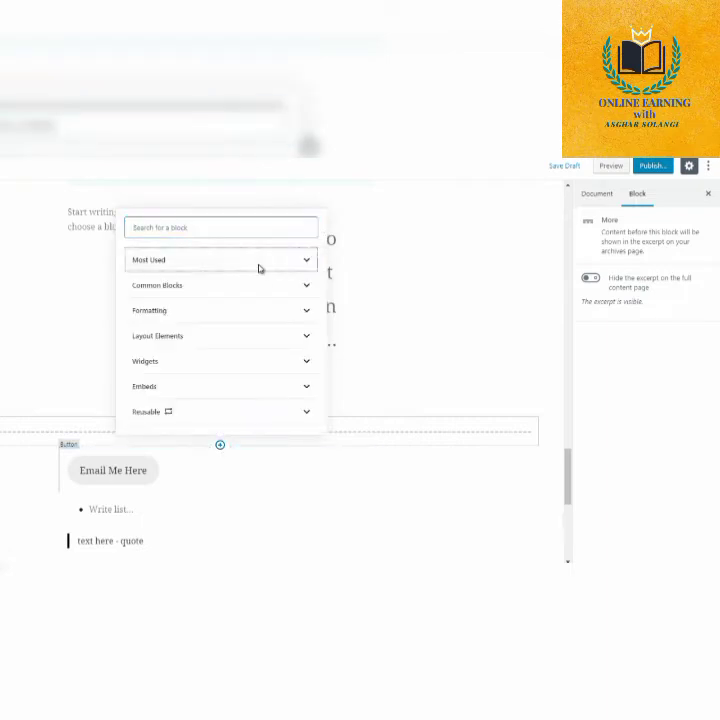
{"action": "left_click", "coordinate": [236, 337]}
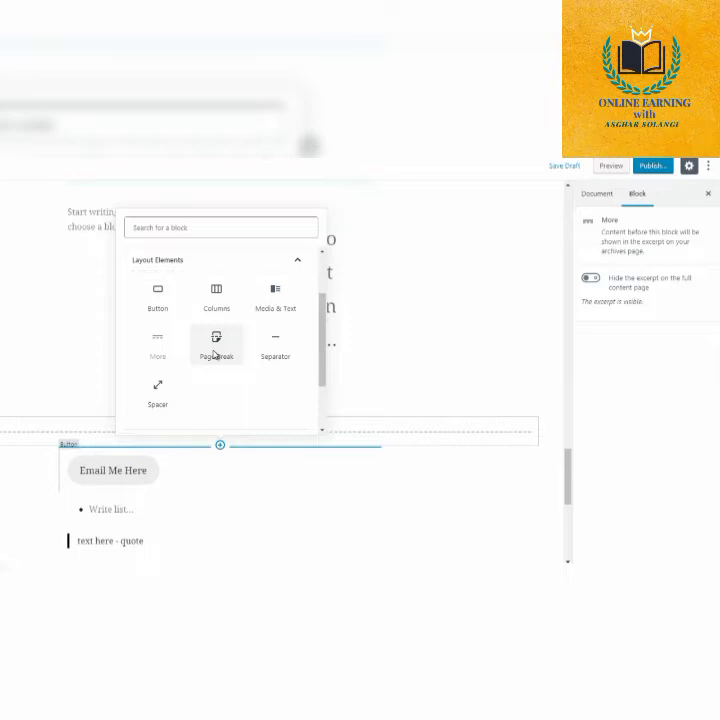
{"action": "left_click", "coordinate": [214, 352]}
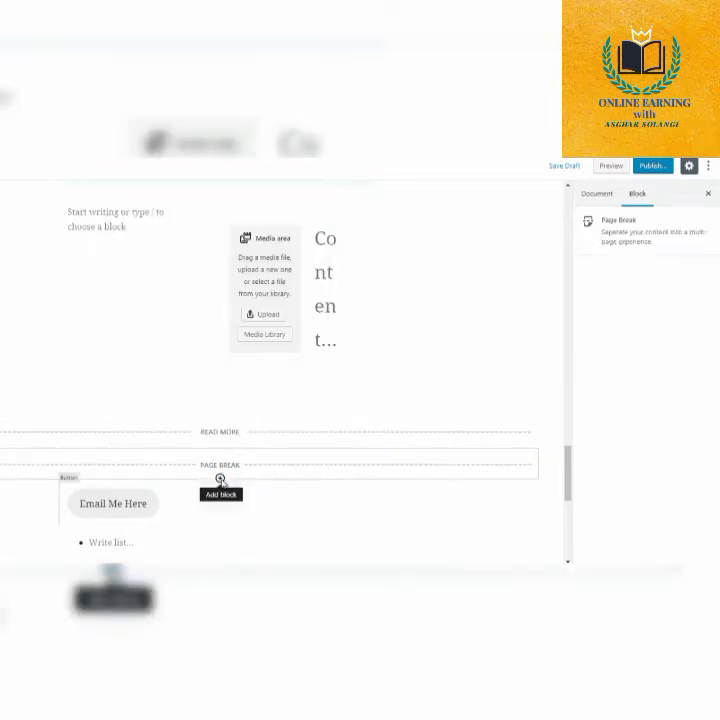
Insert a Separator block from the Layout Elements between the page break and the "Email Me Here" button.
{"action": "left_click", "coordinate": [220, 479]}
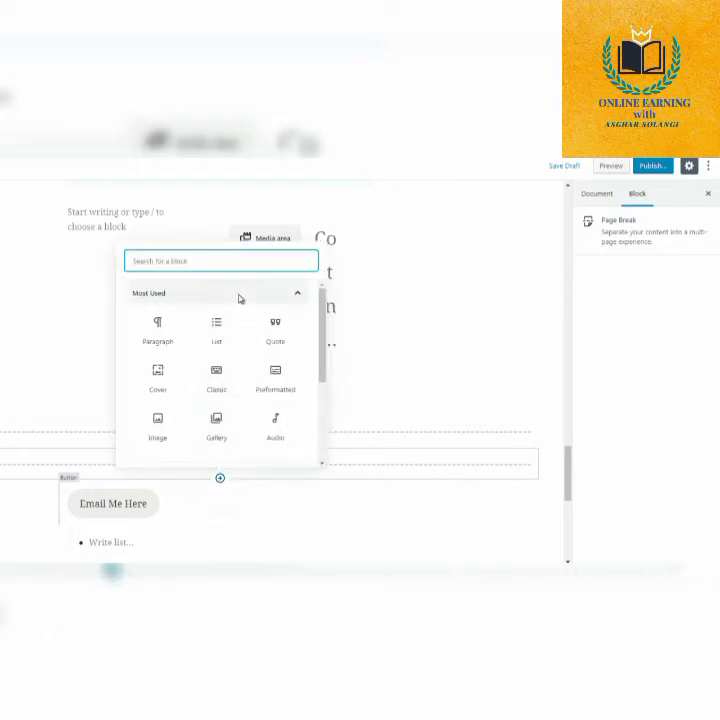
{"action": "left_click", "coordinate": [240, 297]}
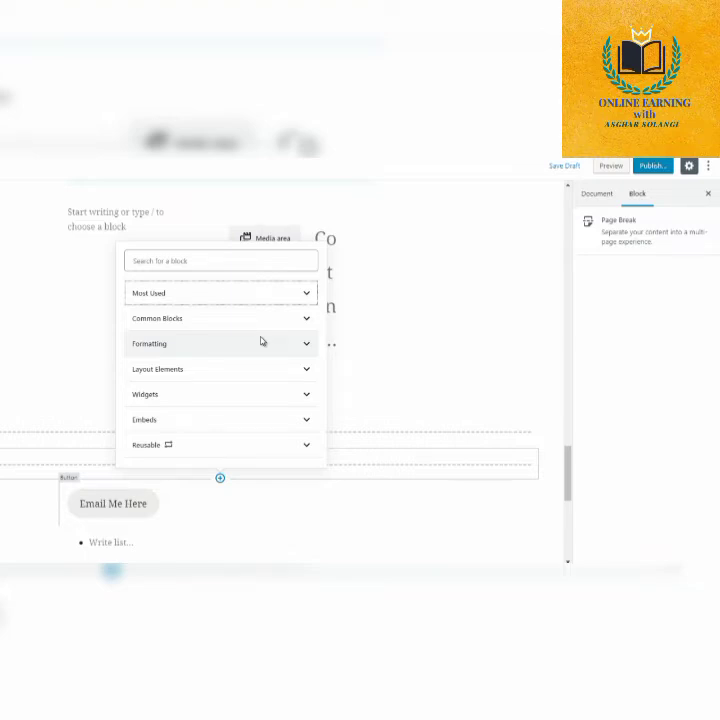
{"action": "left_click", "coordinate": [257, 368]}
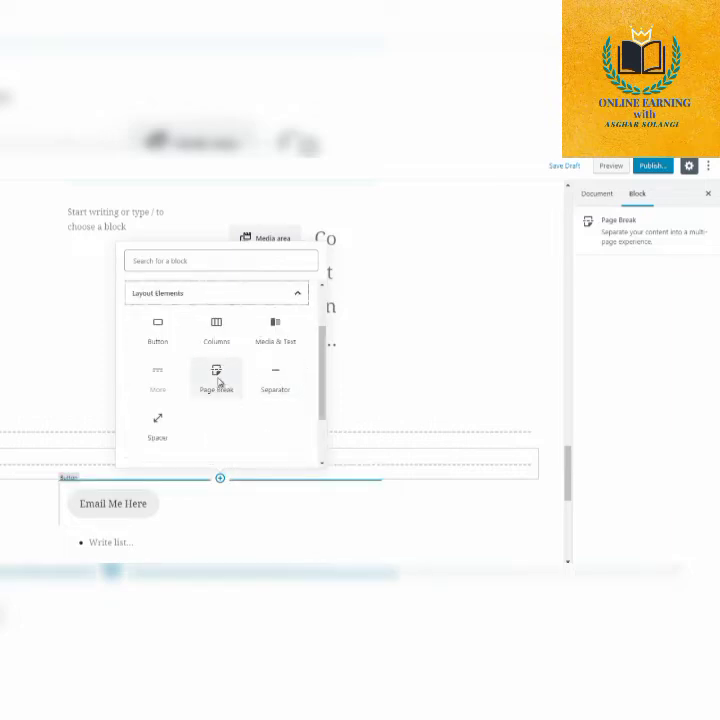
{"action": "left_click", "coordinate": [275, 381]}
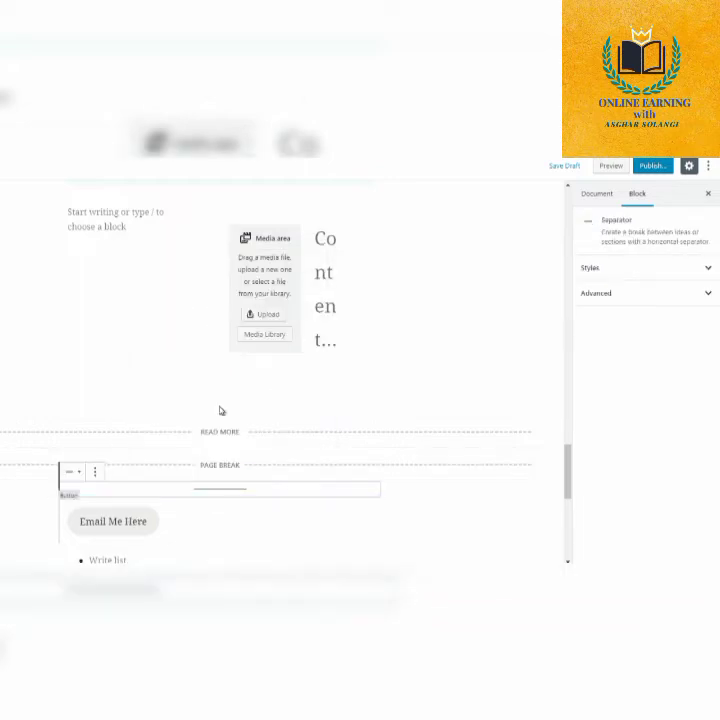
Insert a Spacer block from the Layout Elements between the columns and the Read More line, and preview its blank space.
{"action": "left_click", "coordinate": [220, 413]}
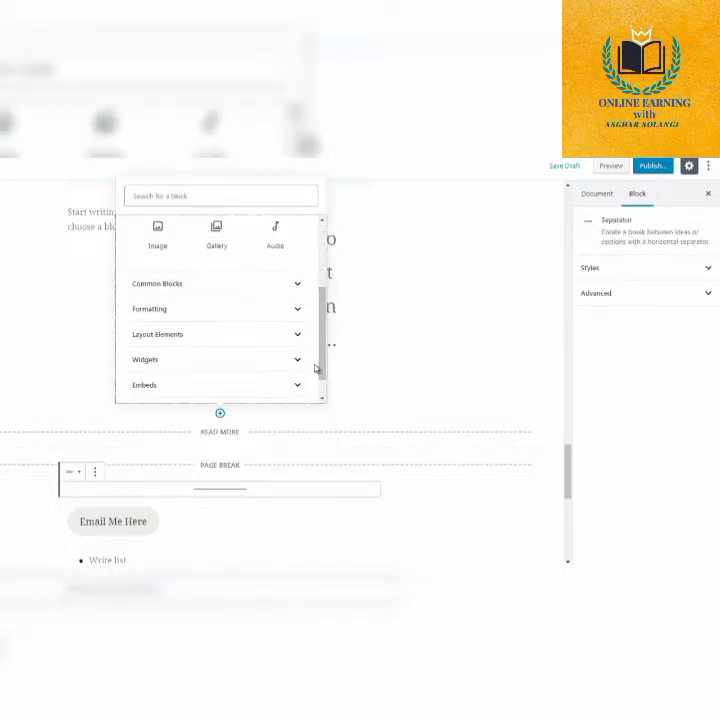
{"action": "left_click", "coordinate": [257, 336]}
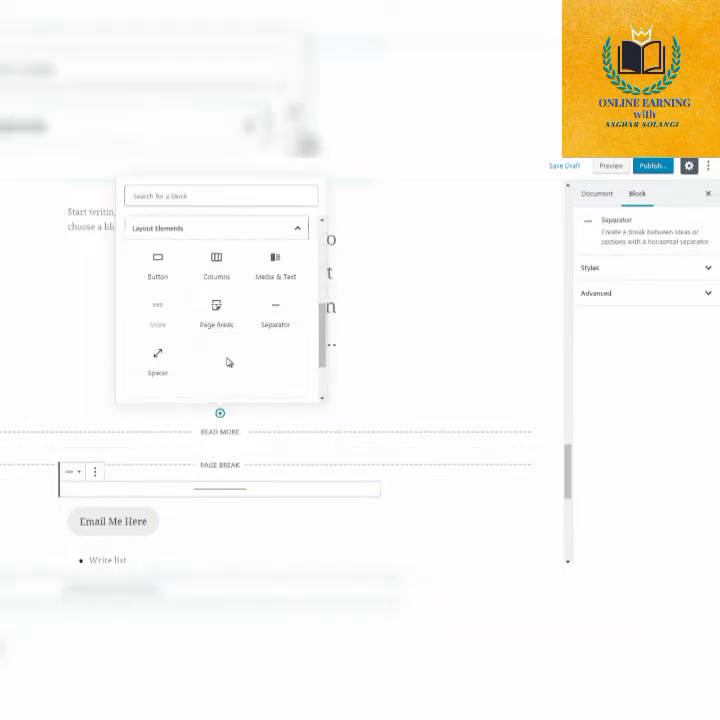
{"action": "left_click", "coordinate": [160, 362]}
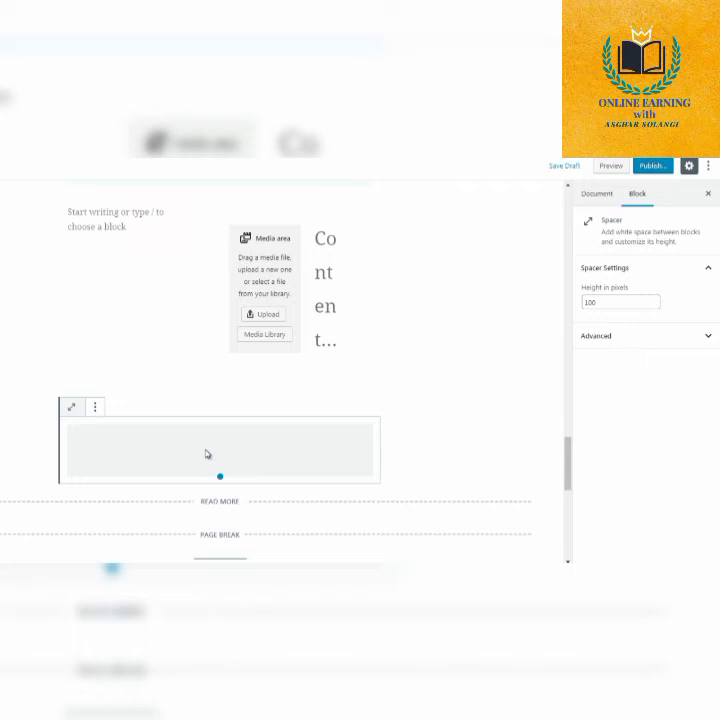
{"action": "key", "text": "Delete"}
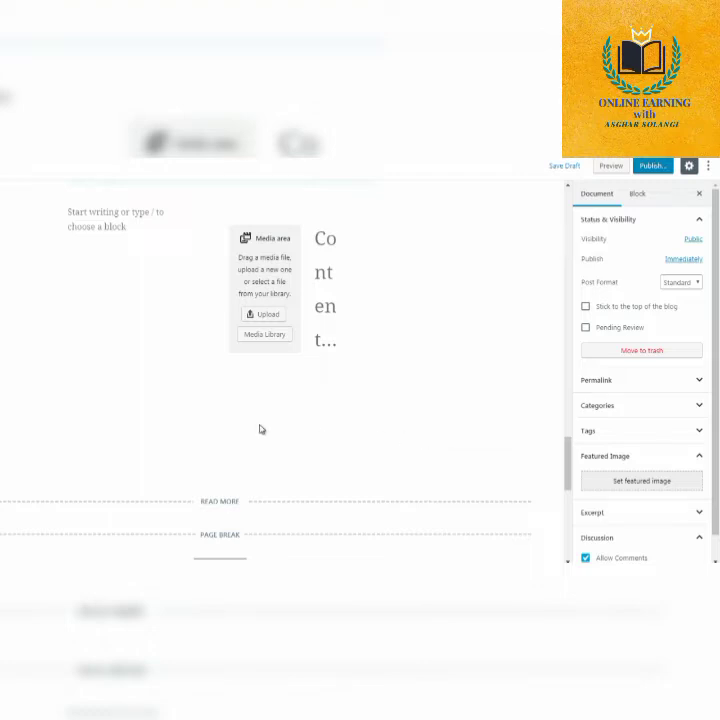
{"action": "key", "text": "ctrl+z"}
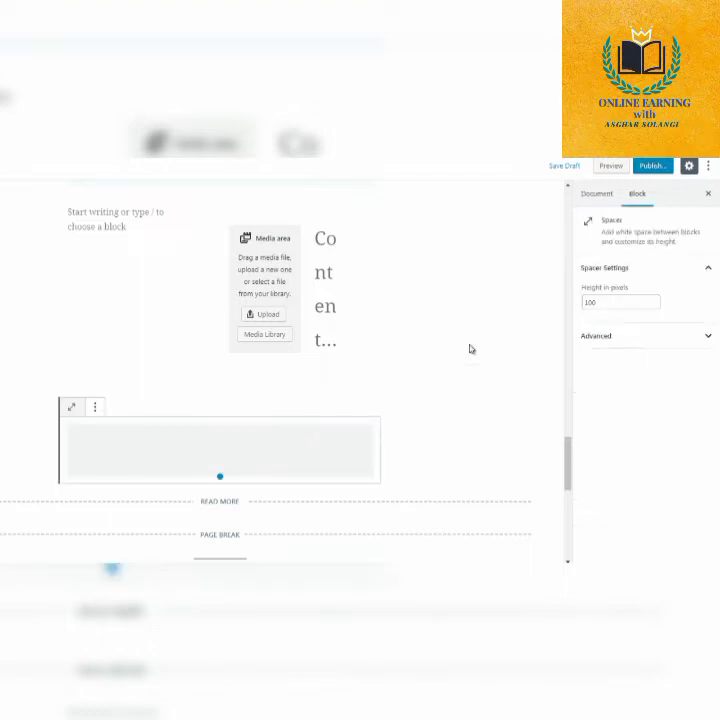
Set the spacer's height to 50 pixels and deselect the block.
{"action": "double_click", "coordinate": [590, 302]}
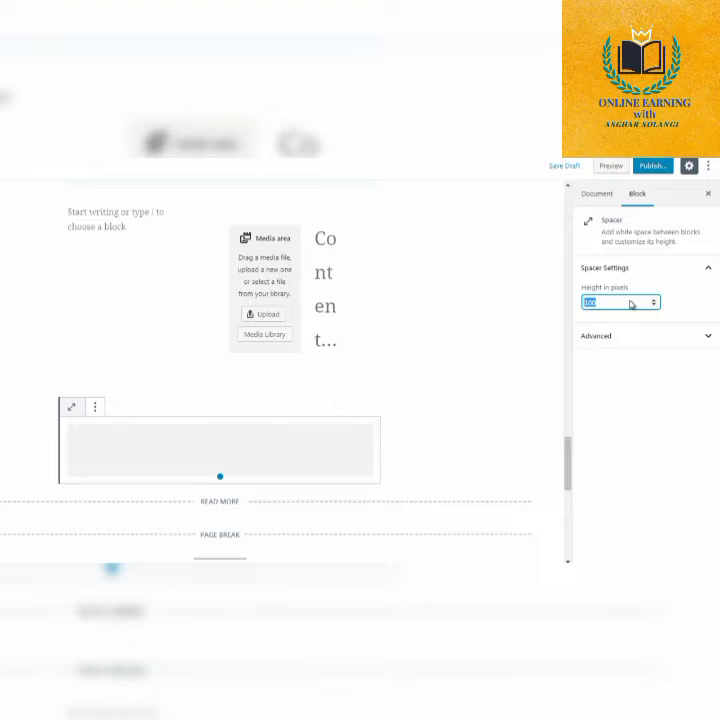
{"action": "type", "text": "50"}
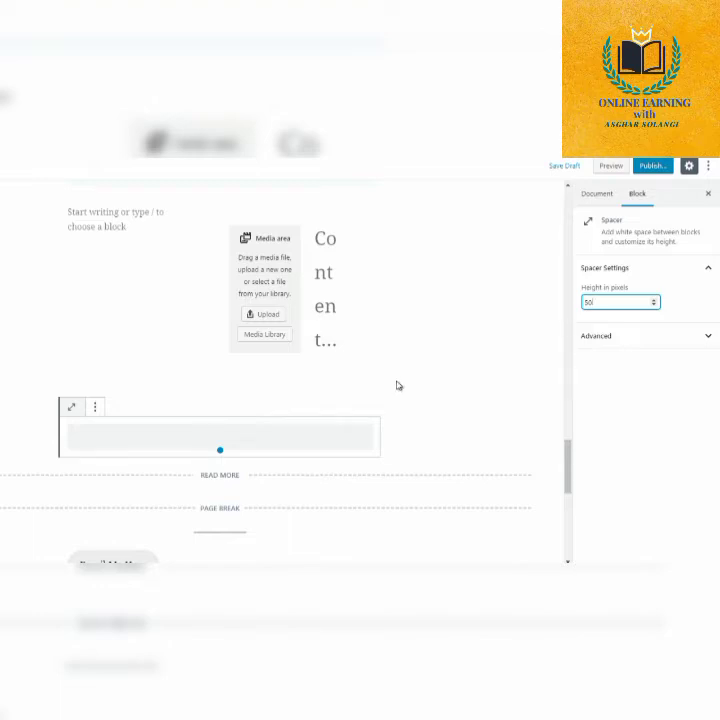
{"action": "left_click", "coordinate": [437, 392]}
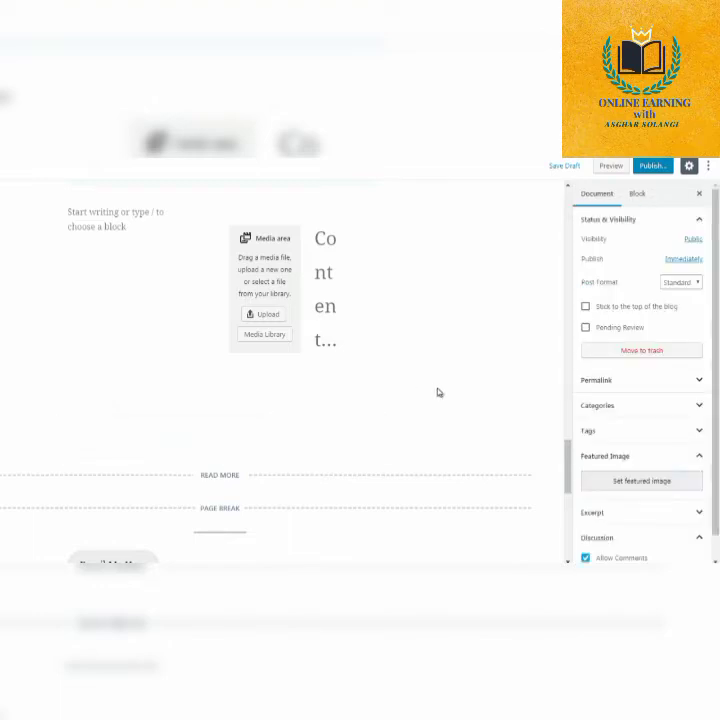
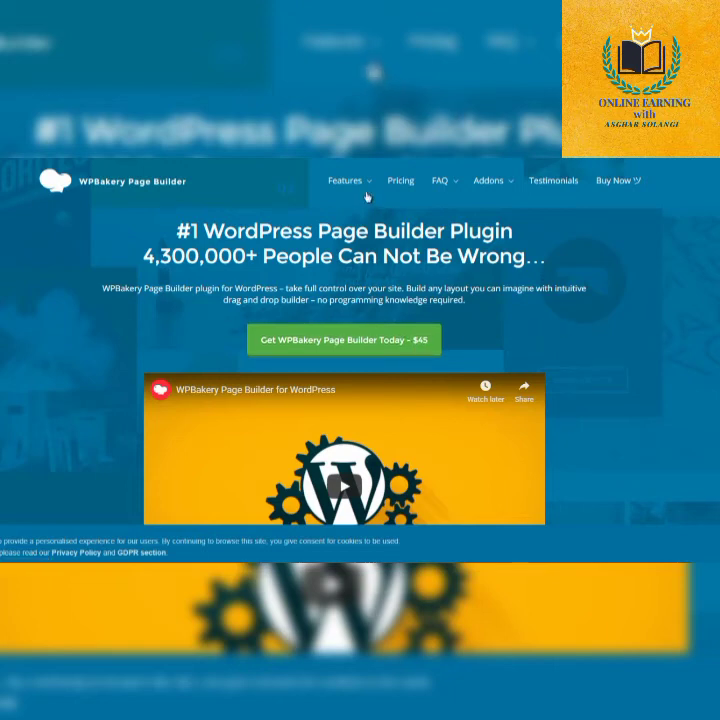
Look through the WPBakery Page Builder home page, from its themes and templates to its support and Advanced Grid Builder sections.
{"action": "scroll", "coordinate": [563, 300], "scroll_direction": "down", "scroll_amount": 5}
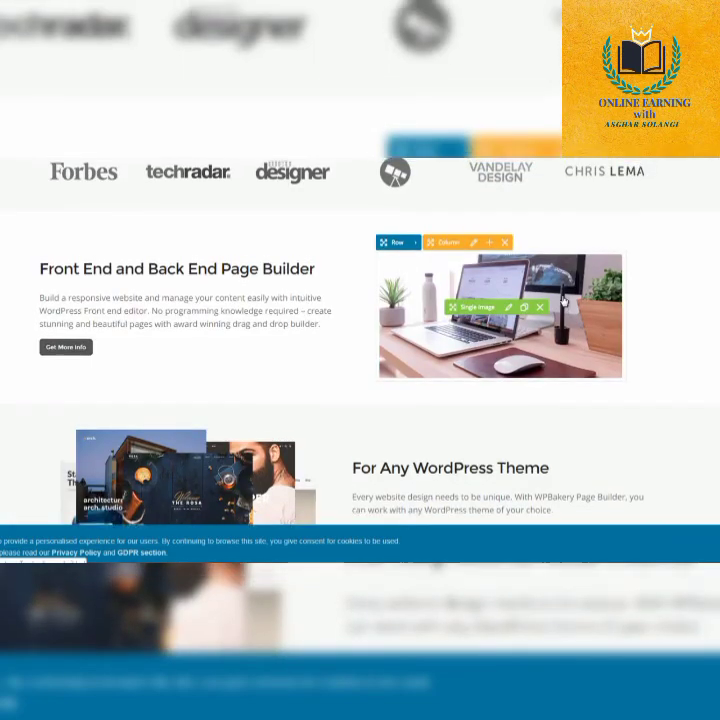
{"action": "scroll", "coordinate": [563, 300], "scroll_direction": "down", "scroll_amount": 2}
{"action": "scroll", "coordinate": [563, 300], "scroll_direction": "down", "scroll_amount": 1}
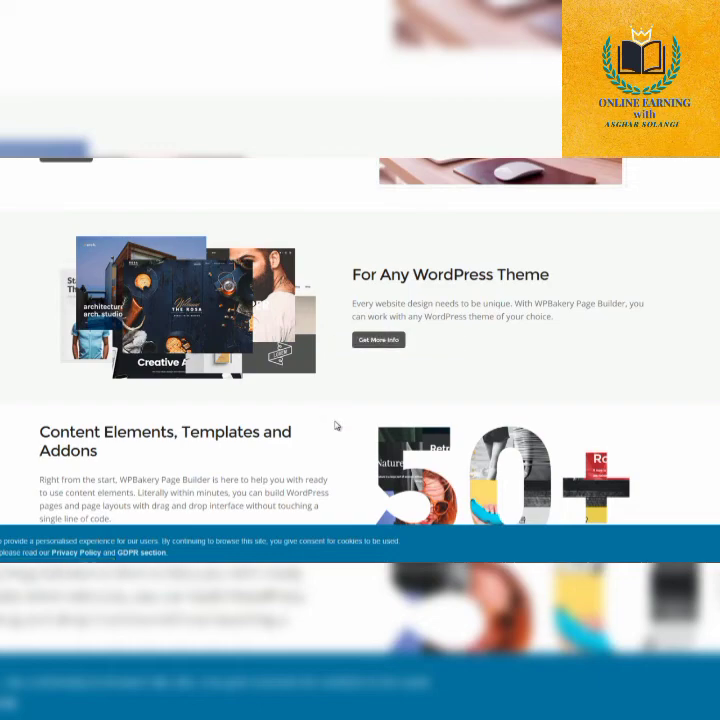
{"action": "scroll", "coordinate": [336, 426], "scroll_direction": "down", "scroll_amount": 4}
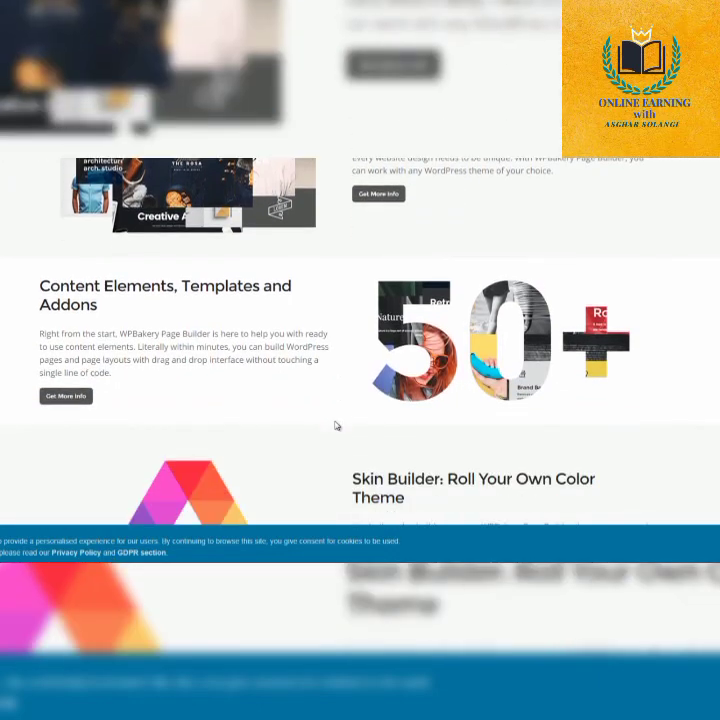
{"action": "scroll", "coordinate": [336, 426], "scroll_direction": "down", "scroll_amount": 4}
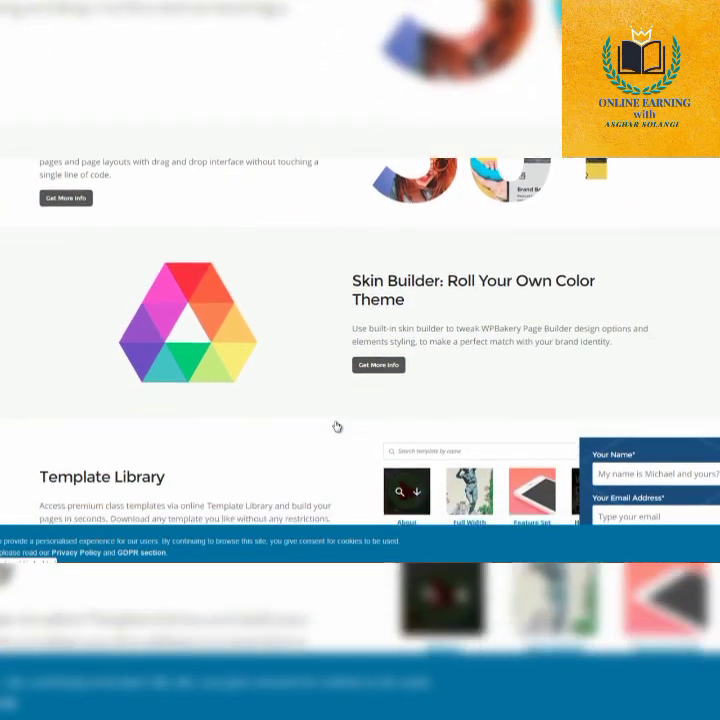
{"action": "scroll", "coordinate": [336, 426], "scroll_direction": "down", "scroll_amount": 3}
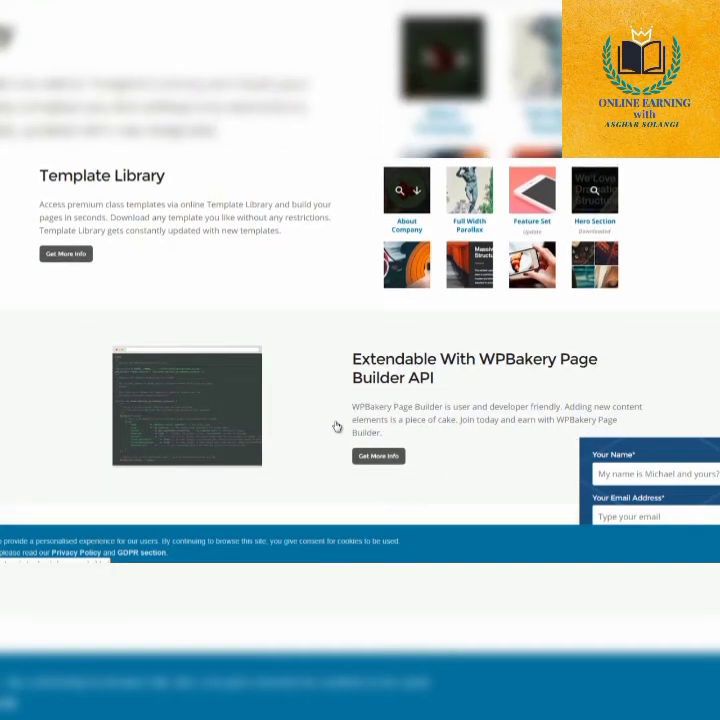
{"action": "scroll", "coordinate": [337, 427], "scroll_direction": "down", "scroll_amount": 5}
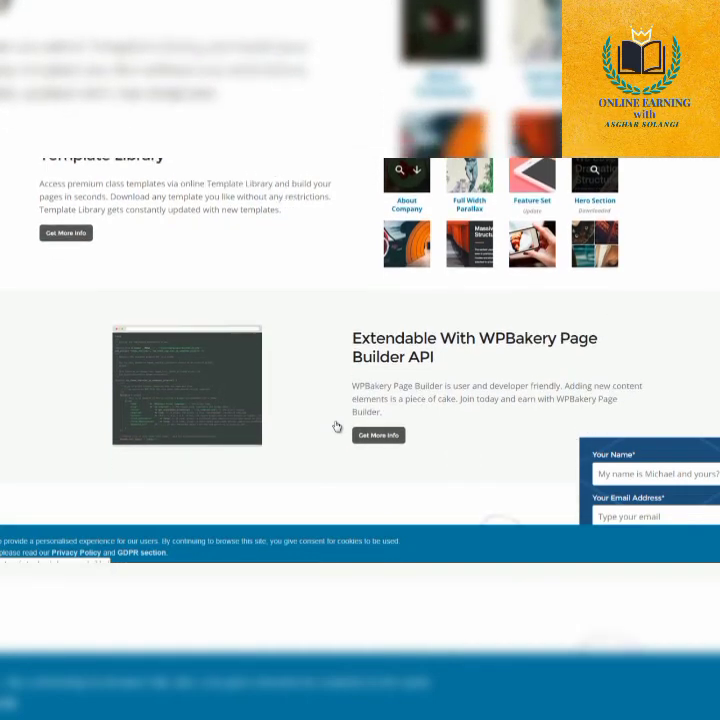
{"action": "scroll", "coordinate": [337, 427], "scroll_direction": "down", "scroll_amount": 4}
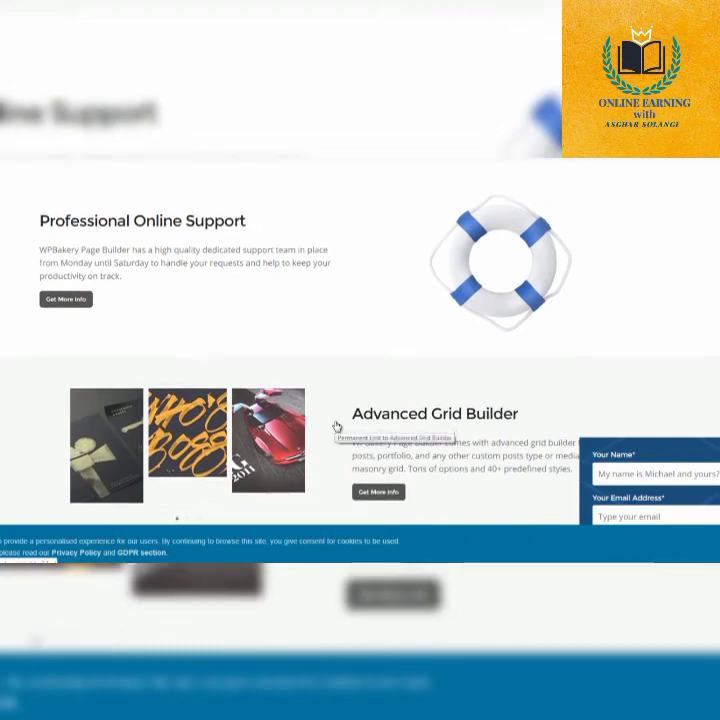
{"action": "scroll", "coordinate": [337, 427], "scroll_direction": "down", "scroll_amount": 10}
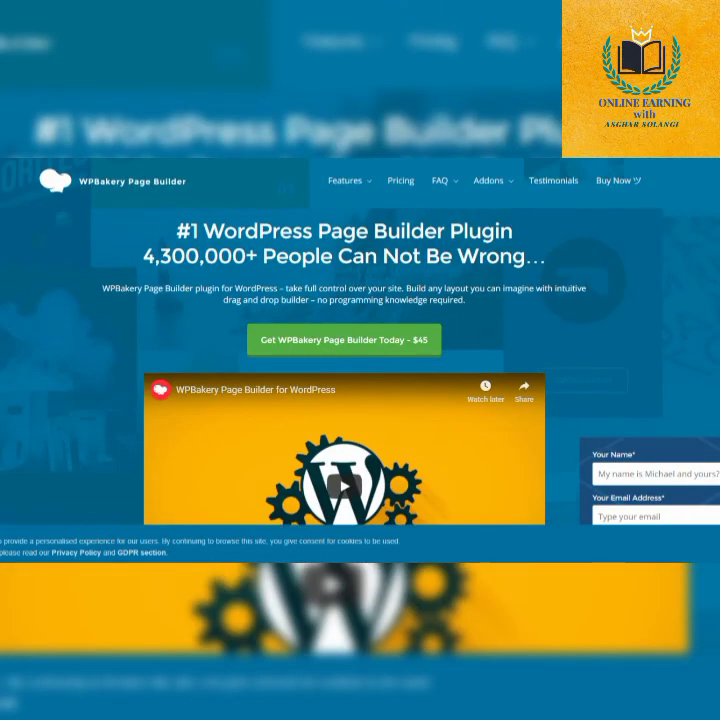
{"action": "mouse_move", "coordinate": [359, 183]}
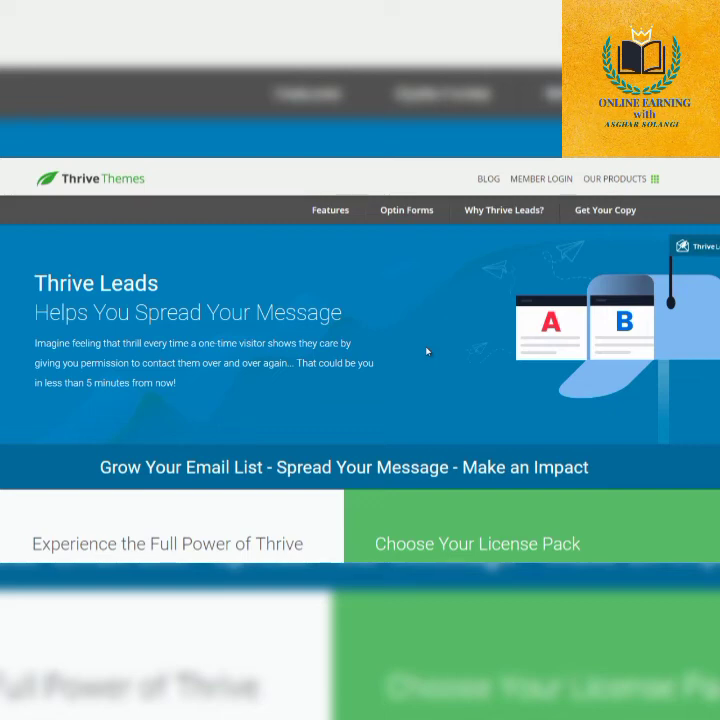
Review the Thrive Leads sales page, including its license packs, satisfaction agreement, customer reviews, FAQ and feature list.
{"action": "left_click_drag", "start_coordinate": [376, 364], "coordinate": [34, 280]}
{"action": "scroll", "coordinate": [360, 360], "scroll_direction": "down", "scroll_amount": 5}
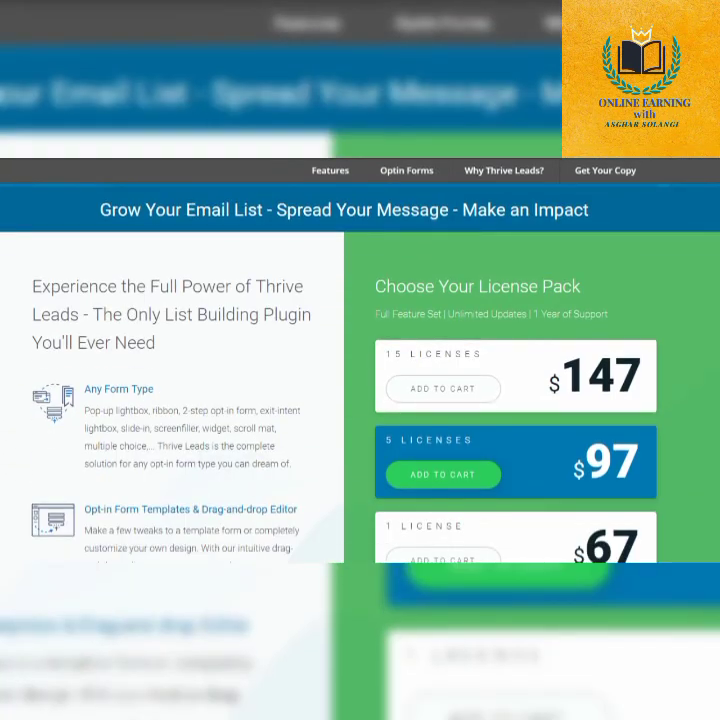
{"action": "scroll", "coordinate": [360, 360], "scroll_direction": "down", "scroll_amount": 3}
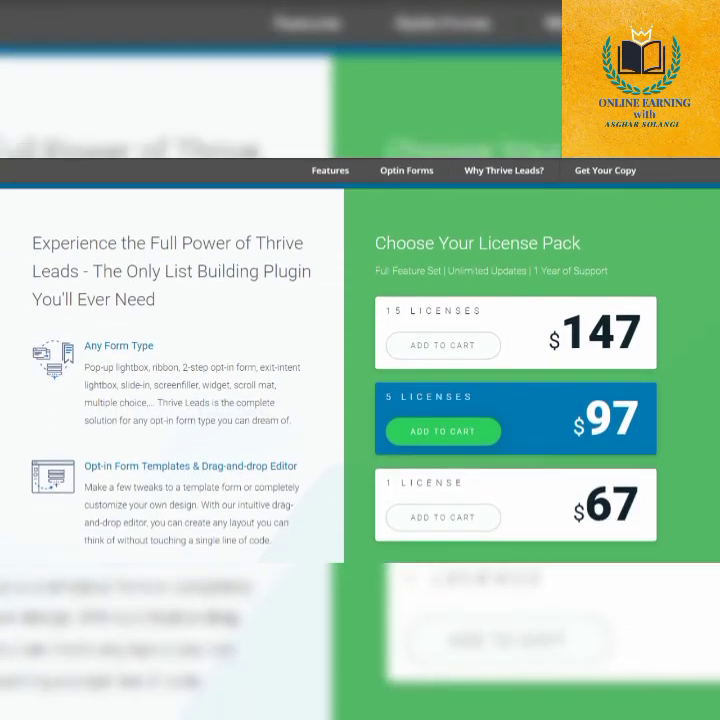
{"action": "scroll", "coordinate": [360, 360], "scroll_direction": "down", "scroll_amount": 2}
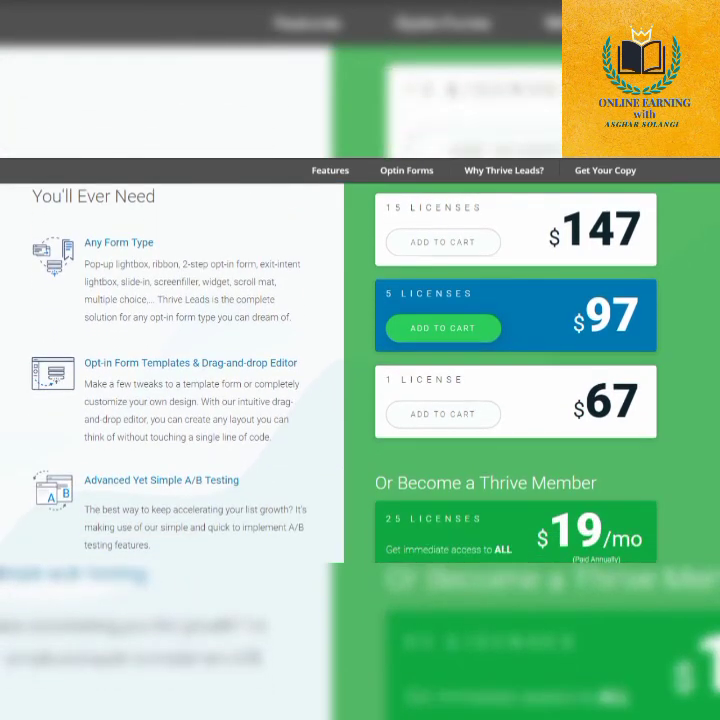
{"action": "scroll", "coordinate": [360, 360], "scroll_direction": "down", "scroll_amount": 1}
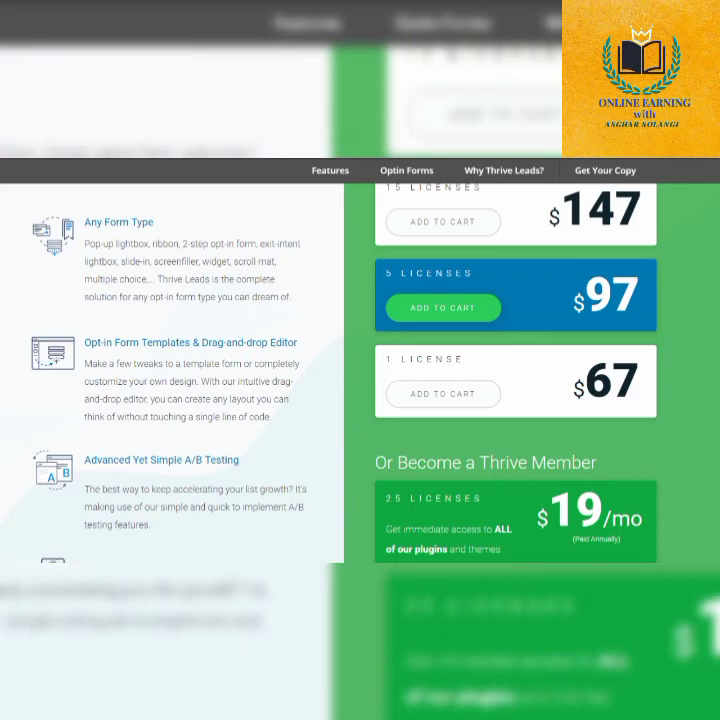
{"action": "scroll", "coordinate": [360, 372], "scroll_direction": "down", "scroll_amount": 6}
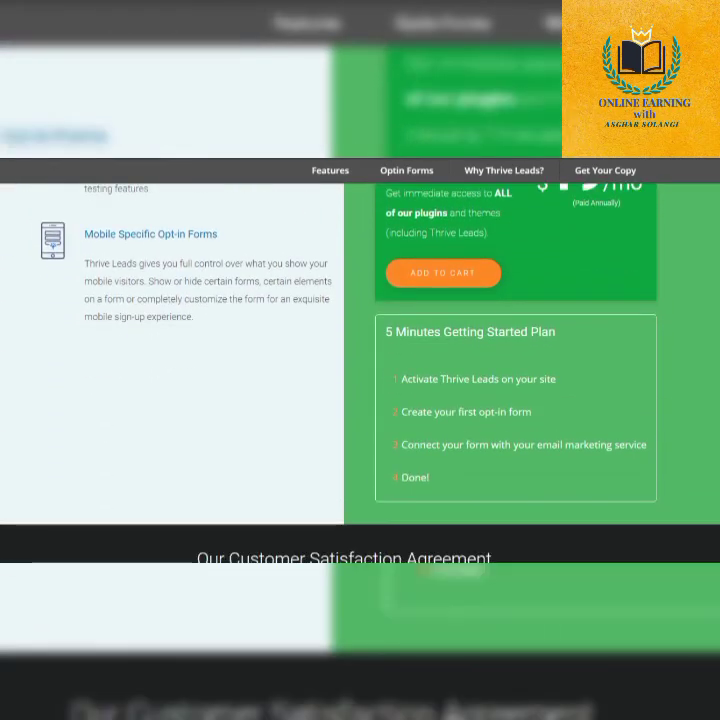
{"action": "scroll", "coordinate": [360, 340], "scroll_direction": "down", "scroll_amount": 2}
{"action": "scroll", "coordinate": [360, 372], "scroll_direction": "down", "scroll_amount": 1}
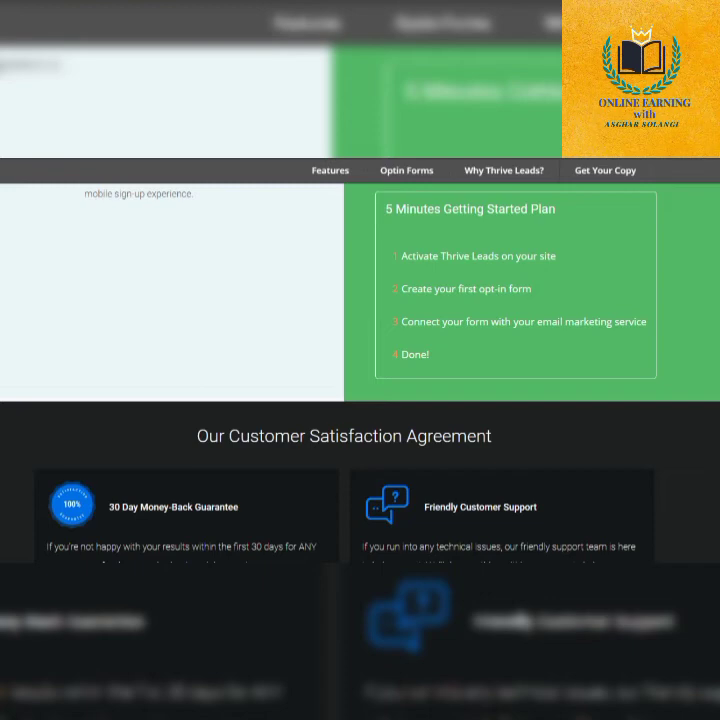
{"action": "scroll", "coordinate": [360, 360], "scroll_direction": "down", "scroll_amount": 5}
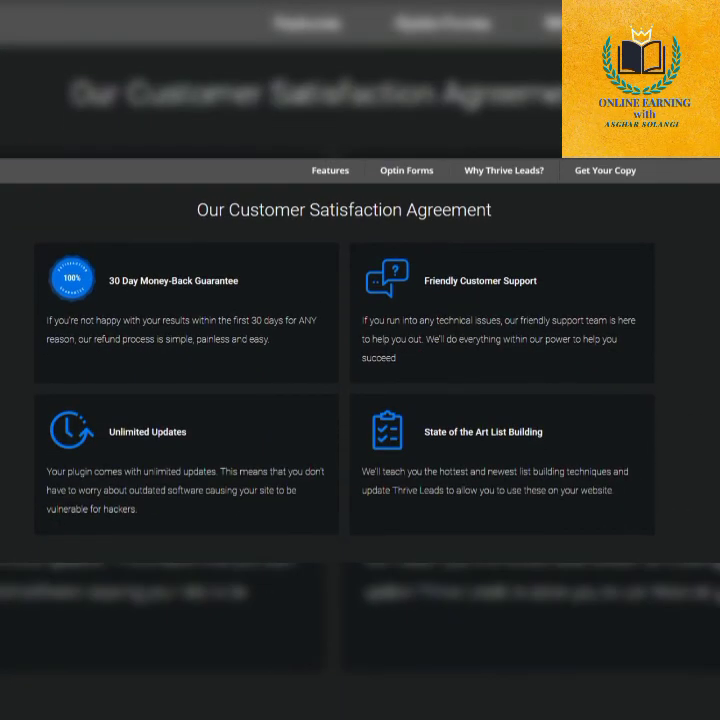
{"action": "scroll", "coordinate": [360, 400], "scroll_direction": "down", "scroll_amount": 7}
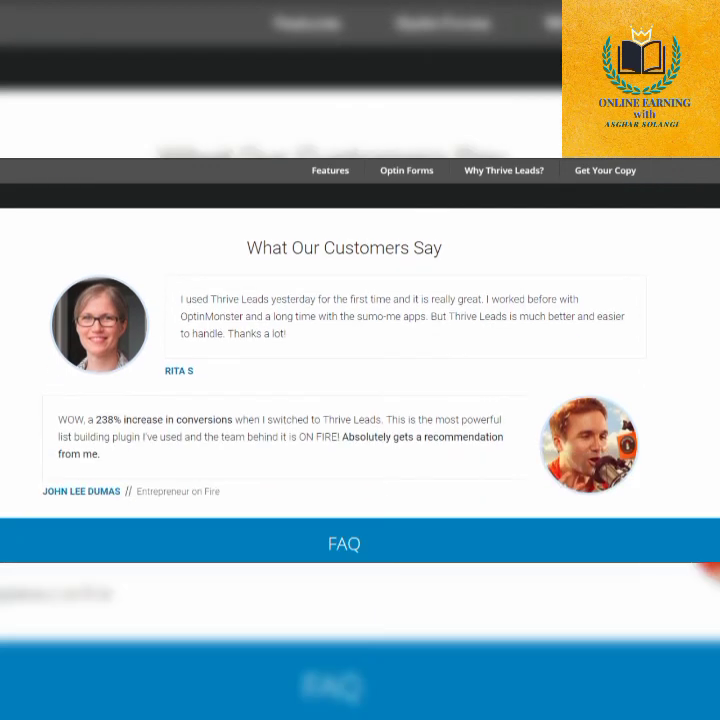
{"action": "scroll", "coordinate": [360, 400], "scroll_direction": "down", "scroll_amount": 5}
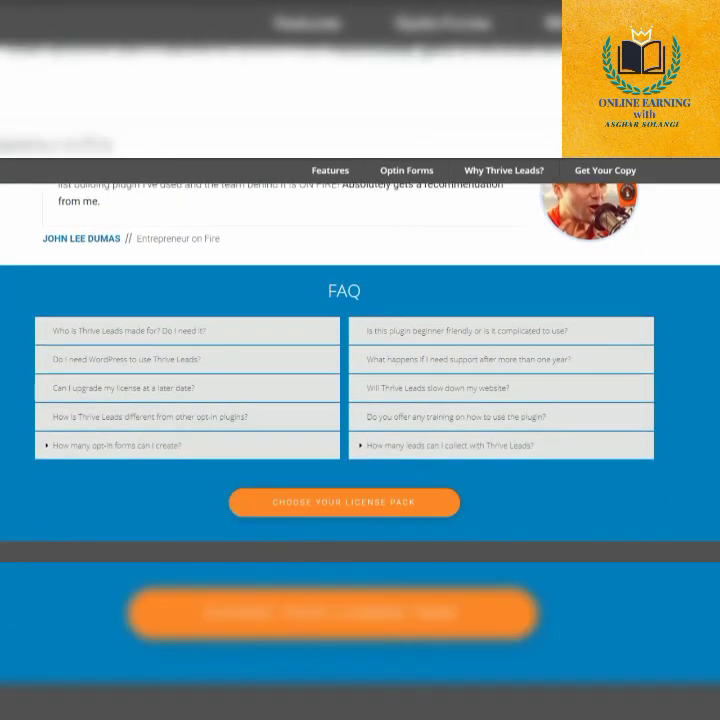
{"action": "scroll", "coordinate": [360, 400], "scroll_direction": "down", "scroll_amount": 7}
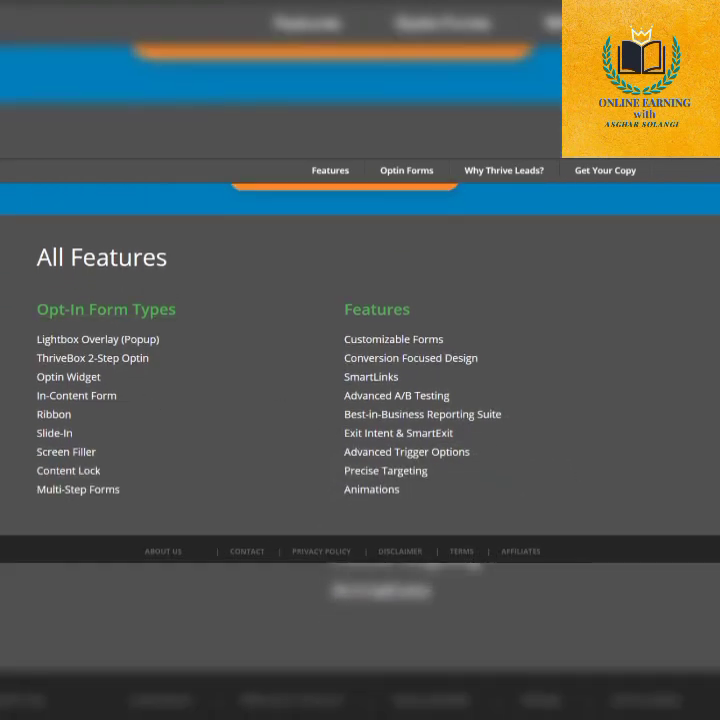
{"action": "scroll", "coordinate": [360, 360], "scroll_direction": "up", "scroll_amount": 20}
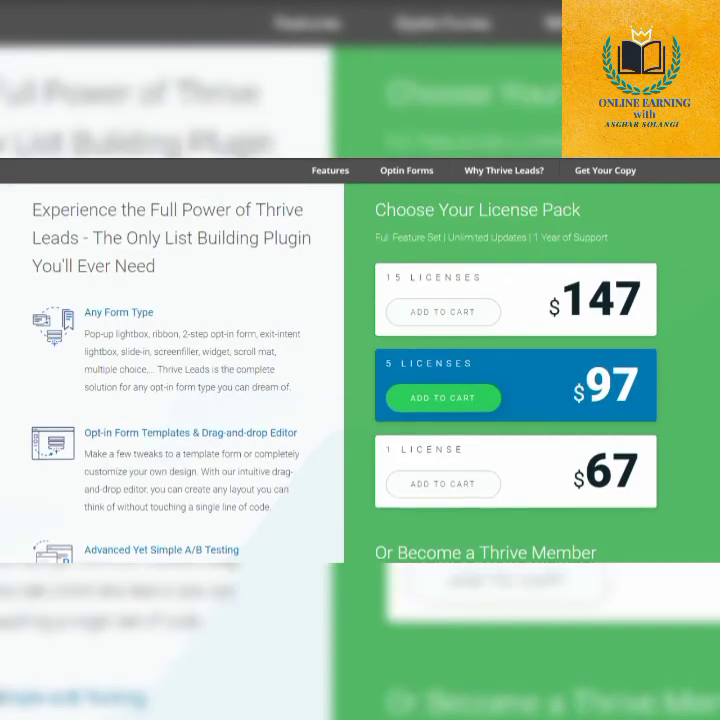
{"action": "scroll", "coordinate": [360, 360], "scroll_direction": "down", "scroll_amount": 3}
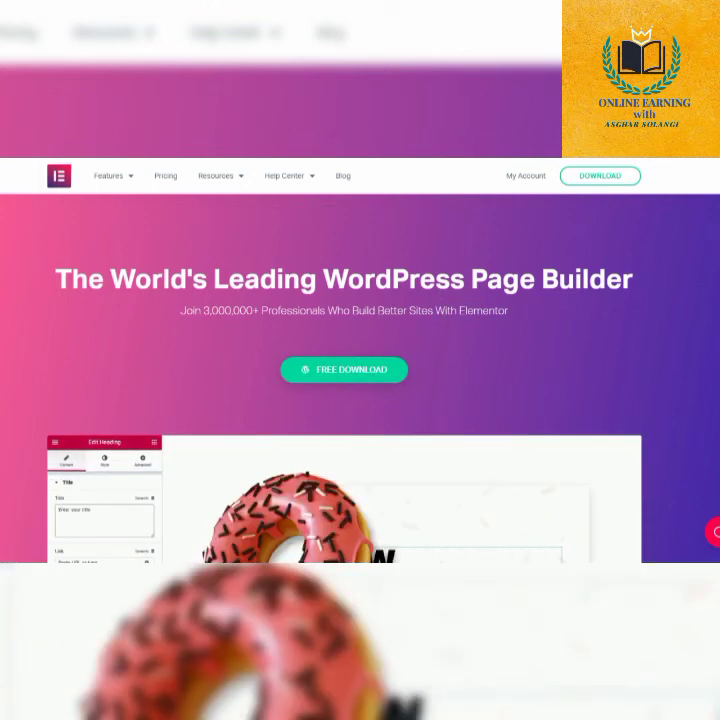
Examine the Elementor home page, including its page builder demo and the section on design for professionals.
{"action": "scroll", "coordinate": [344, 378], "scroll_direction": "down", "scroll_amount": 3}
{"action": "scroll", "coordinate": [344, 378], "scroll_direction": "down", "scroll_amount": 3}
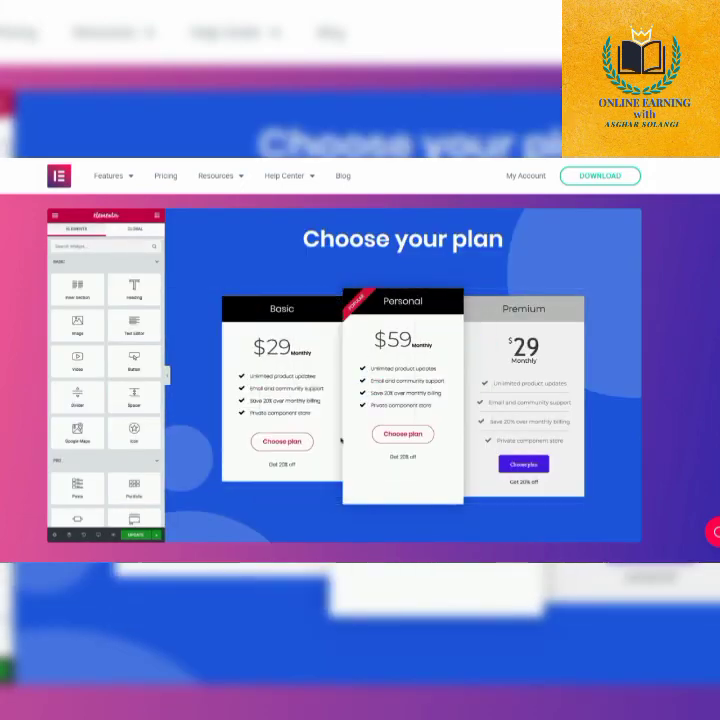
{"action": "scroll", "coordinate": [344, 378], "scroll_direction": "down", "scroll_amount": 2}
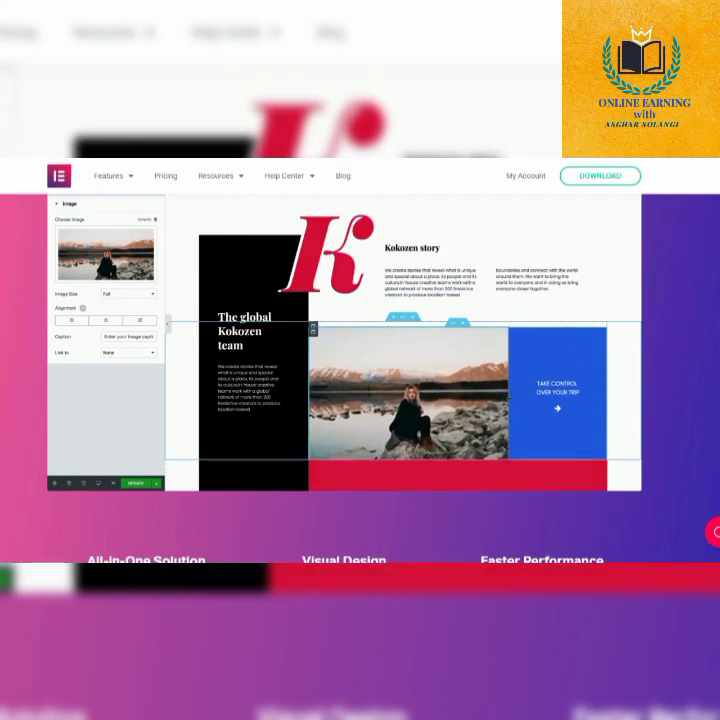
{"action": "scroll", "coordinate": [360, 450], "scroll_direction": "down", "scroll_amount": 5}
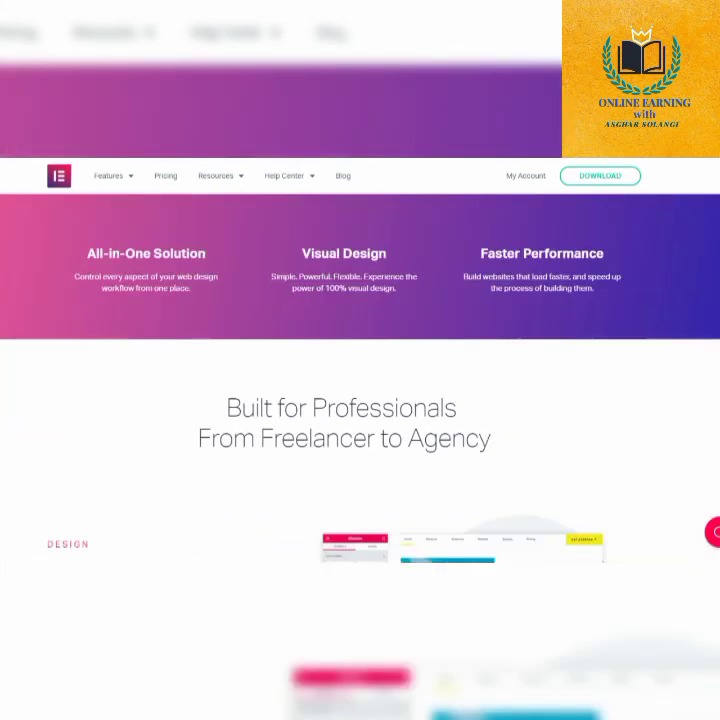
{"action": "scroll", "coordinate": [360, 450], "scroll_direction": "down", "scroll_amount": 3}
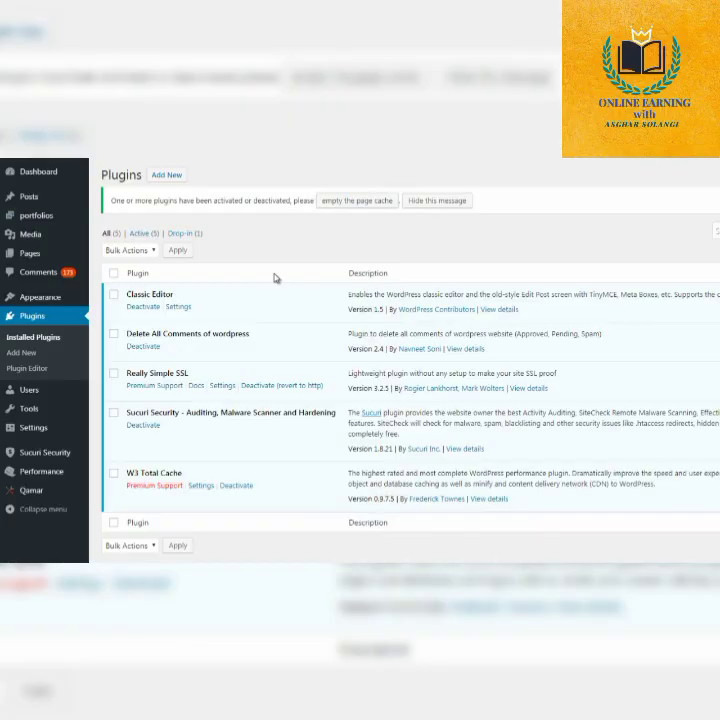
Deactivate the Classic Editor plugin in WordPress and open the page for adding new plugins.
{"action": "left_click", "coordinate": [135, 309]}
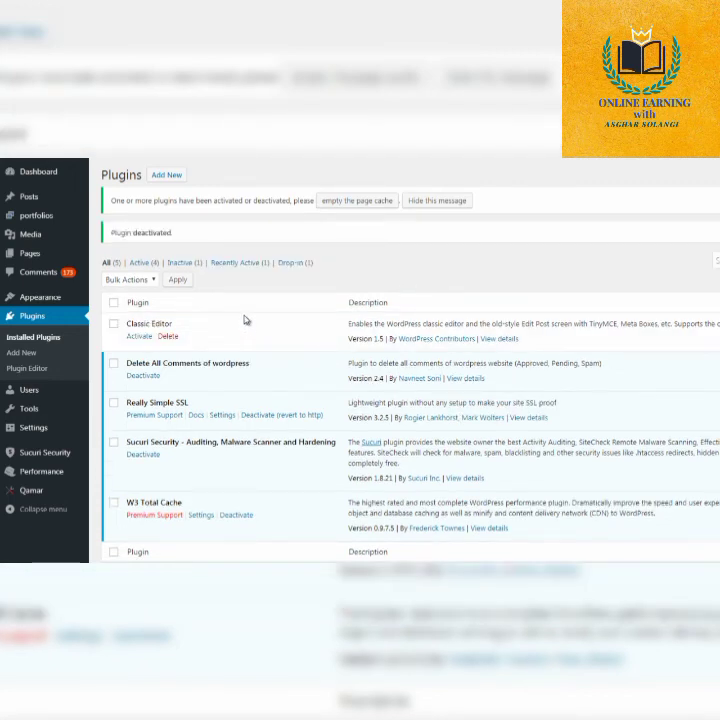
{"action": "left_click", "coordinate": [164, 180]}
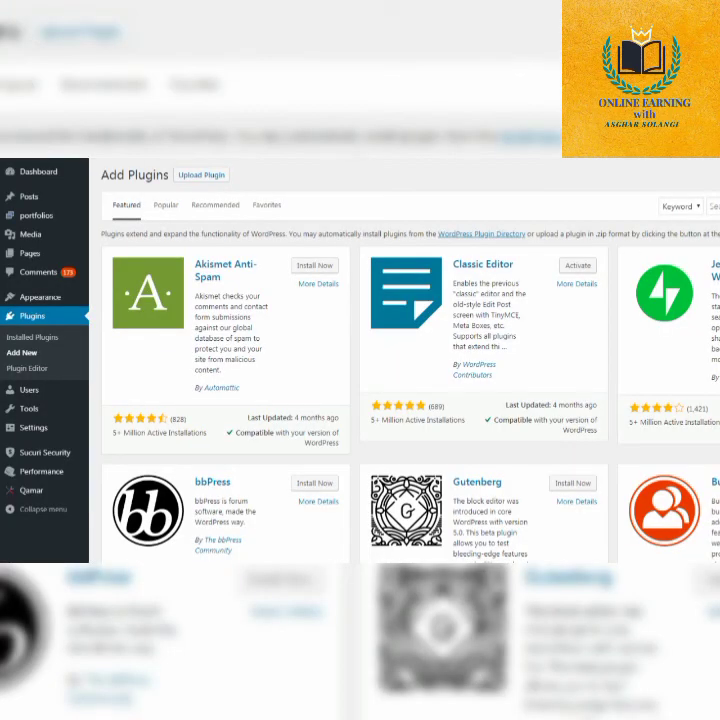
Search the available plugins for "elementor", and install and activate Elementor Page Builder.
{"action": "left_click", "coordinate": [714, 206]}
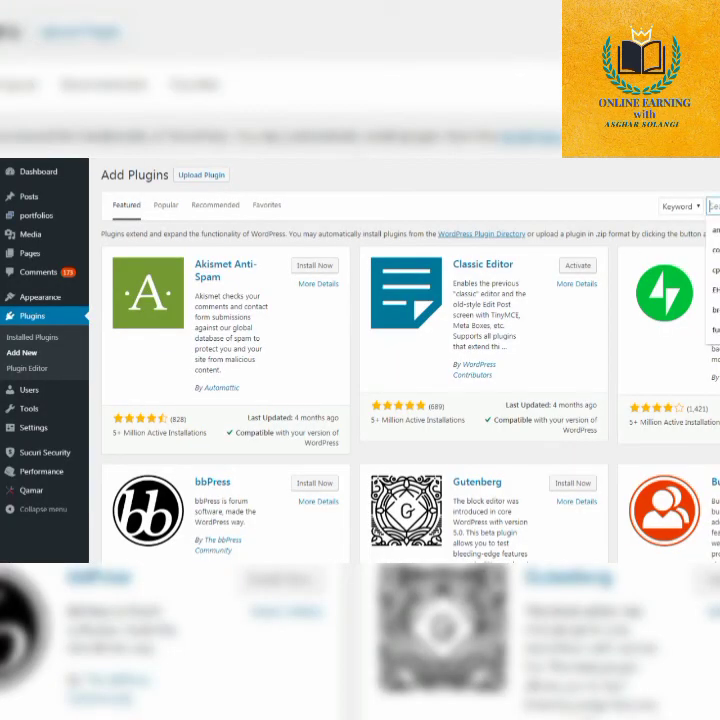
{"action": "type", "text": "ele"}
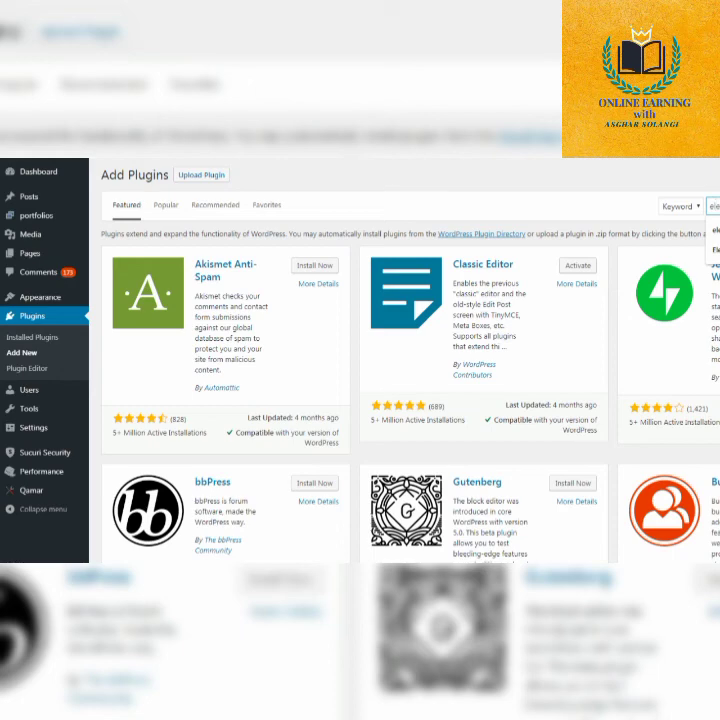
{"action": "key", "text": "Return"}
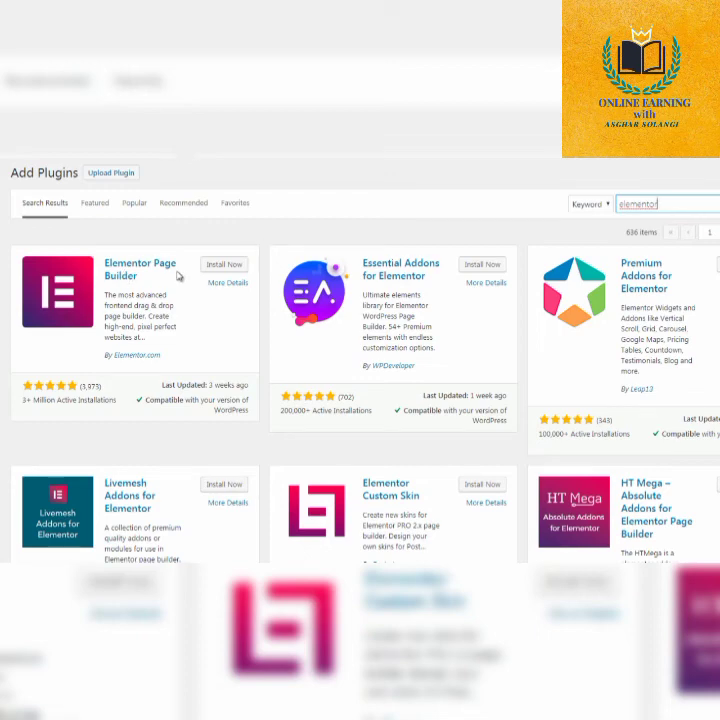
{"action": "left_click", "coordinate": [220, 266]}
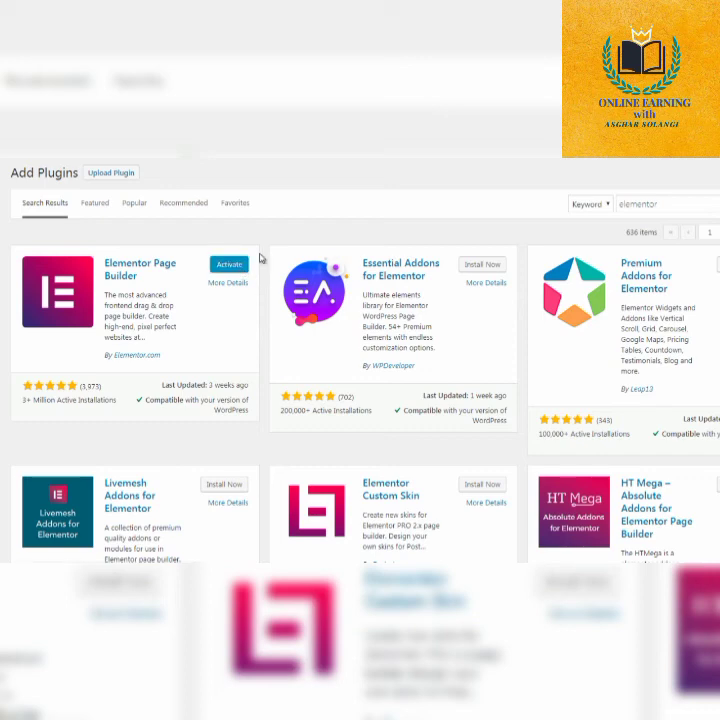
{"action": "left_click", "coordinate": [229, 264]}
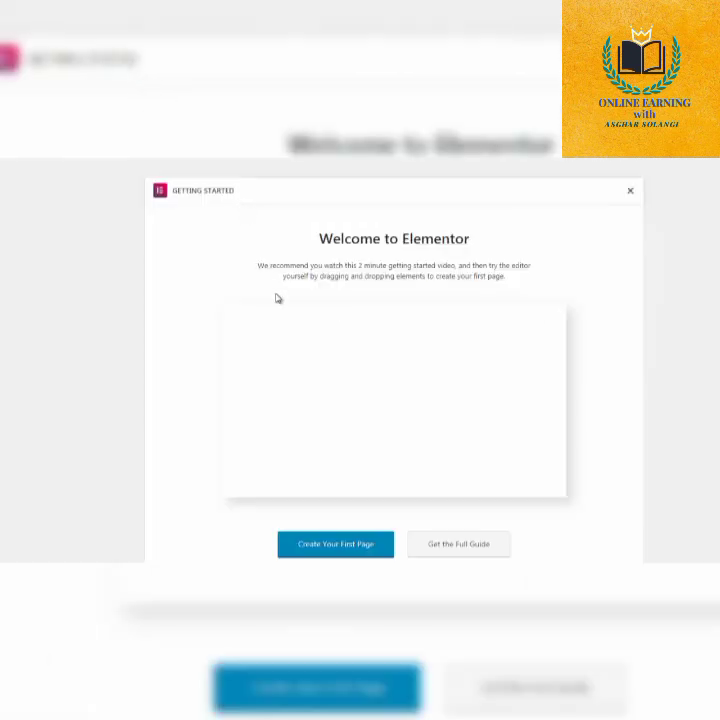
Create the first Elementor page from the Getting Started welcome screen.
{"action": "left_click_drag", "start_coordinate": [719, 268], "coordinate": [719, 312]}
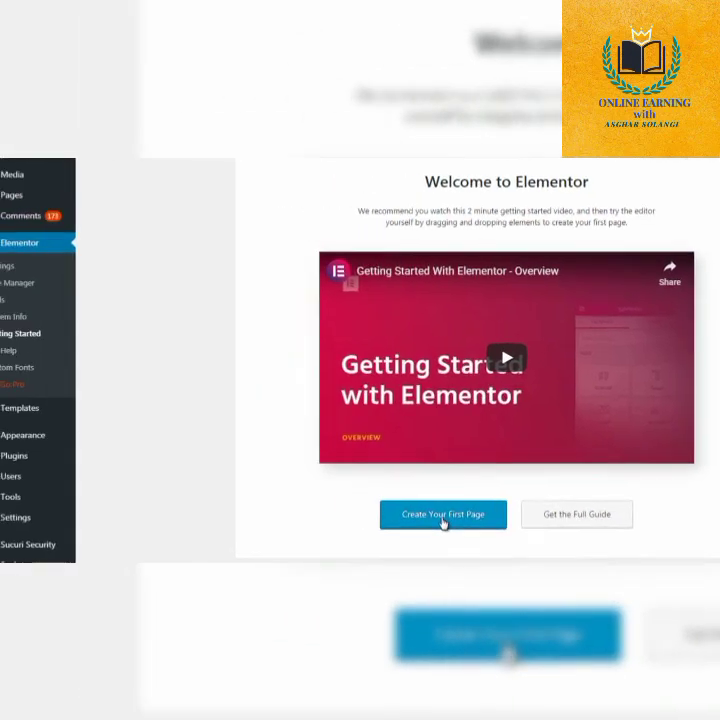
{"action": "left_click", "coordinate": [443, 514]}
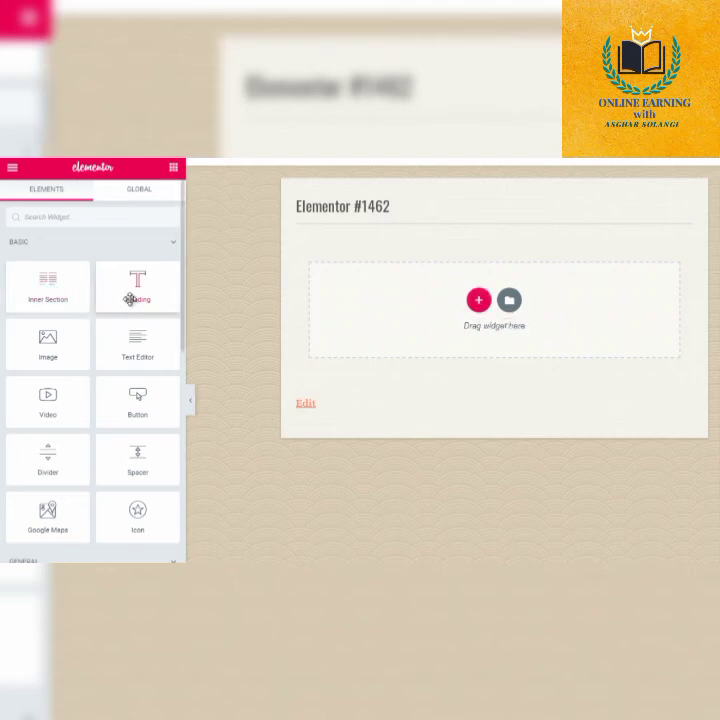
Look through the basic and general widgets and add a Progress Bar widget to the empty page.
{"action": "left_click_drag", "start_coordinate": [183, 317], "coordinate": [183, 338]}
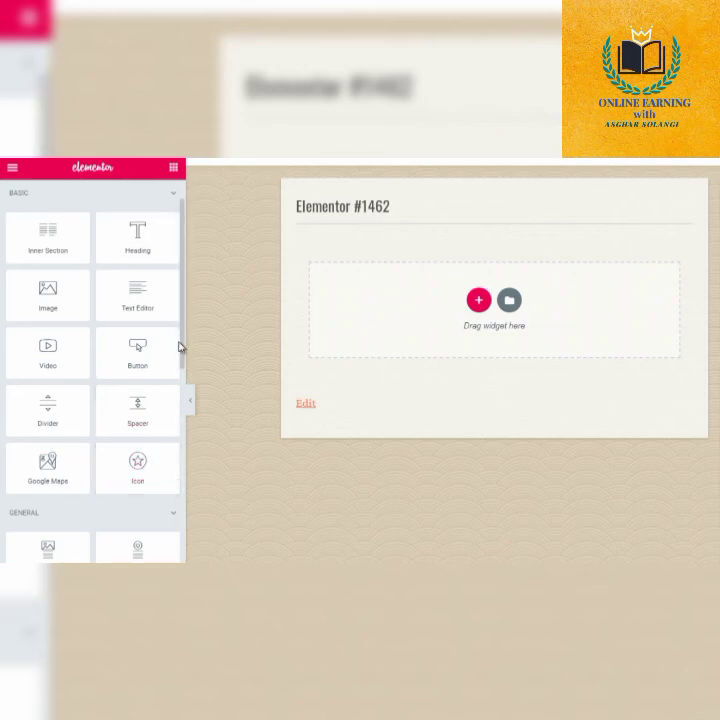
{"action": "left_click_drag", "start_coordinate": [182, 357], "coordinate": [182, 397]}
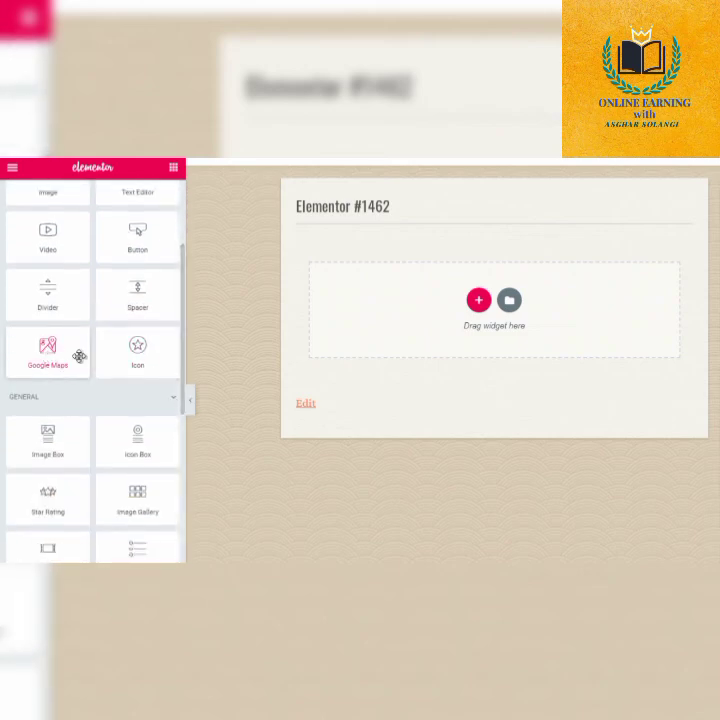
{"action": "left_click_drag", "start_coordinate": [182, 349], "coordinate": [182, 402]}
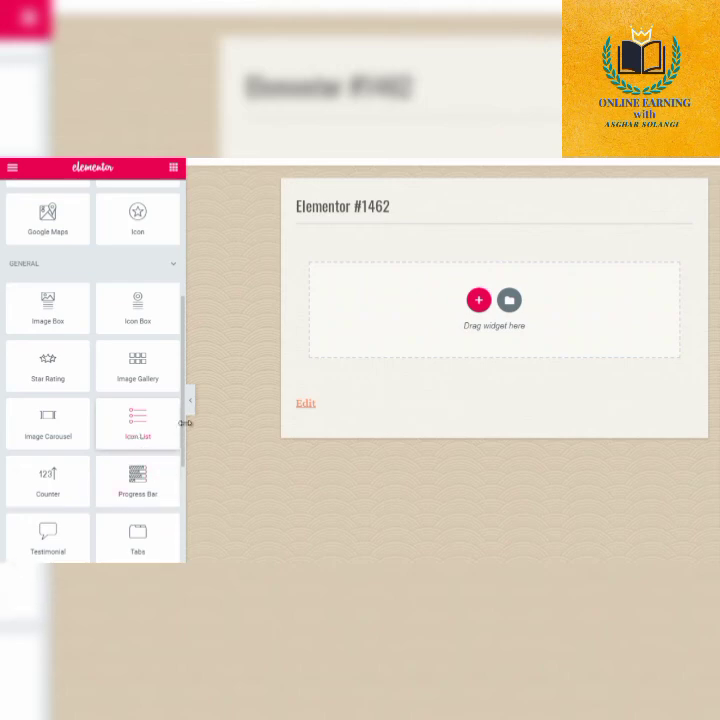
{"action": "left_click_drag", "start_coordinate": [181, 428], "coordinate": [182, 461]}
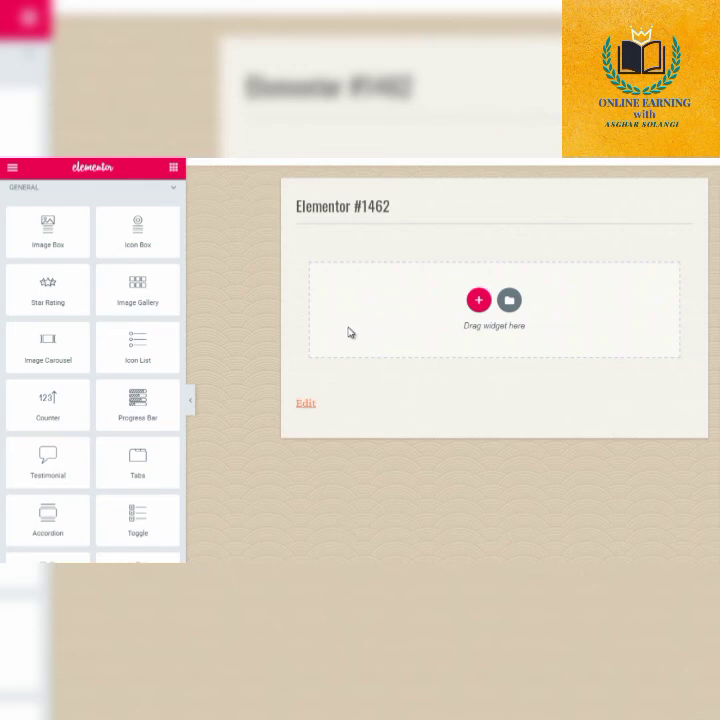
{"action": "left_click_drag", "start_coordinate": [156, 408], "coordinate": [500, 300]}
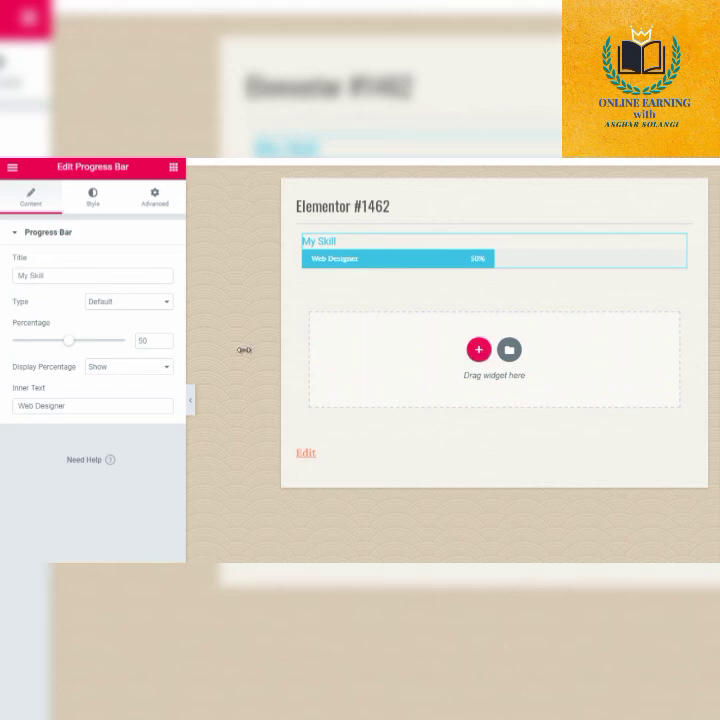
Add a section with two equal columns below the progress bar and place a Heading widget in its first column.
{"action": "left_click", "coordinate": [479, 351]}
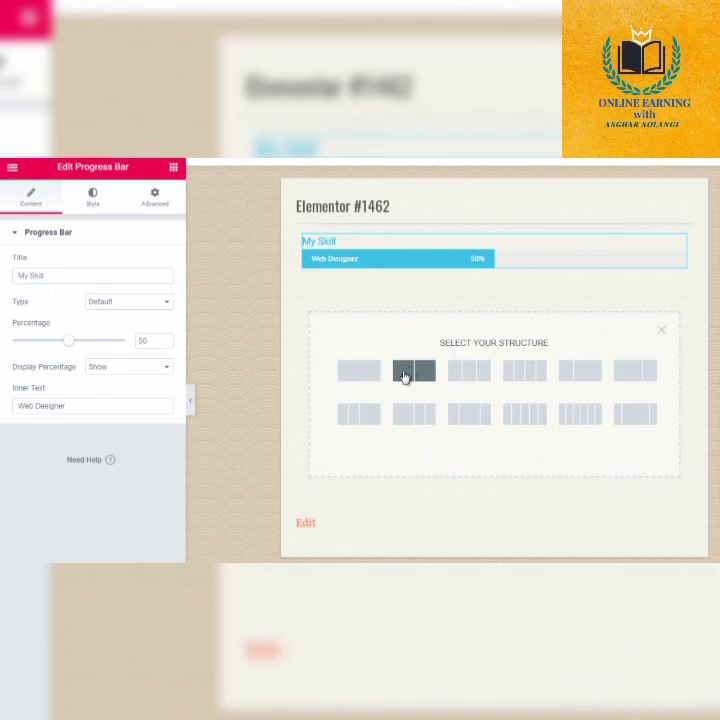
{"action": "left_click", "coordinate": [404, 376]}
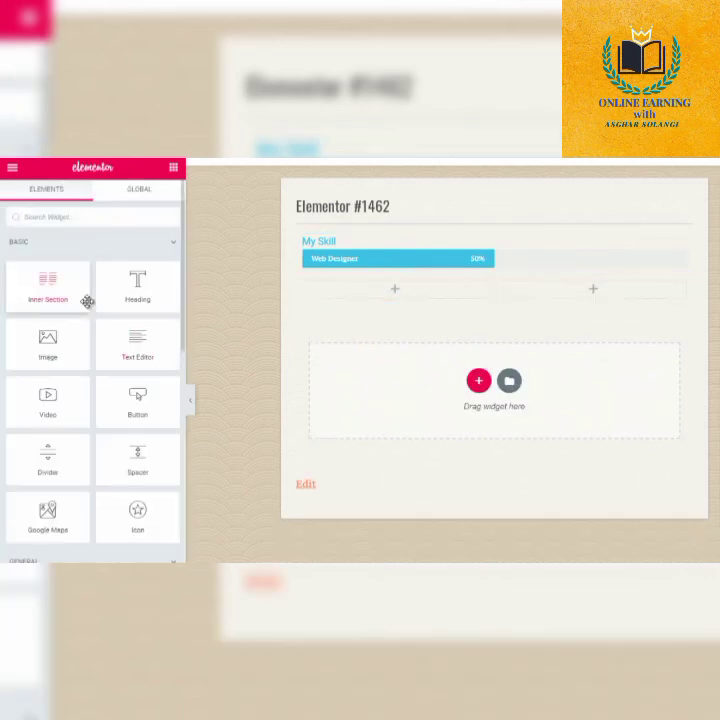
{"action": "left_click_drag", "start_coordinate": [151, 290], "coordinate": [357, 296]}
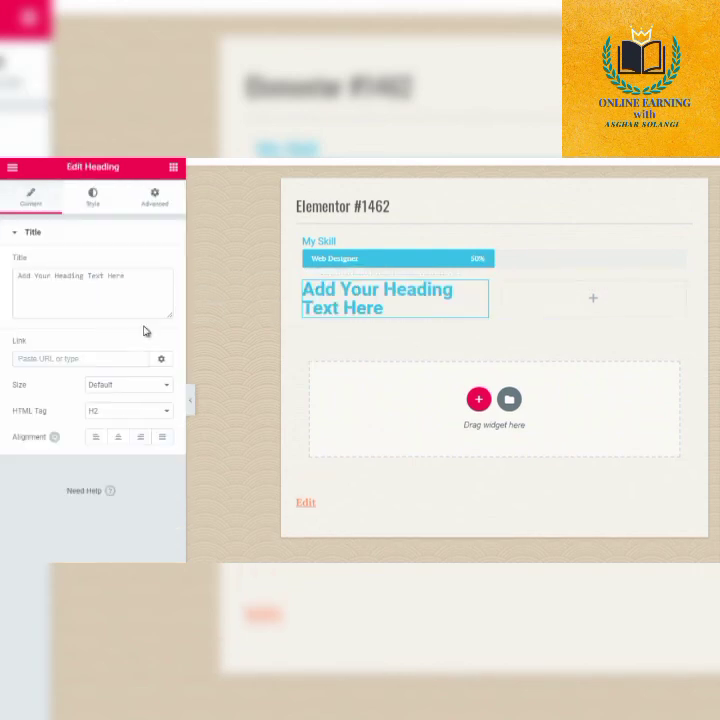
Return to the widget list and place an Image widget in the empty second column beside the heading.
{"action": "left_click", "coordinate": [12, 167]}
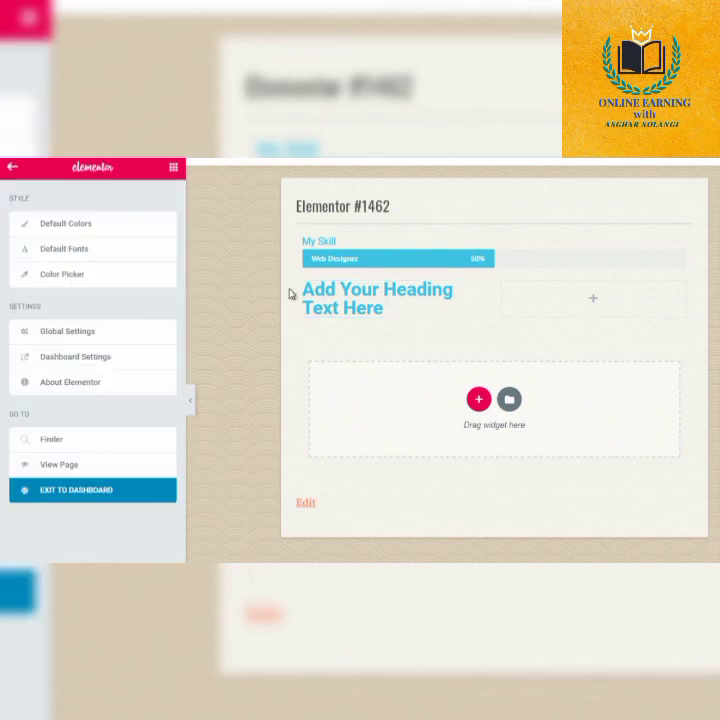
{"action": "left_click", "coordinate": [595, 299]}
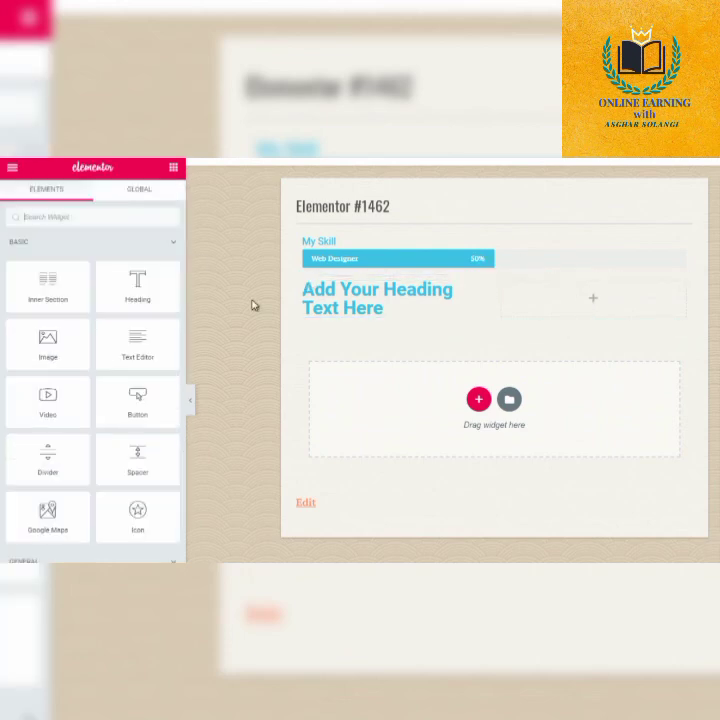
{"action": "left_click_drag", "start_coordinate": [53, 350], "coordinate": [557, 302]}
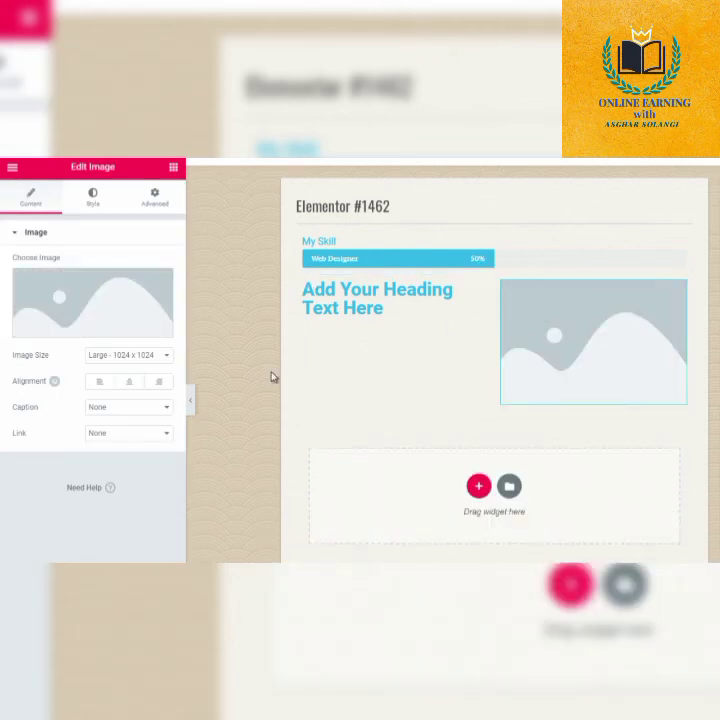
Delete the progress bar section and the two-column section from the page.
{"action": "left_click", "coordinate": [252, 372]}
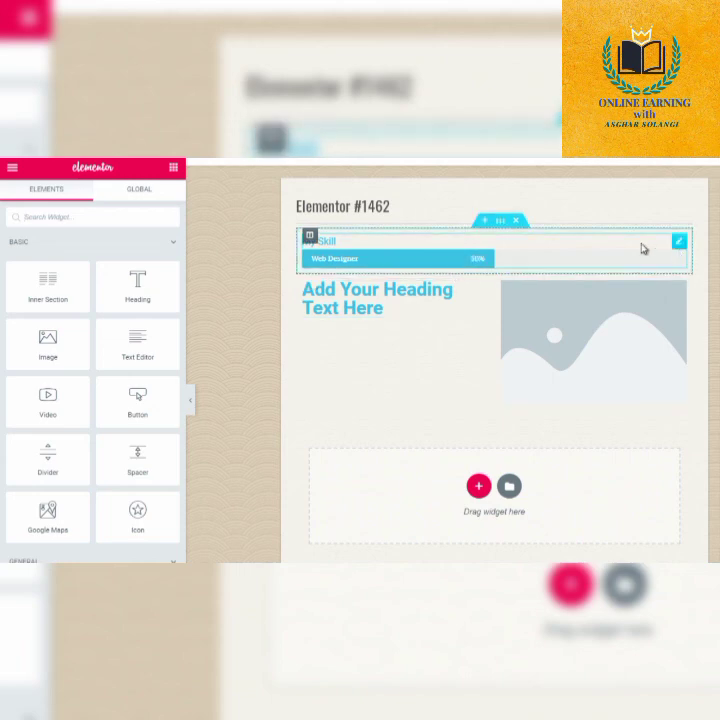
{"action": "left_click", "coordinate": [517, 223]}
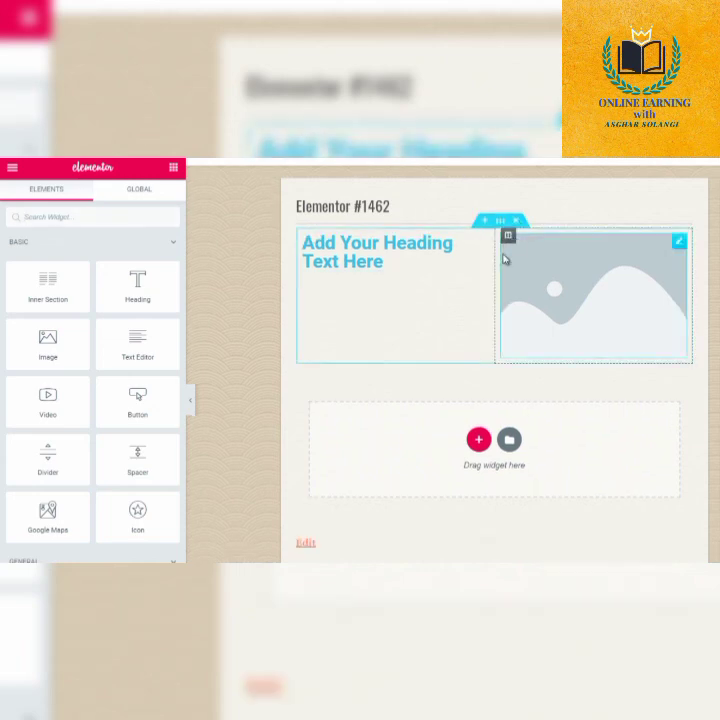
{"action": "left_click", "coordinate": [516, 220]}
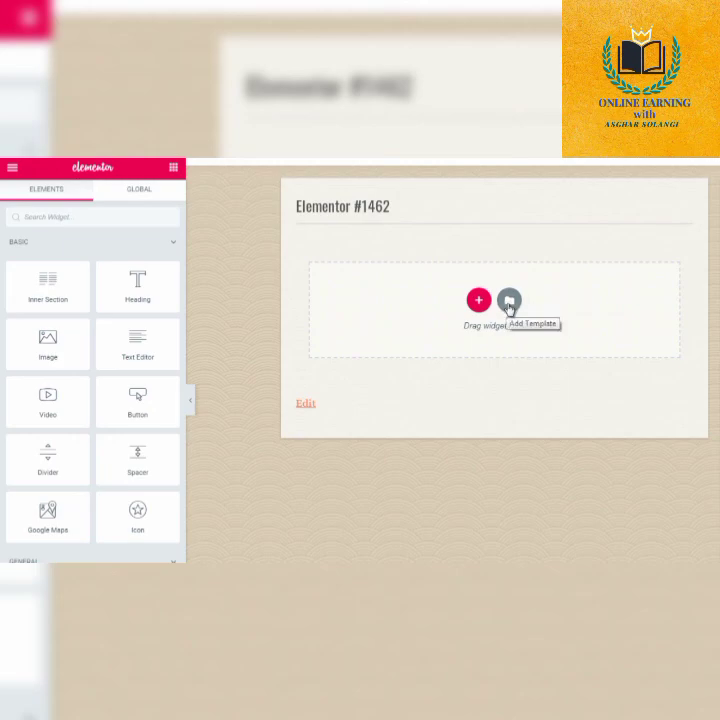
Open the template library, check the ready-made block templates and return to the page templates.
{"action": "left_click", "coordinate": [509, 302]}
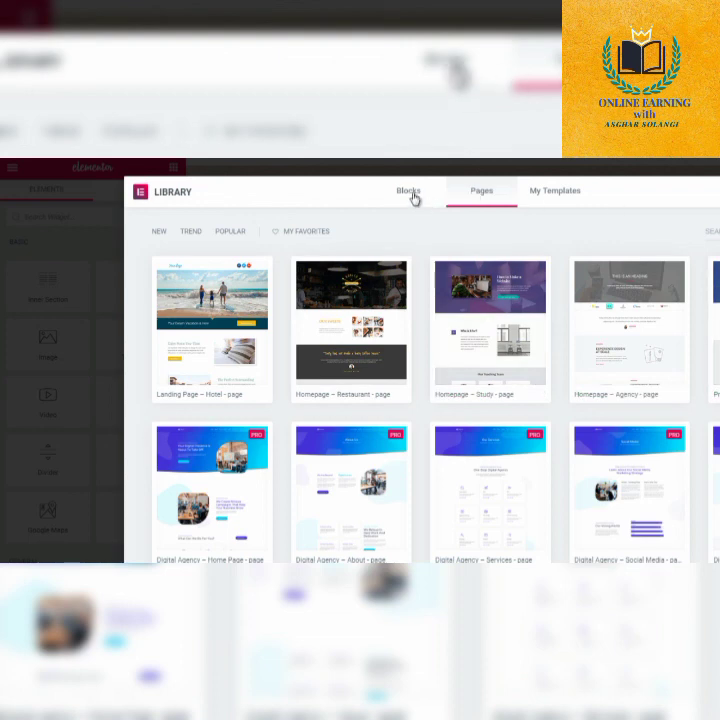
{"action": "left_click", "coordinate": [549, 198]}
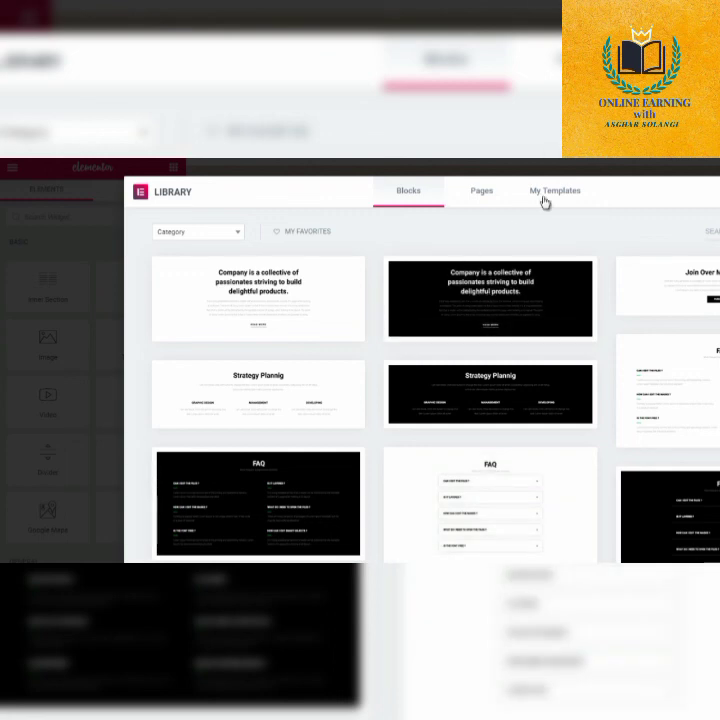
{"action": "left_click", "coordinate": [482, 196]}
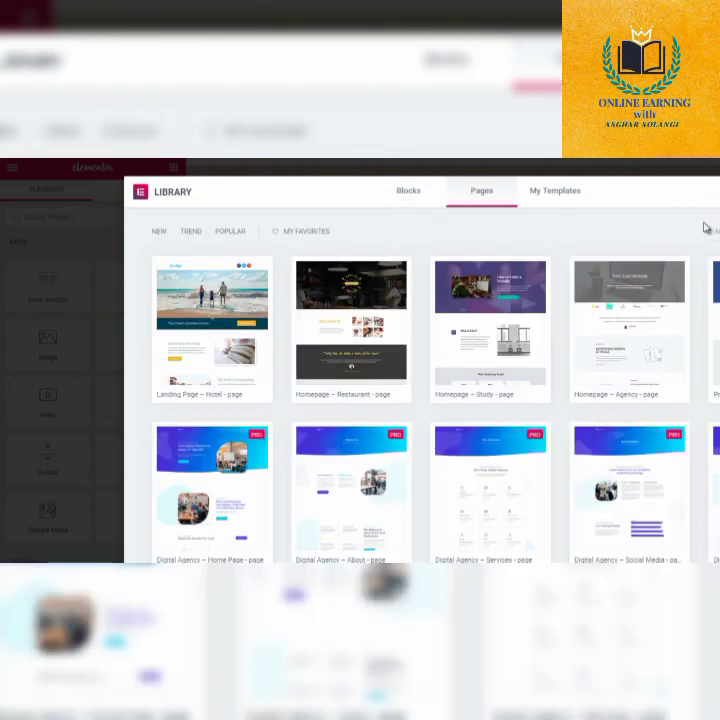
Browse the page templates in the library, including the landing page, contact, services, pricing and shop designs.
{"action": "scroll", "coordinate": [430, 390], "scroll_direction": "down", "scroll_amount": 10}
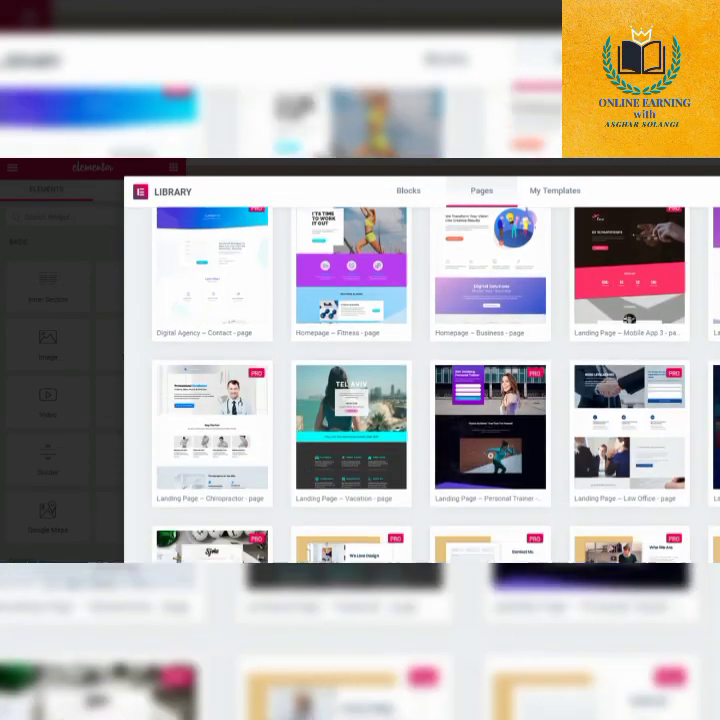
{"action": "scroll", "coordinate": [420, 390], "scroll_direction": "down", "scroll_amount": 10}
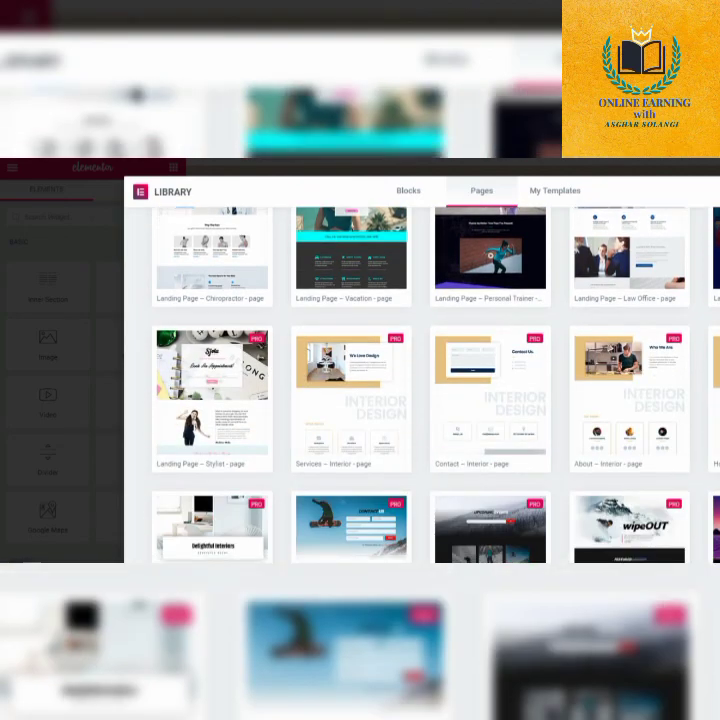
{"action": "scroll", "coordinate": [420, 390], "scroll_direction": "down", "scroll_amount": 10}
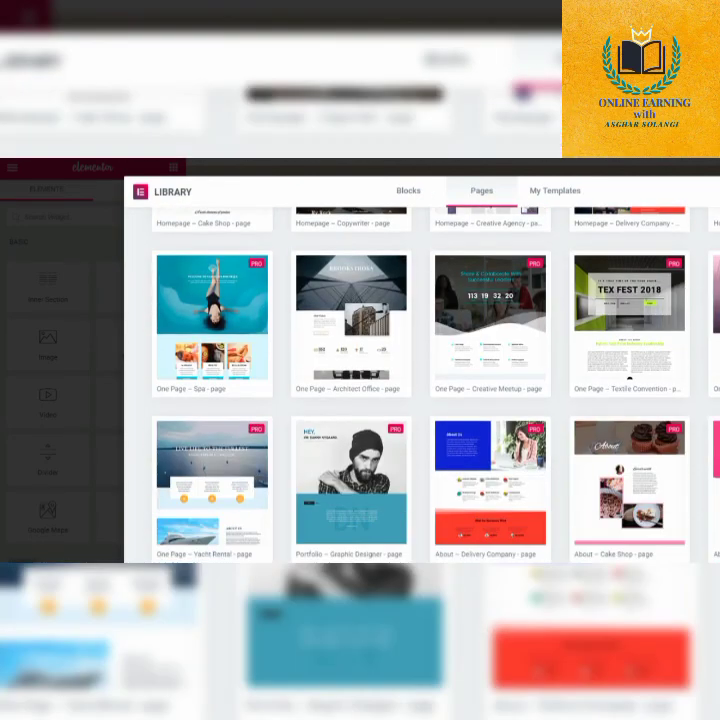
{"action": "scroll", "coordinate": [420, 390], "scroll_direction": "down", "scroll_amount": 5}
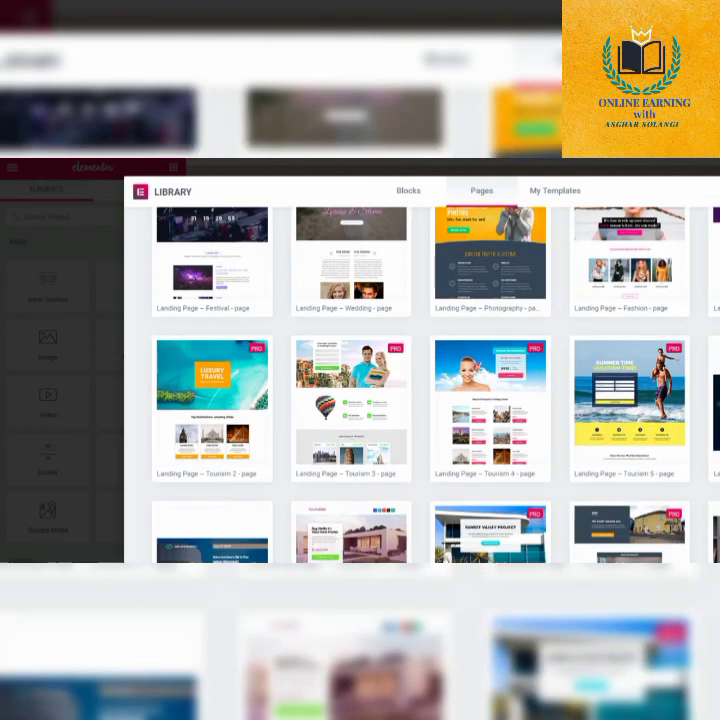
{"action": "scroll", "coordinate": [420, 390], "scroll_direction": "down", "scroll_amount": 5}
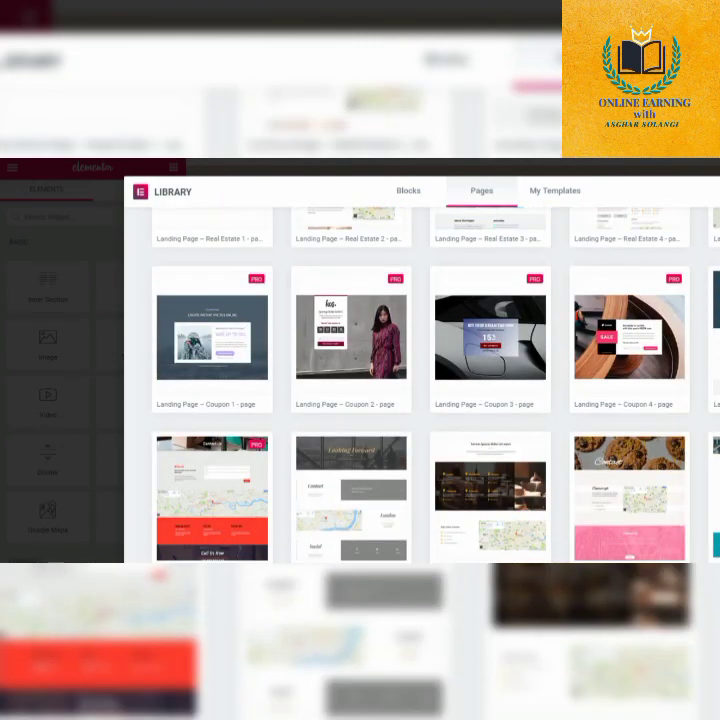
{"action": "scroll", "coordinate": [420, 390], "scroll_direction": "down", "scroll_amount": 3}
{"action": "scroll", "coordinate": [420, 390], "scroll_direction": "up", "scroll_amount": 2}
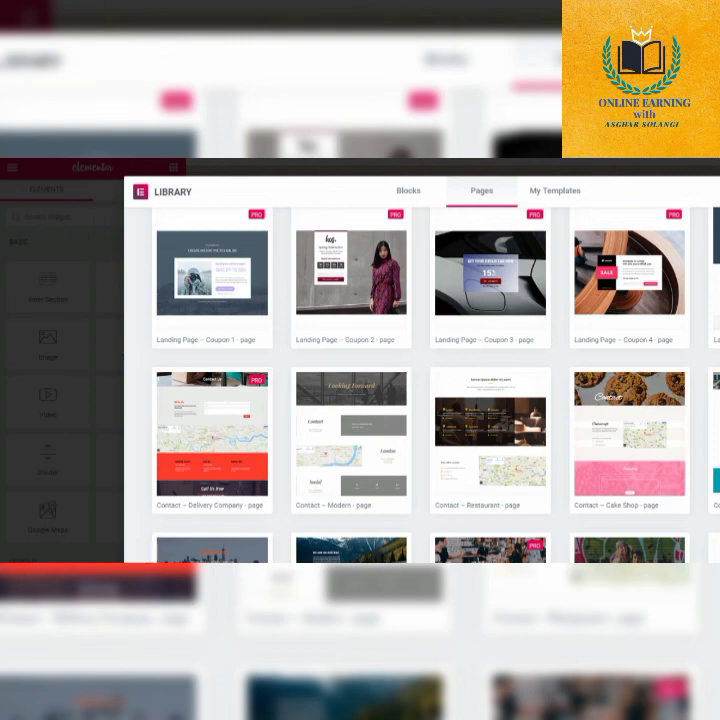
{"action": "scroll", "coordinate": [420, 390], "scroll_direction": "down", "scroll_amount": 5}
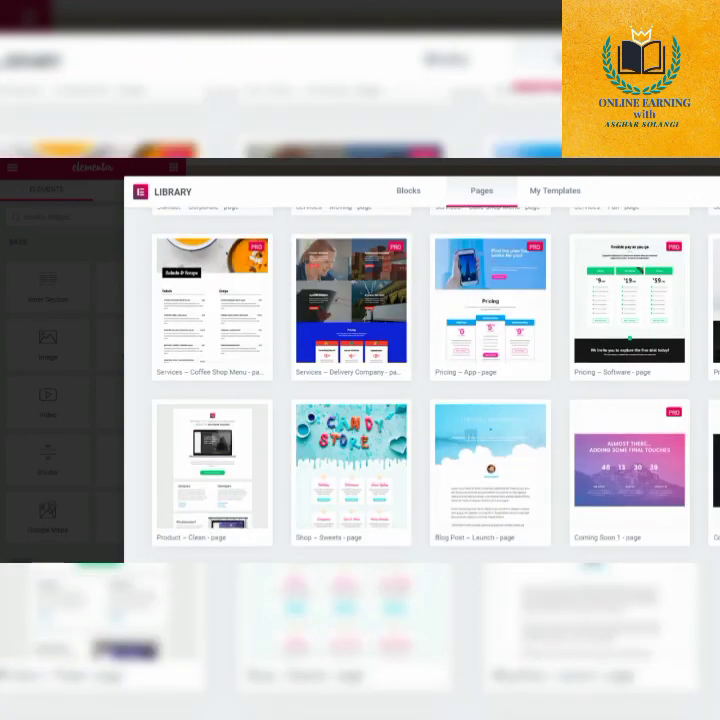
{"action": "scroll", "coordinate": [420, 390], "scroll_direction": "down", "scroll_amount": 3}
{"action": "scroll", "coordinate": [420, 390], "scroll_direction": "up", "scroll_amount": 3}
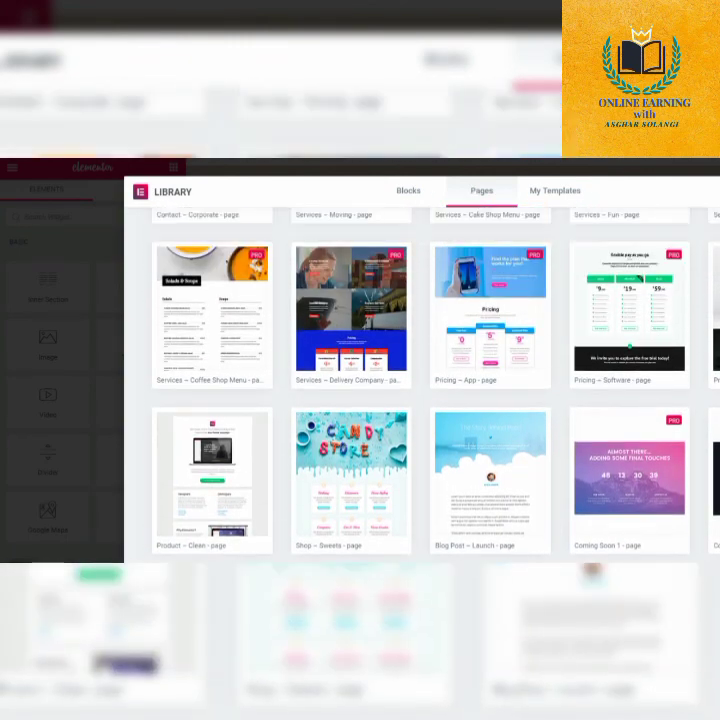
{"action": "scroll", "coordinate": [420, 390], "scroll_direction": "up", "scroll_amount": 1}
{"action": "mouse_move", "coordinate": [647, 339]}
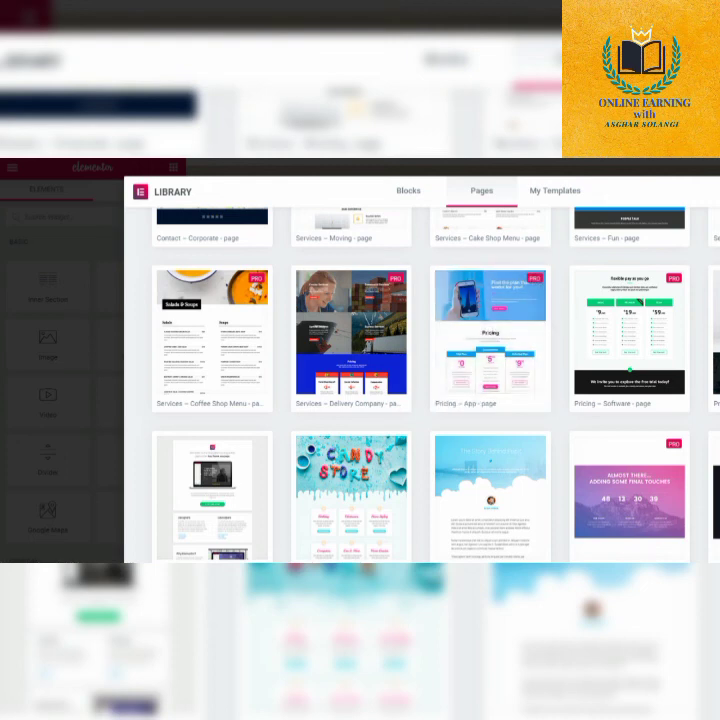
Find the free Coming Soon 5 page template among the coming-soon designs and insert it into the page.
{"action": "scroll", "coordinate": [420, 385], "scroll_direction": "down", "scroll_amount": 5}
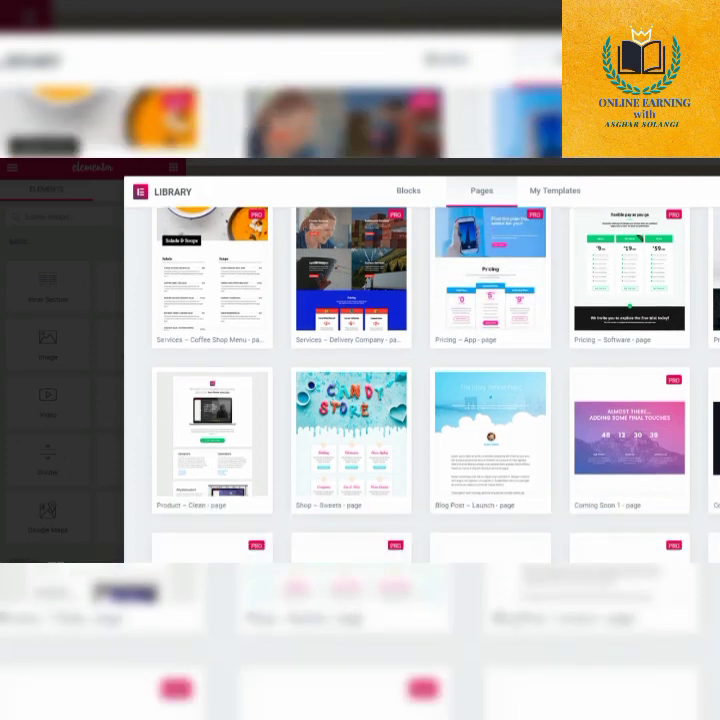
{"action": "scroll", "coordinate": [543, 410], "scroll_direction": "down", "scroll_amount": 3}
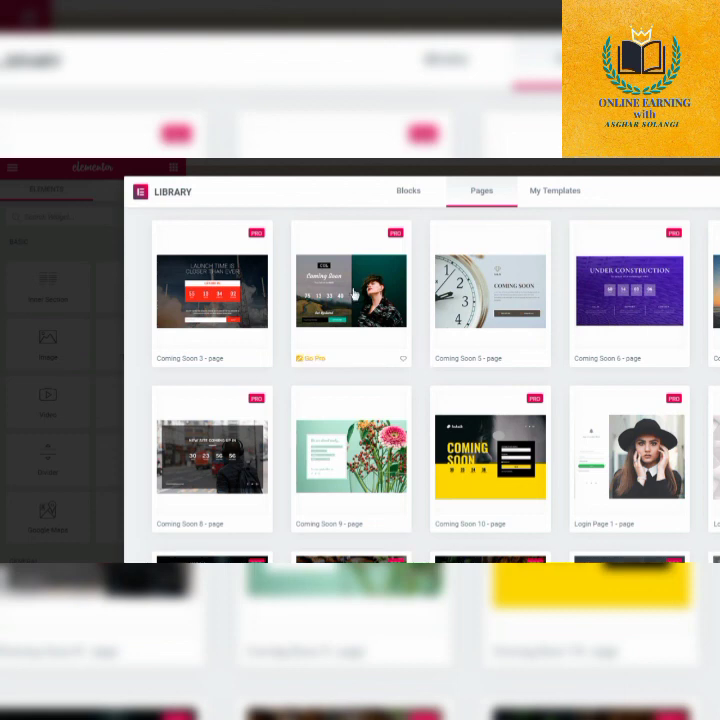
{"action": "mouse_move", "coordinate": [371, 307]}
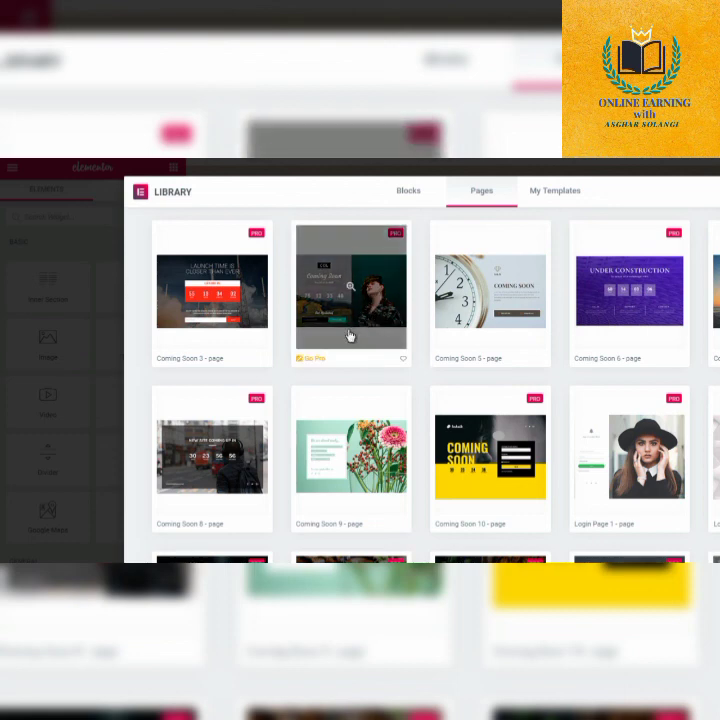
{"action": "mouse_move", "coordinate": [503, 326]}
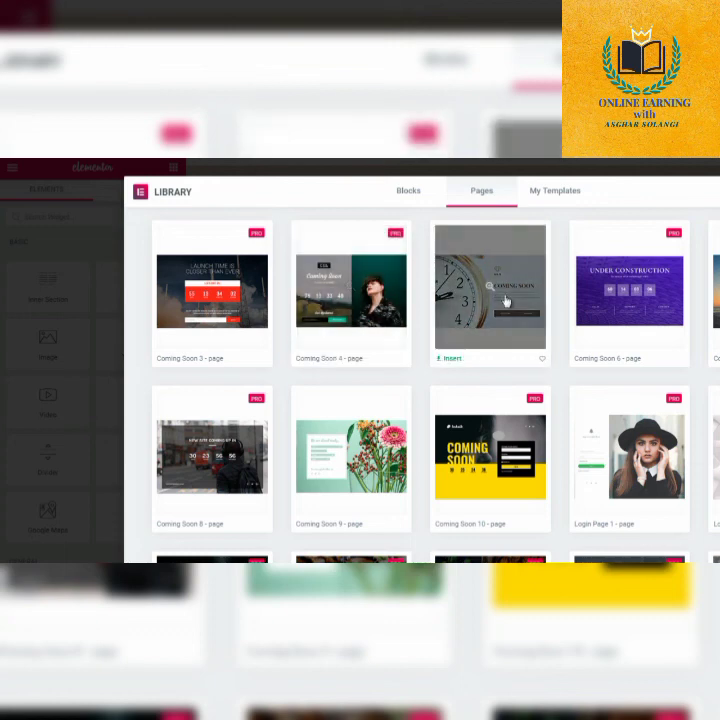
{"action": "left_click", "coordinate": [452, 360]}
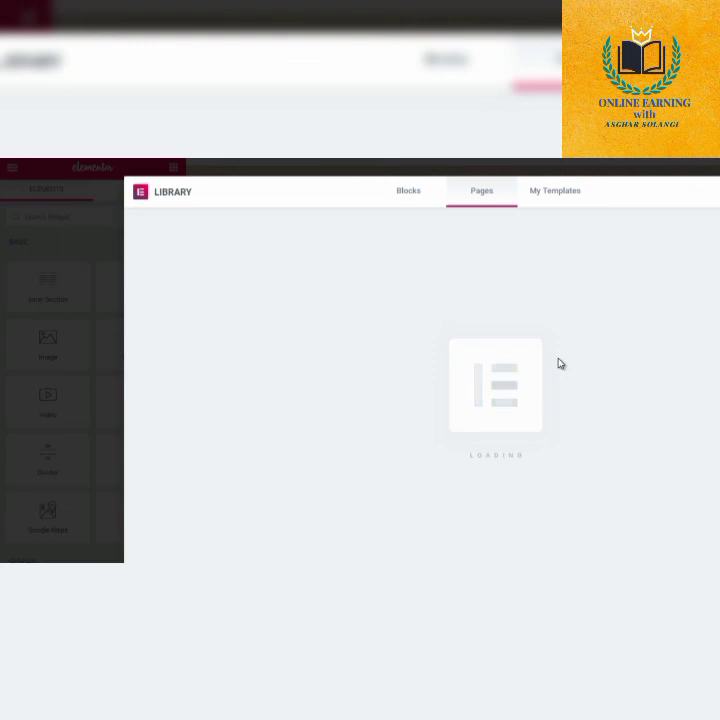